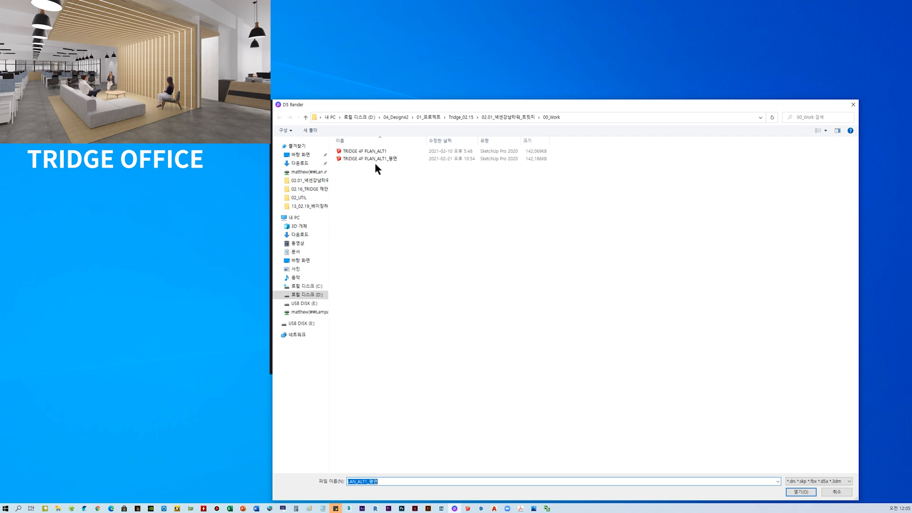
Open the SketchUp model TRIDGE 4F PLAN_ALT1_평면 in D5 Render
double_click(364, 159)
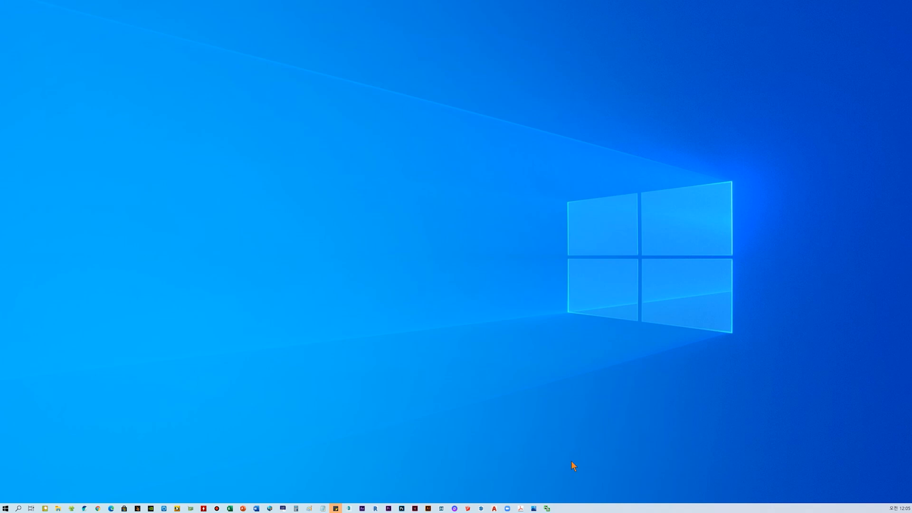
Switch to the D5 Render PDF manual in Adobe Acrobat and read from the introduction through the menu bar overview on page 6
left_click(521, 508)
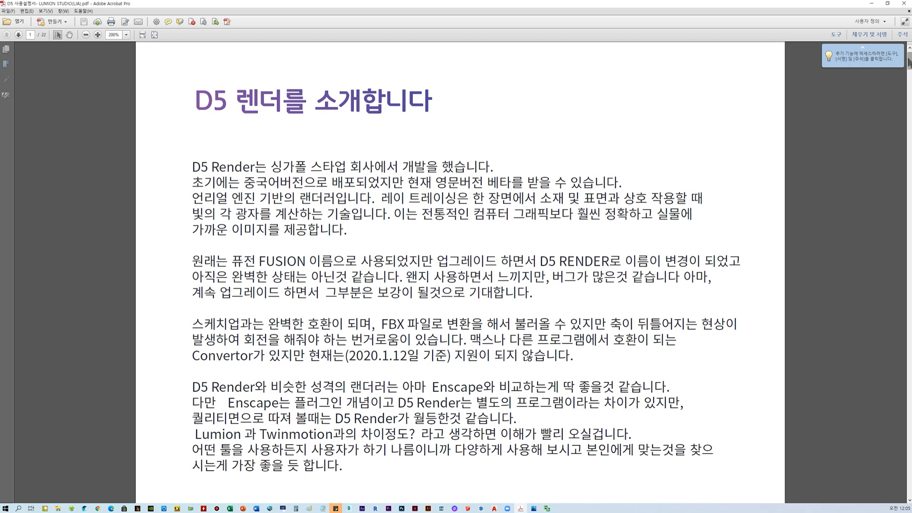
scroll(460, 271, "down", 20)
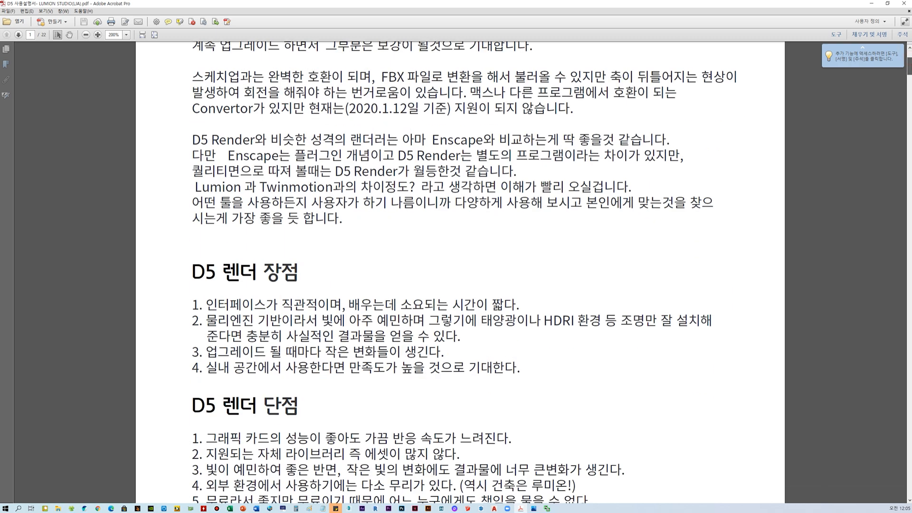
scroll(460, 270, "down", 20)
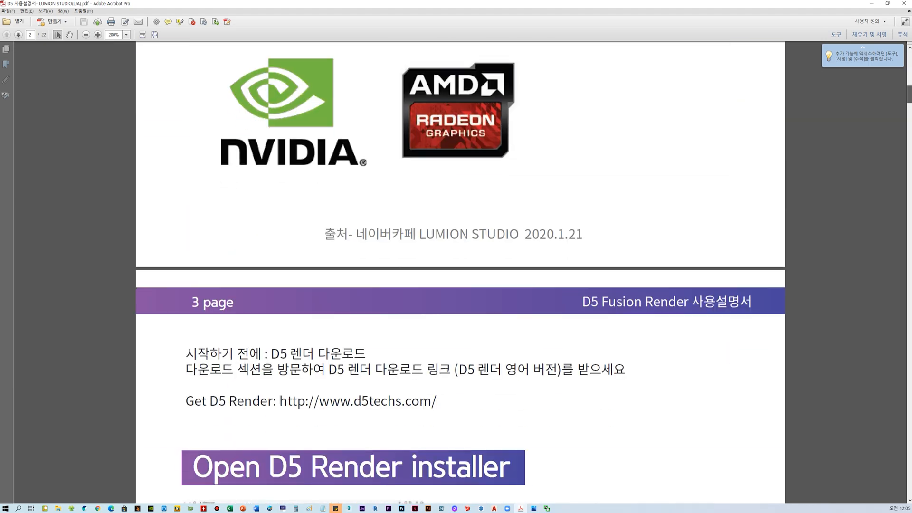
scroll(744, 236, "down", 15)
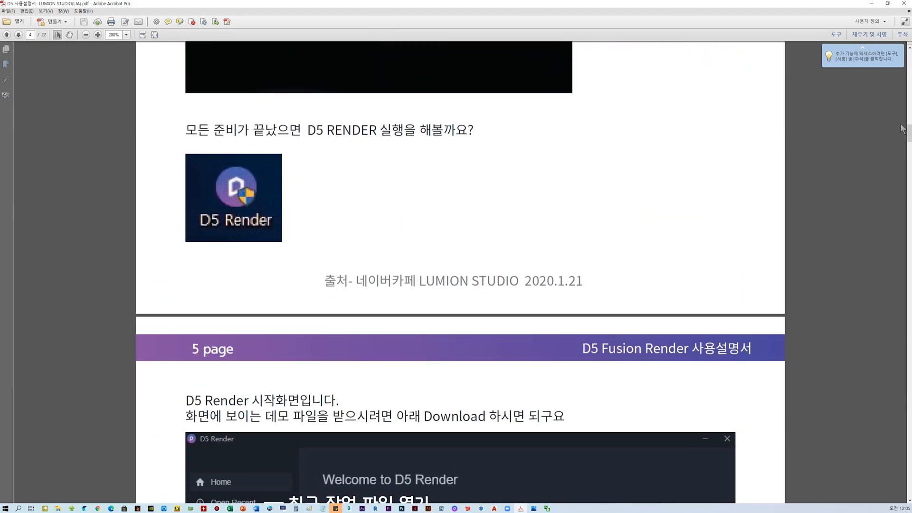
scroll(909, 158, "down", 15)
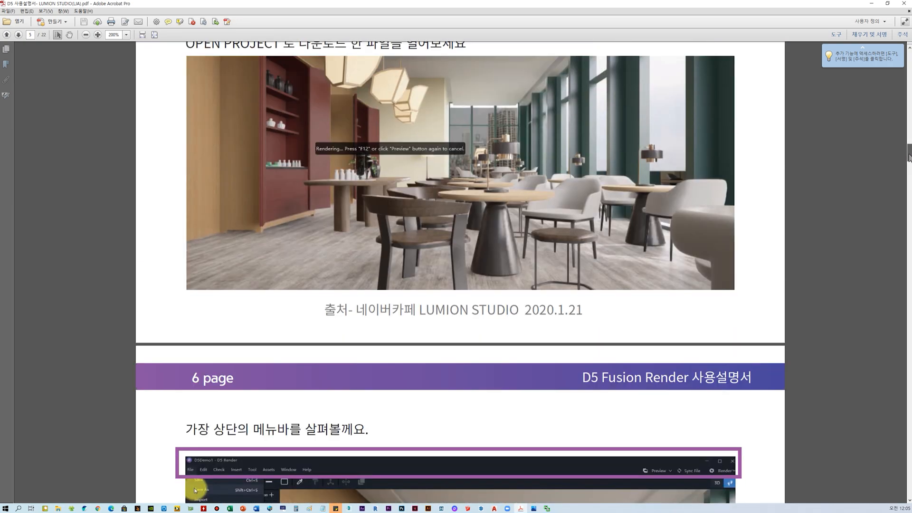
scroll(909, 158, "down", 9)
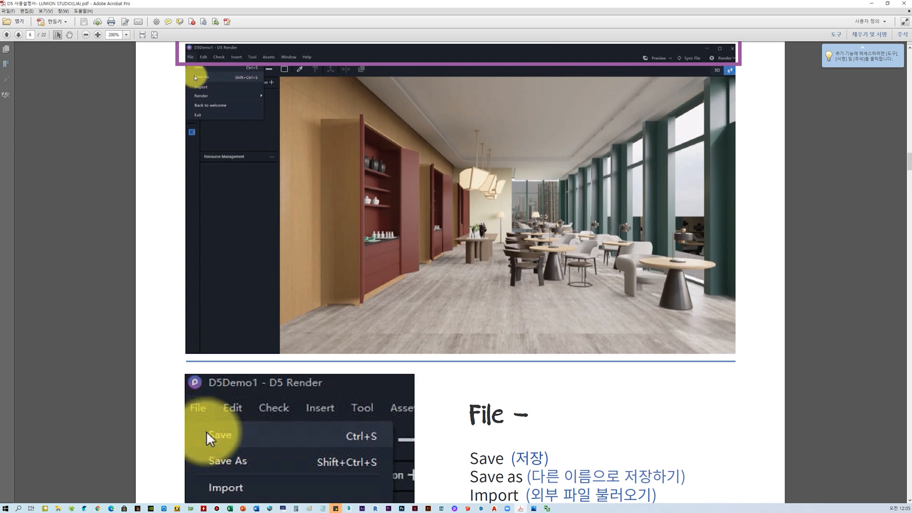
scroll(909, 161, "up", 1)
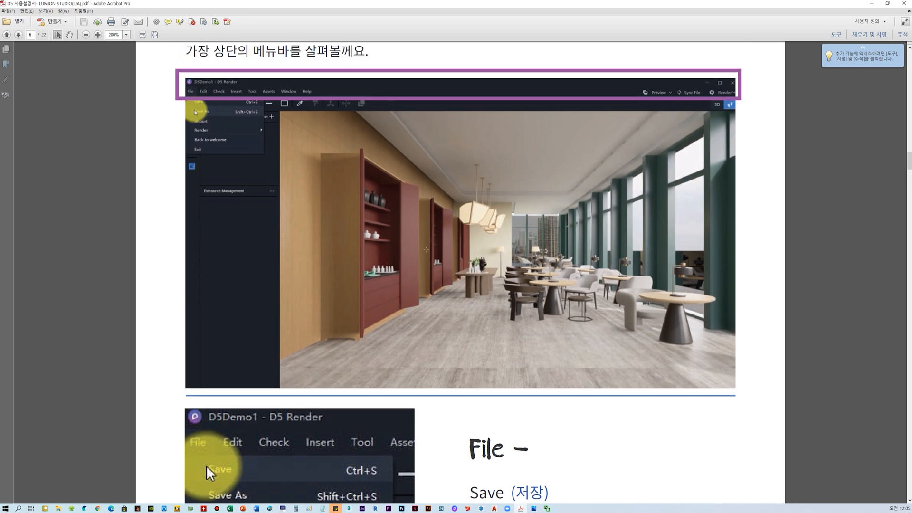
scroll(909, 160, "up", 2)
scroll(908, 161, "down", 1)
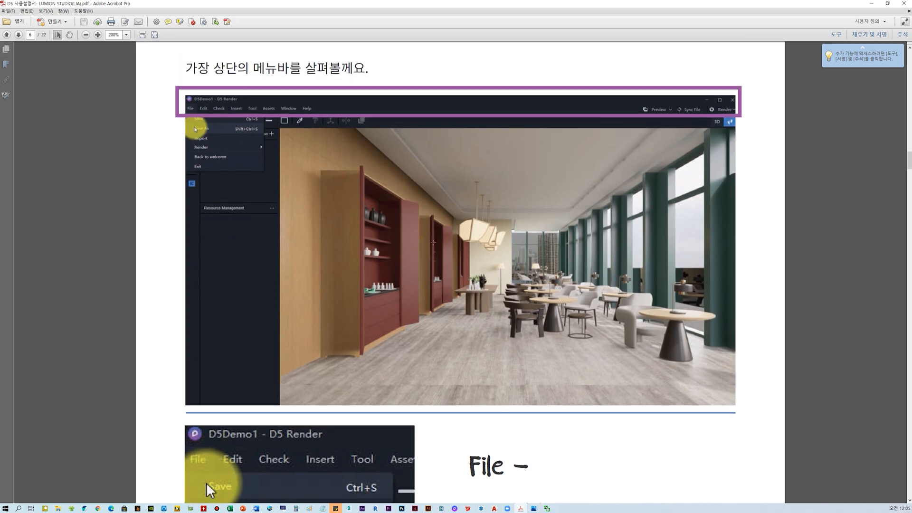
scroll(433, 242, "down", 3, "ctrl")
scroll(436, 246, "up", 2, "ctrl")
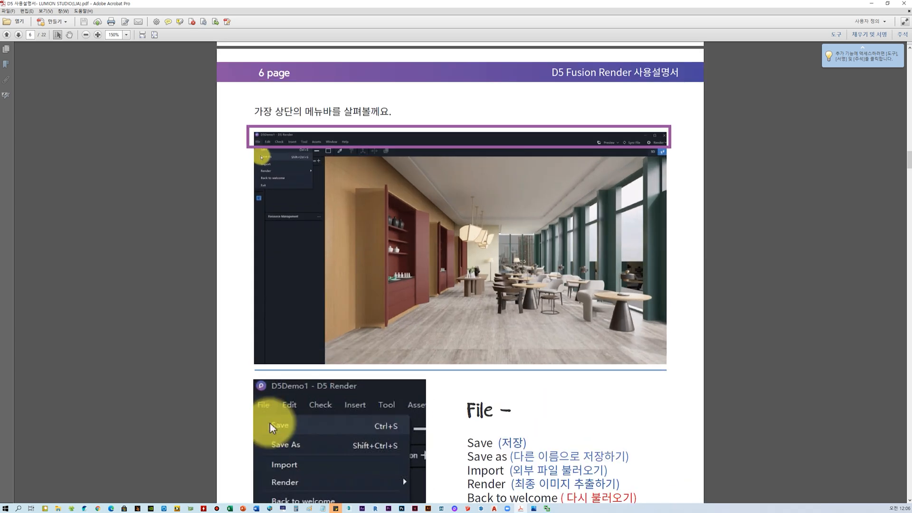
Switch to D5 Render and examine the office model from the TRIDGE entrance out to a bird's-eye overview
key("alt+Tab")
left_click_drag(911, 78, 519, 78)
left_click(633, 77)
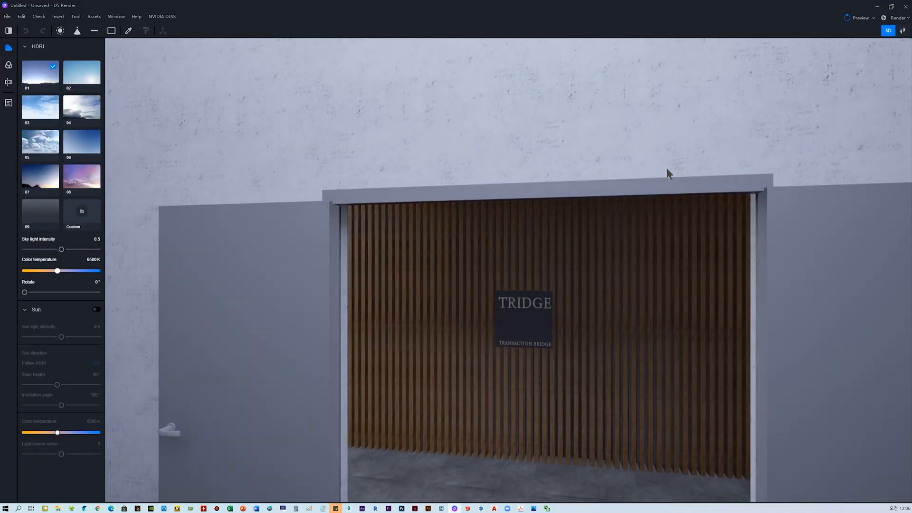
middle_click_drag(689, 264, 678, 370)
scroll(637, 267, "down", 6)
scroll(639, 245, "down", 6)
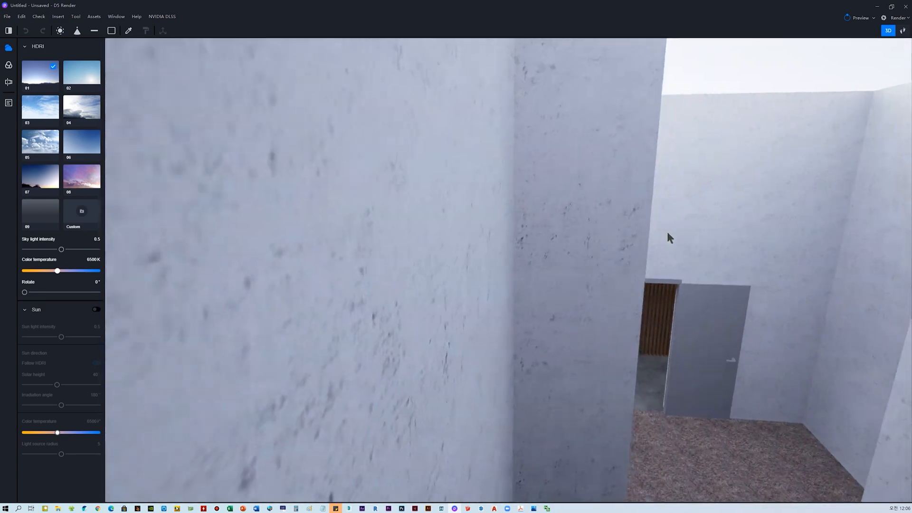
middle_click_drag(719, 228, 627, 290)
scroll(627, 274, "down", 4)
scroll(626, 273, "down", 8)
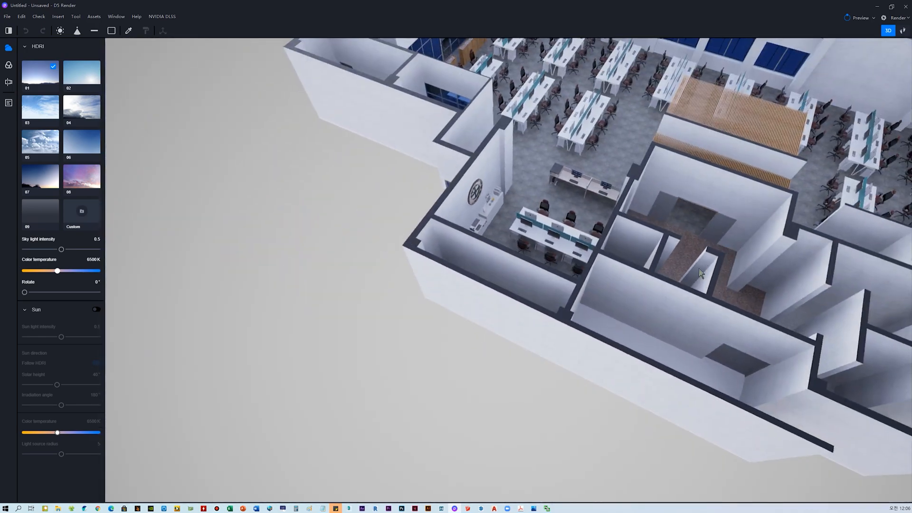
middle_click_drag(649, 285, 294, 251)
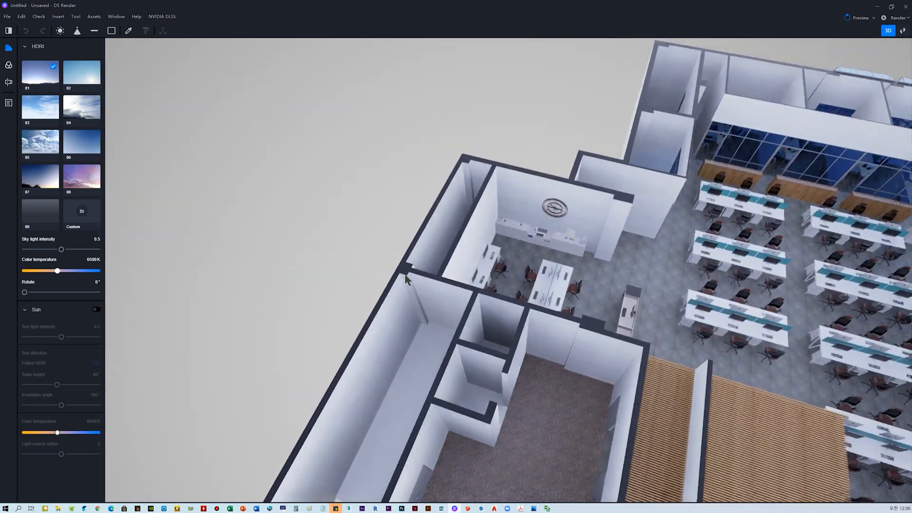
Examine the open work area and the wooden-slat lounge from above
scroll(429, 290, "down", 4)
middle_click_drag(617, 285, 772, 239)
scroll(433, 312, "up", 5)
scroll(465, 253, "up", 4)
scroll(465, 254, "down", 4)
scroll(465, 253, "down", 5)
scroll(472, 243, "up", 3)
scroll(567, 176, "down", 3)
scroll(708, 238, "up", 3)
scroll(534, 239, "down", 3)
scroll(773, 239, "up", 2)
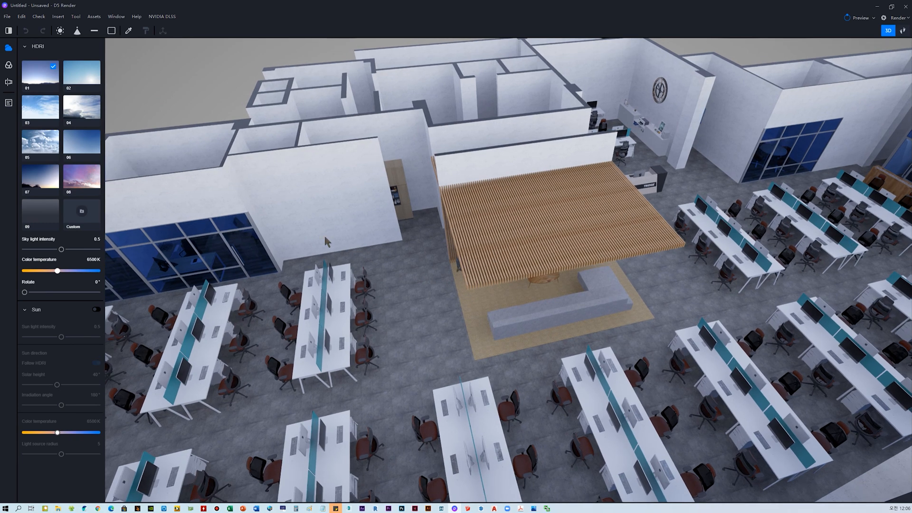
Show the scene list and view the saved scenes SU_00, SU_01 and SU_02 in turn
left_click(8, 103)
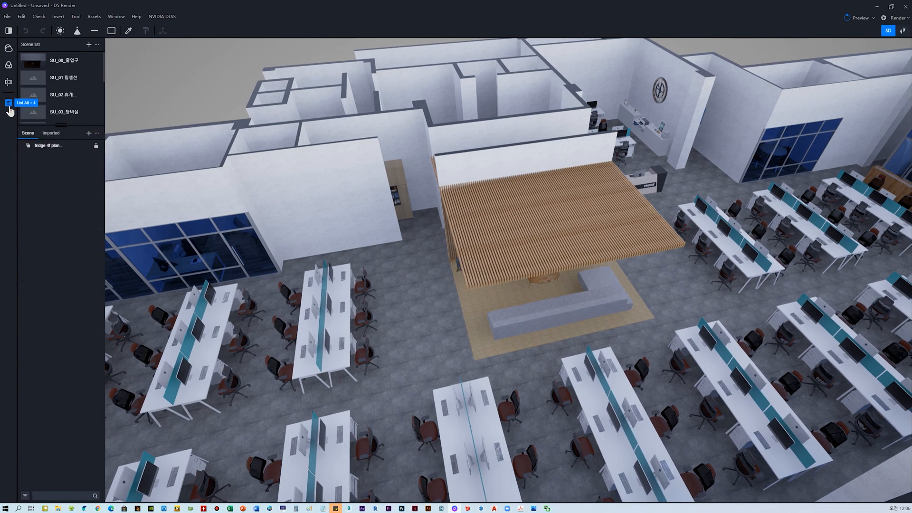
left_click(40, 64)
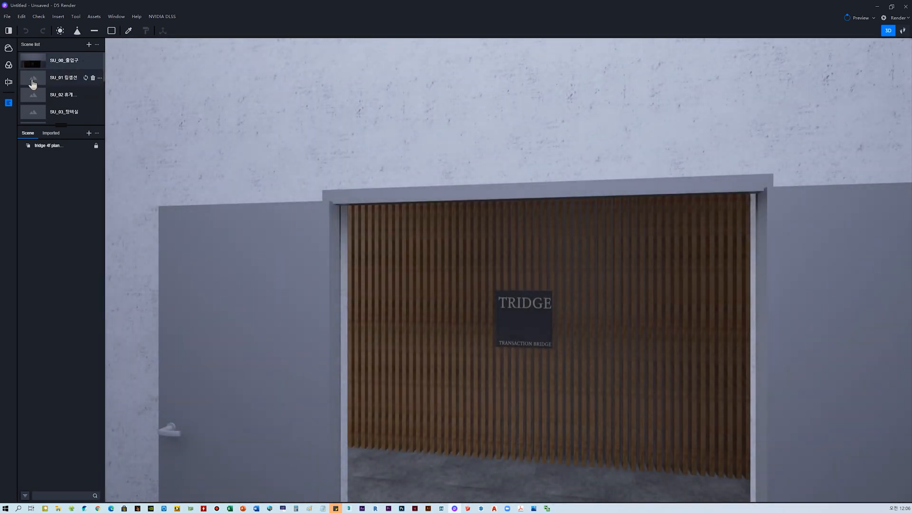
left_click(32, 84)
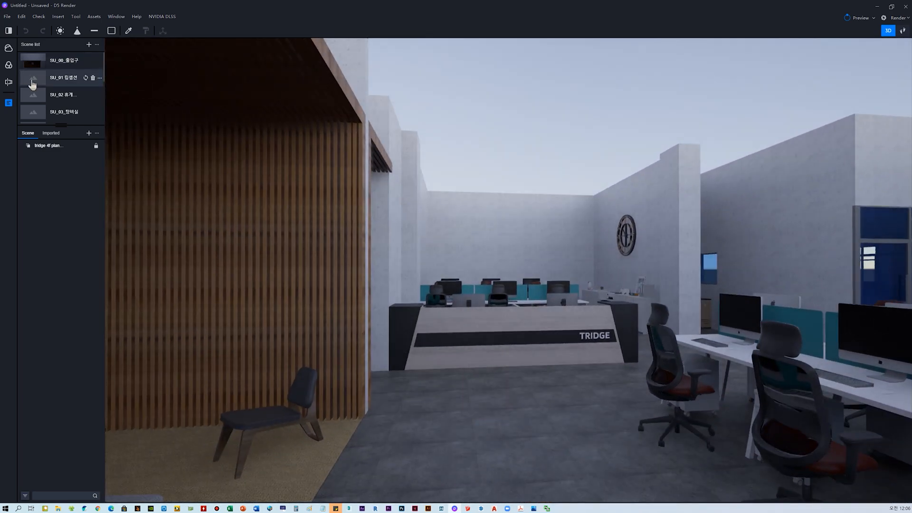
left_click(32, 94)
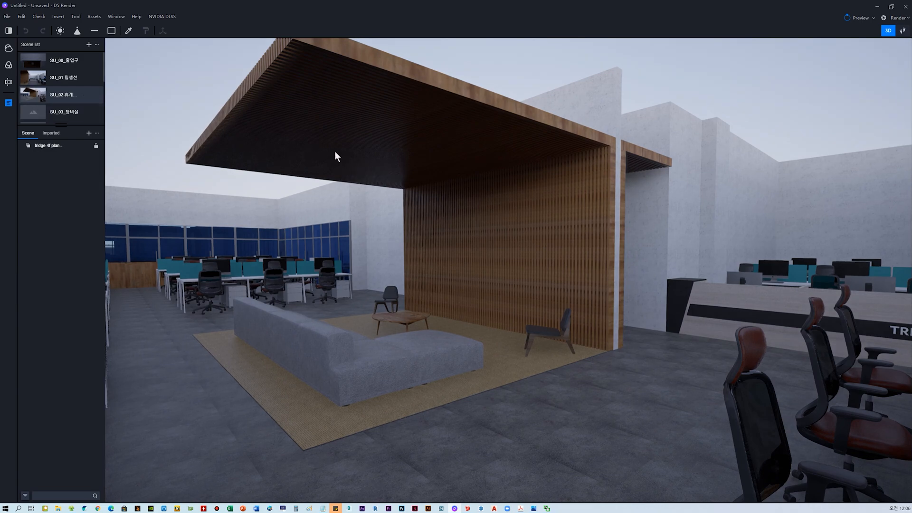
Inspect the slatted lounge canopy and the reception desk area from several angles, ending at eye level
middle_click_drag(647, 233, 621, 314)
scroll(621, 315, "down", 5)
middle_click_drag(620, 280, 474, 297)
scroll(637, 320, "up", 3)
mouse_move(638, 320)
middle_mouse_down()
mouse_move(554, 238)
mouse_move(638, 318)
middle_mouse_up()
scroll(639, 318, "down", 4)
mouse_move(731, 230)
middle_mouse_down()
mouse_move(399, 247)
mouse_move(722, 225)
middle_mouse_up()
scroll(614, 305, "up", 4)
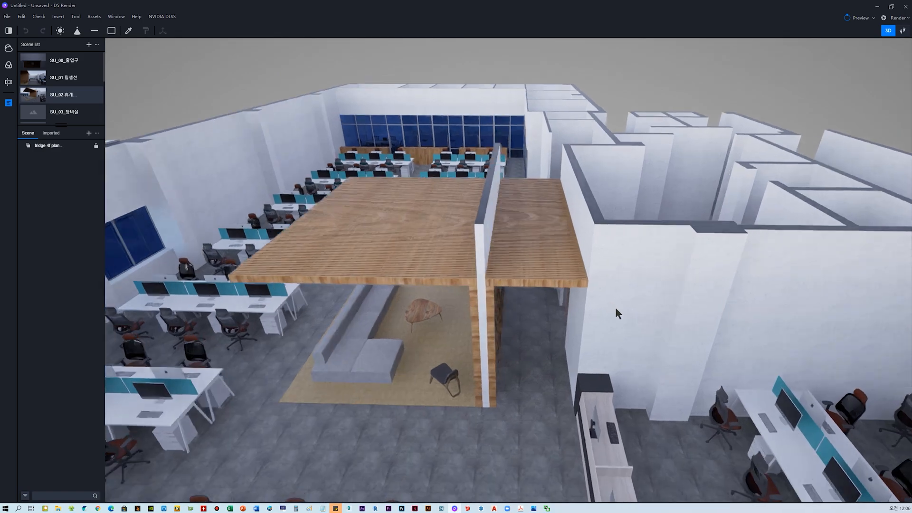
middle_click_drag(570, 323, 727, 249)
scroll(602, 283, "up", 4)
middle_click_drag(602, 283, 589, 285)
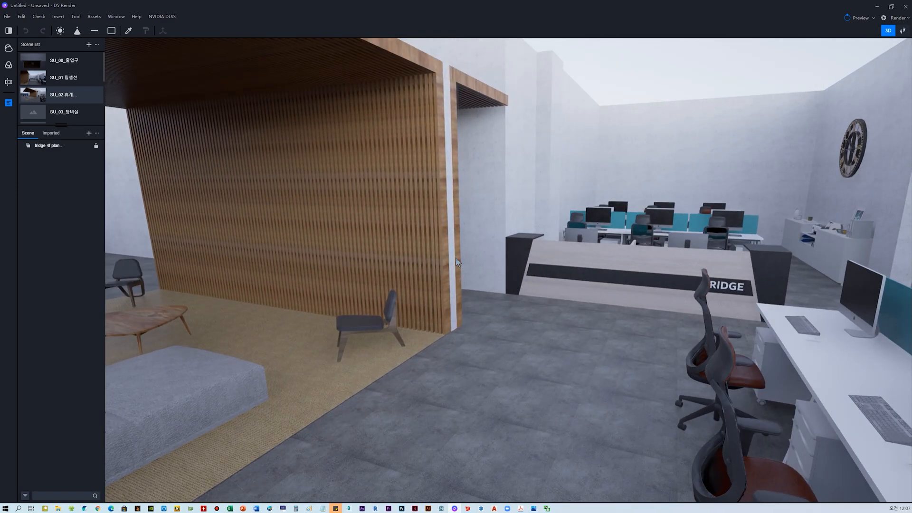
Return to the PDF manual in Adobe Acrobat and enlarge the menu bar illustration on page 6
left_click(454, 508)
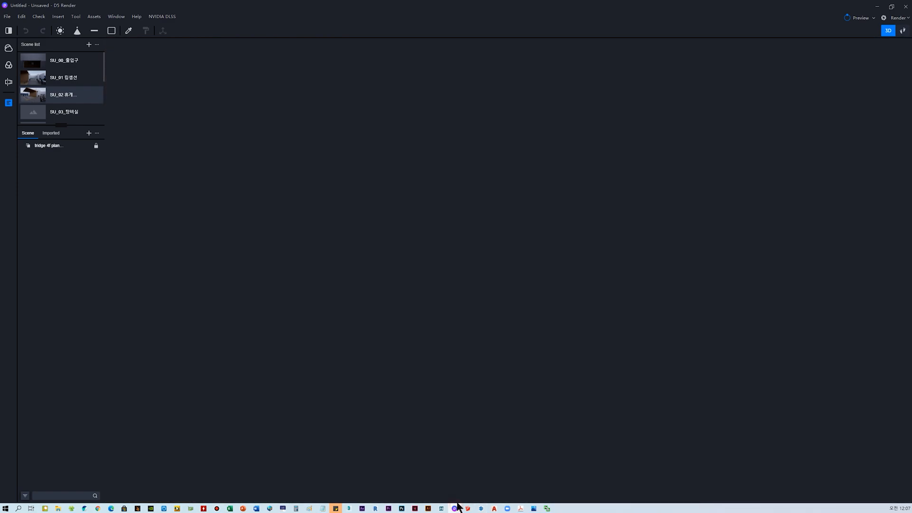
scroll(460, 274, "down", 1)
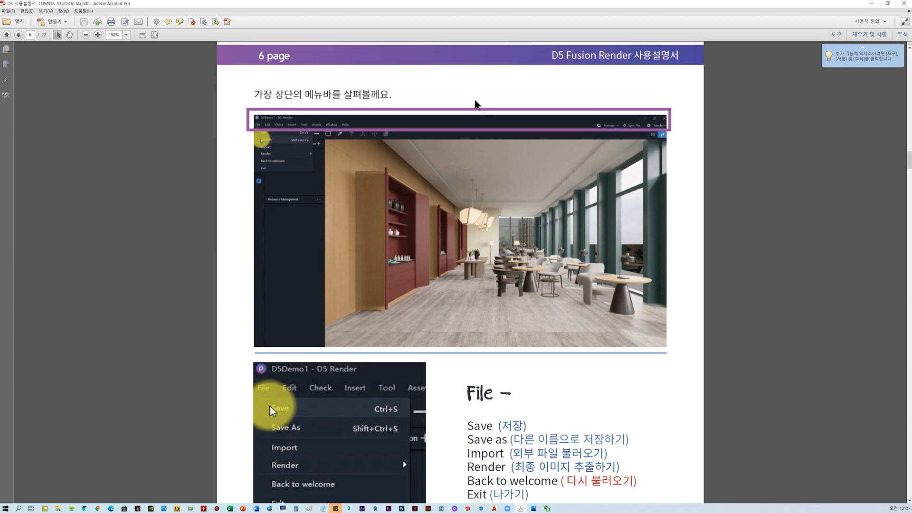
scroll(458, 134, "up", 4, "ctrl")
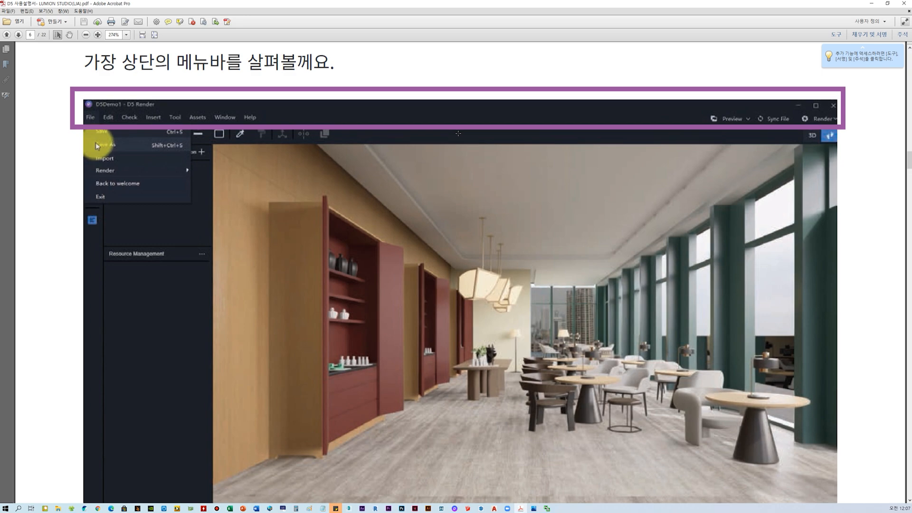
scroll(500, 170, "up", 1, "ctrl")
scroll(504, 172, "down", 1, "ctrl")
scroll(510, 175, "up", 1, "ctrl")
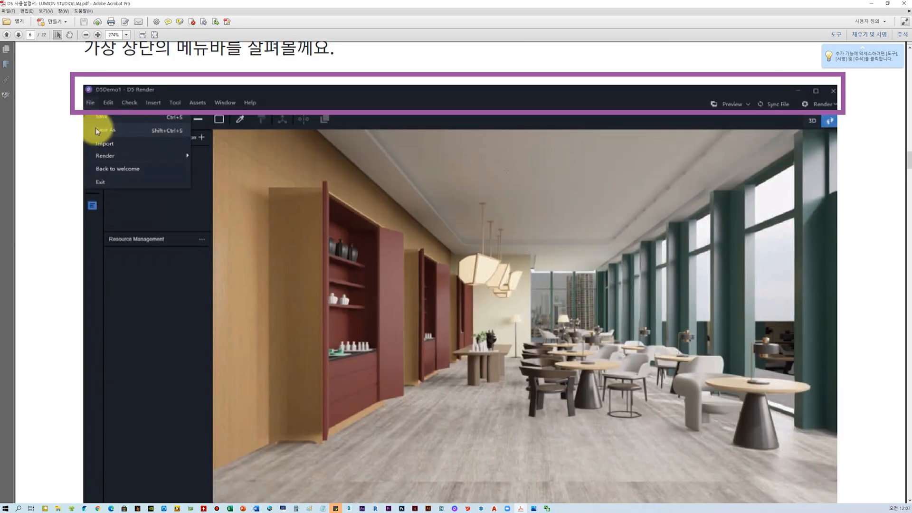
scroll(458, 272, "down", 1)
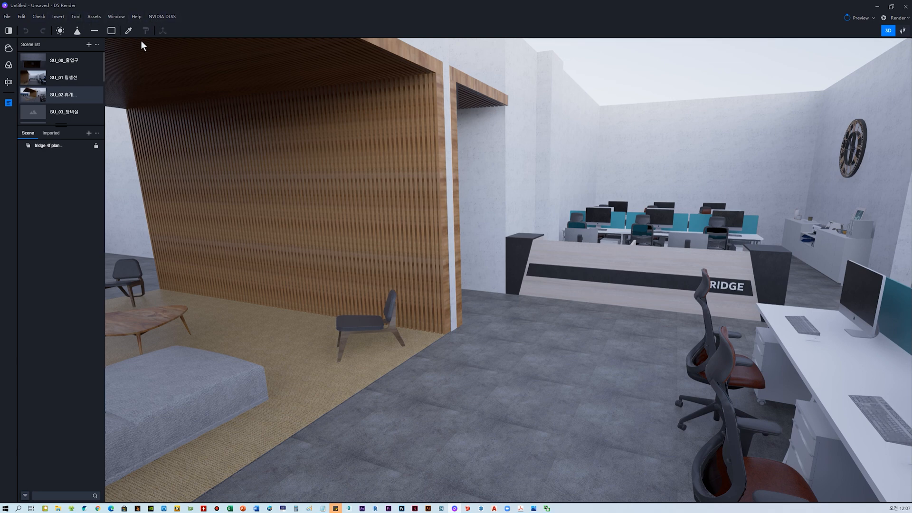
left_click(8, 17)
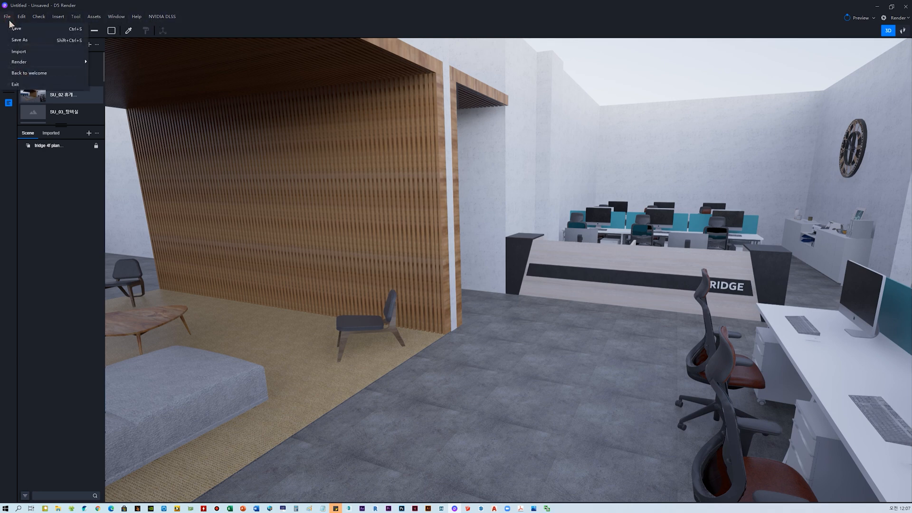
left_click(57, 17)
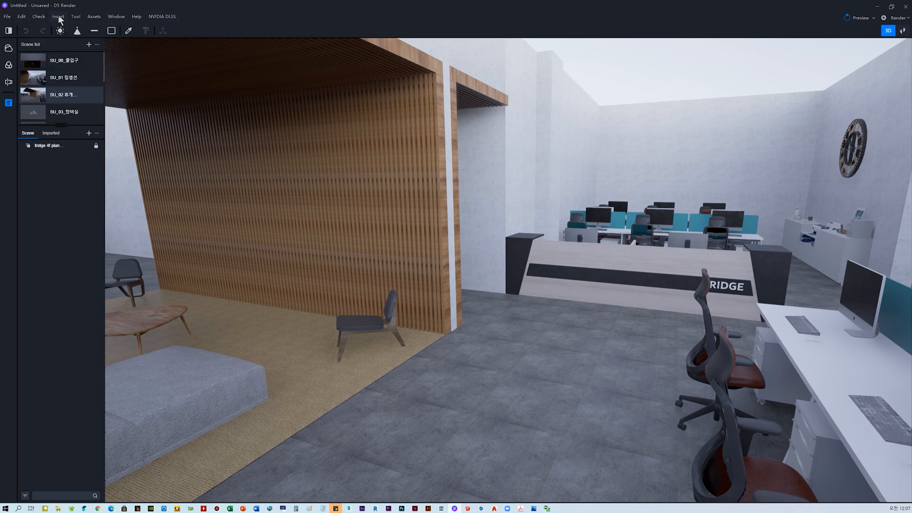
left_click(8, 17)
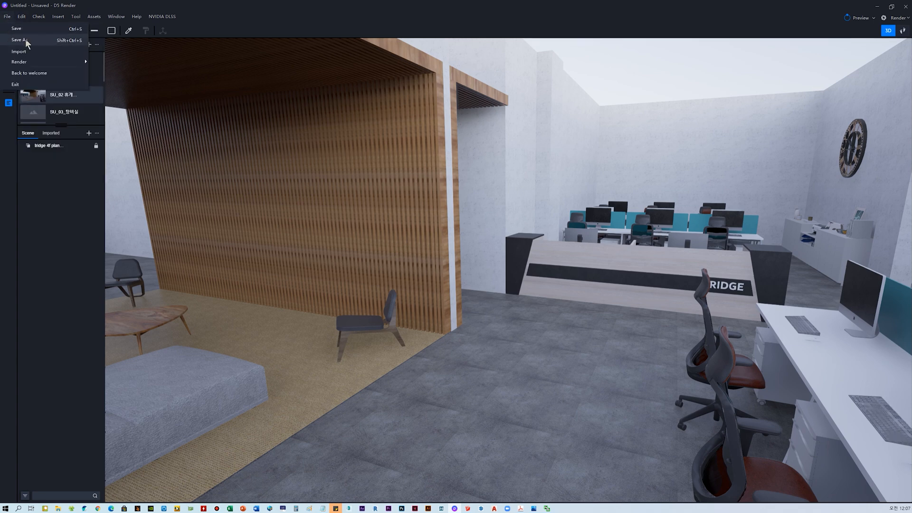
mouse_move(36, 62)
left_click(42, 41)
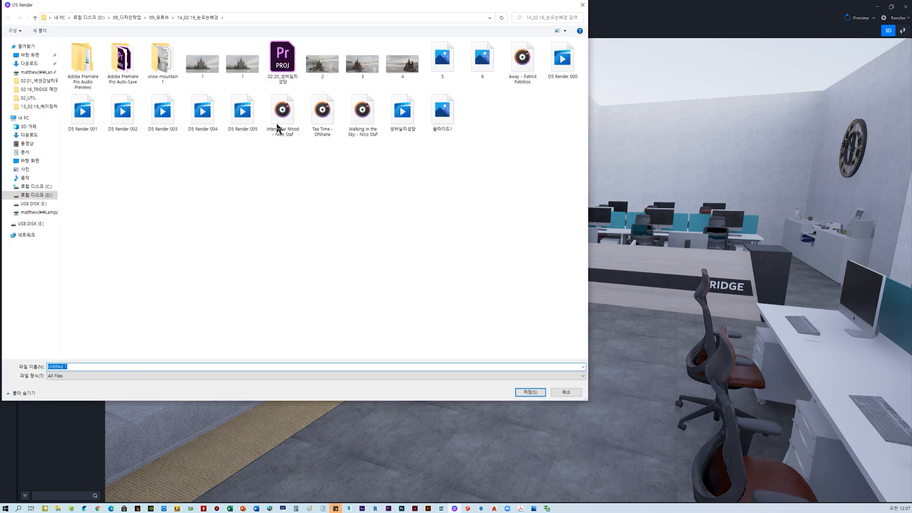
left_click(165, 17)
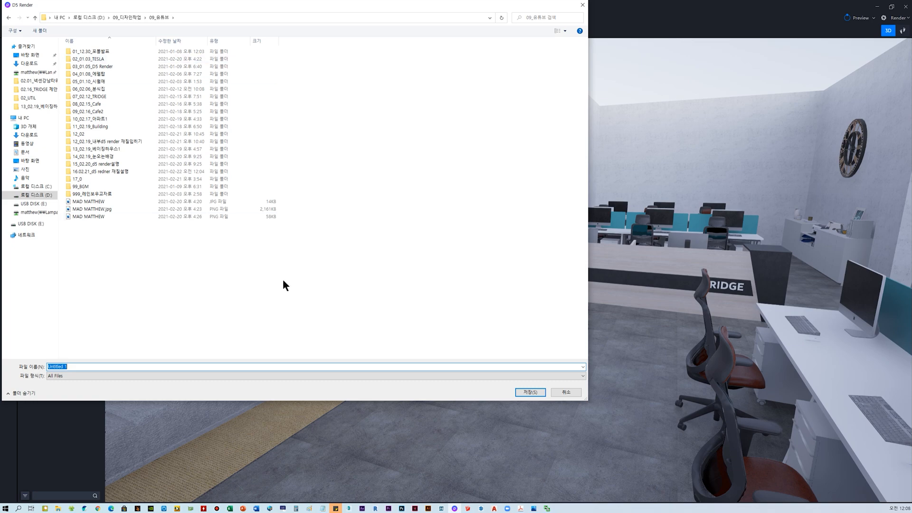
left_click(566, 392)
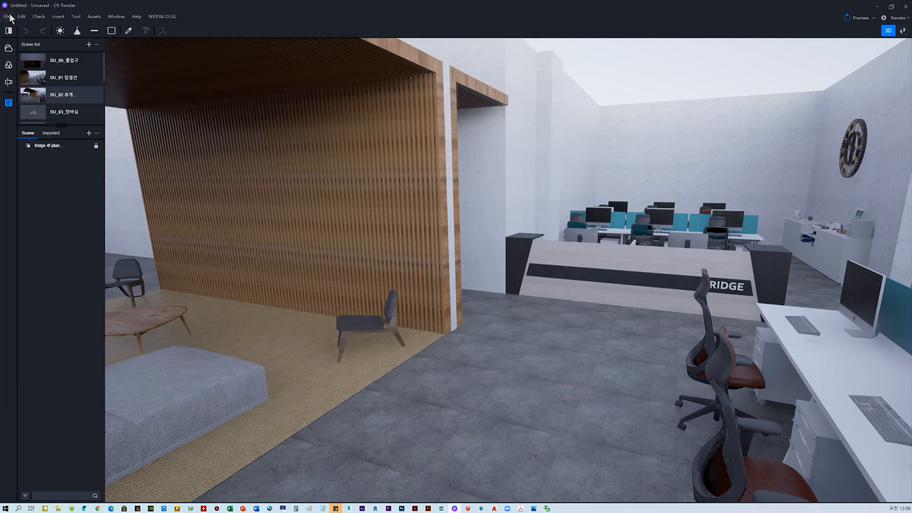
Import the SketchUp model 사그라다 파밀리어2 into the office project
left_click(8, 17)
left_click(19, 51)
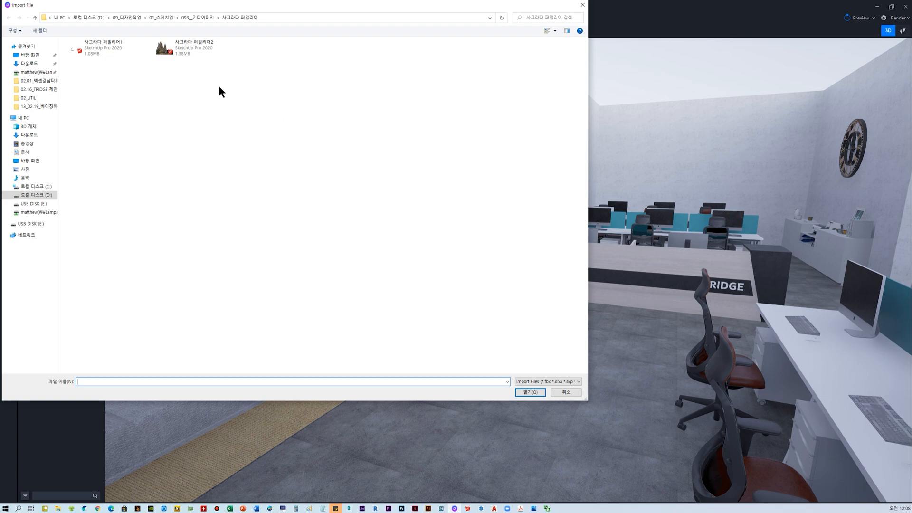
double_click(179, 52)
scroll(432, 178, "down", 8)
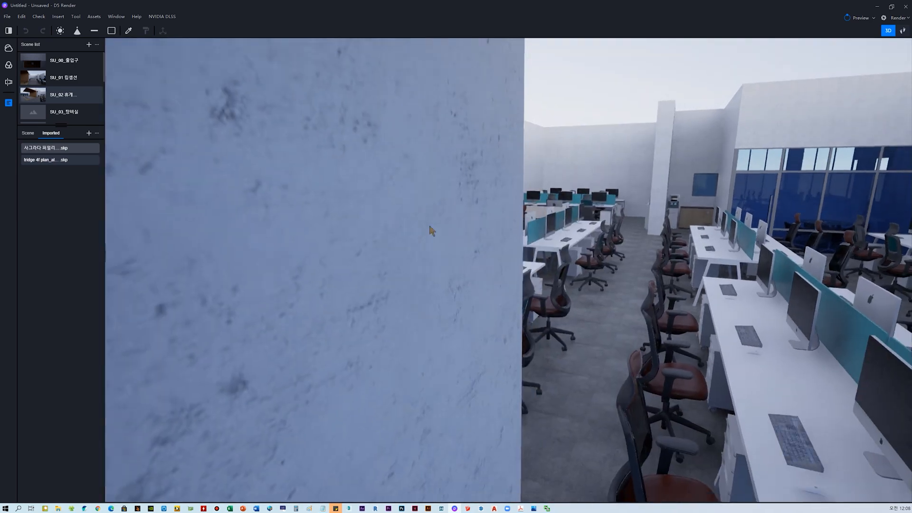
right_click_drag(429, 230, 385, 214)
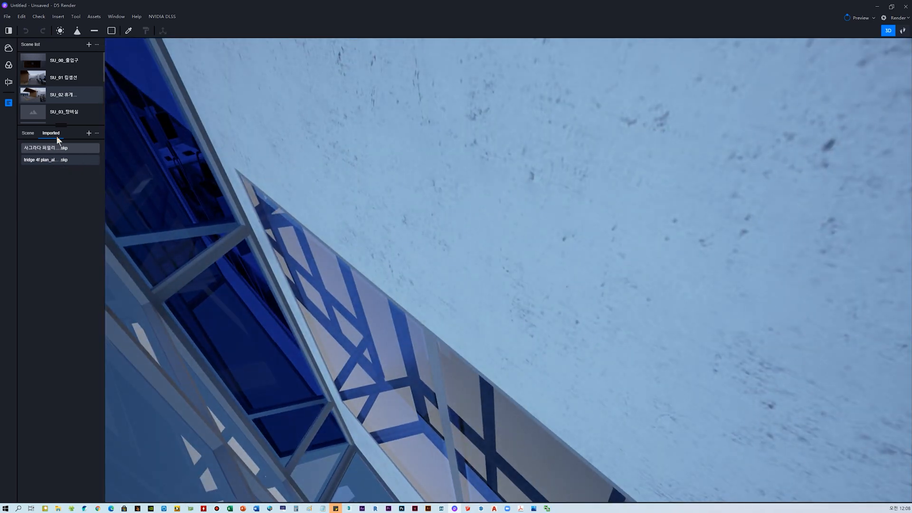
Place the imported 사그라다 파밀리어2 model in the scene near the office building
right_click_drag(516, 178, 578, 145)
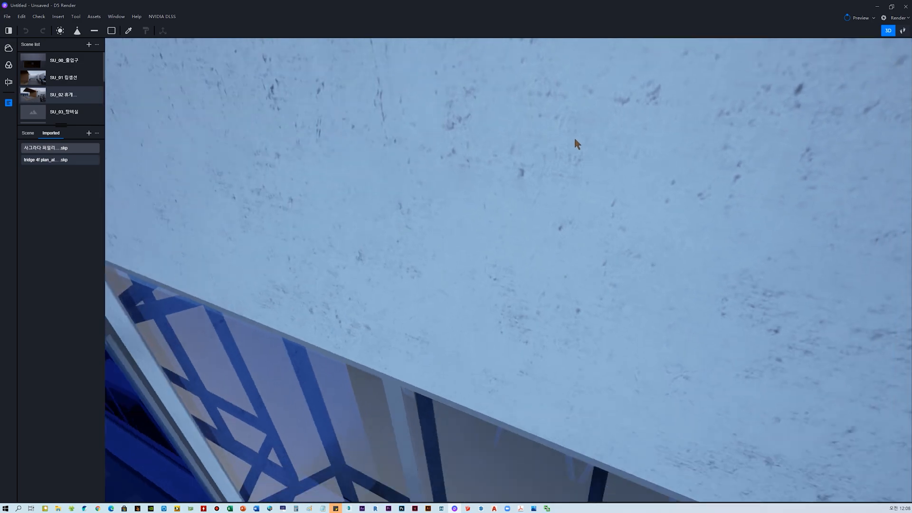
scroll(500, 131, "down", 8)
scroll(500, 157, "down", 6)
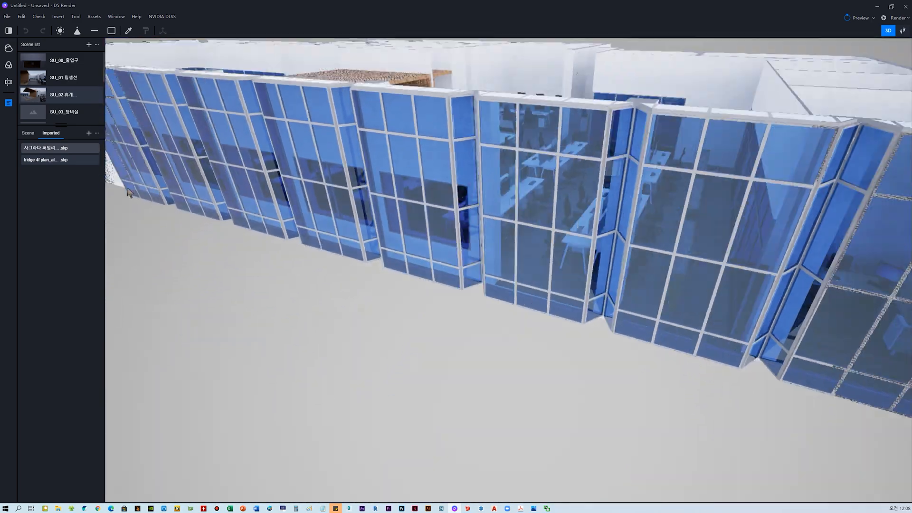
left_click(55, 150)
scroll(316, 258, "down", 3)
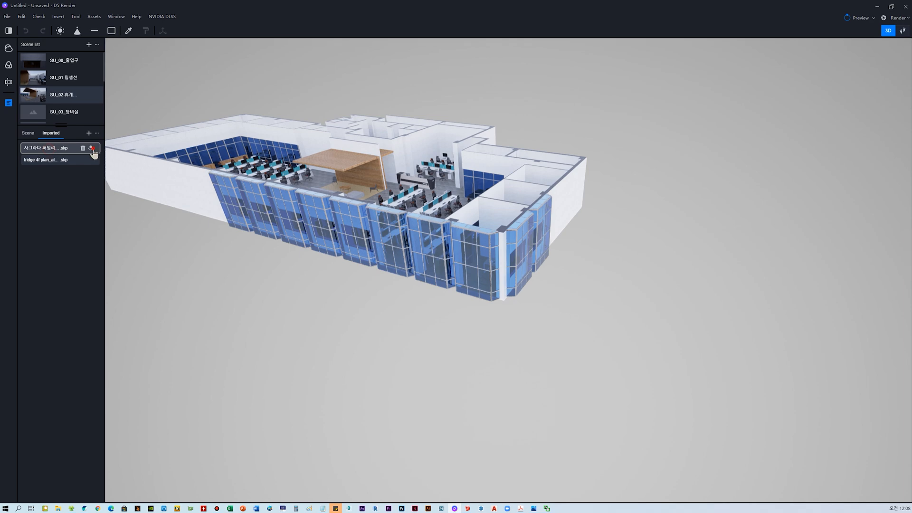
scroll(480, 200, "down", 3)
right_click_drag(591, 246, 463, 89)
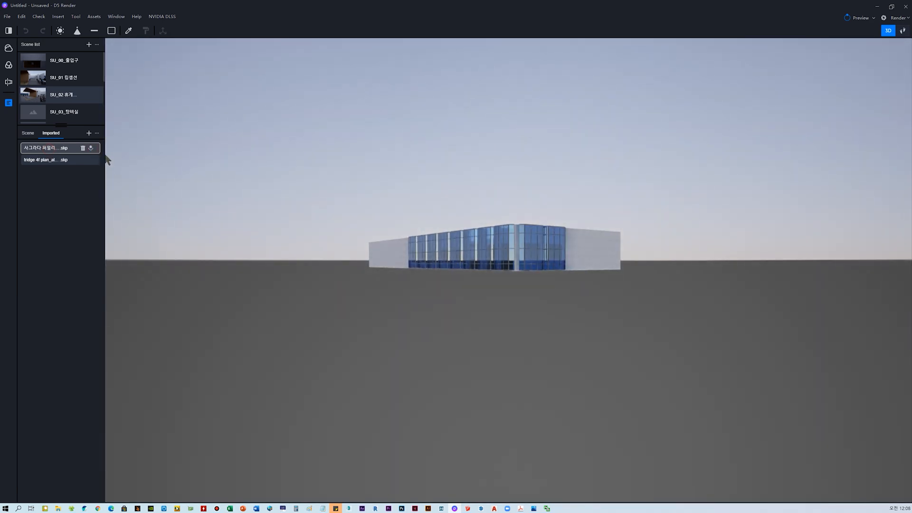
left_click(91, 148)
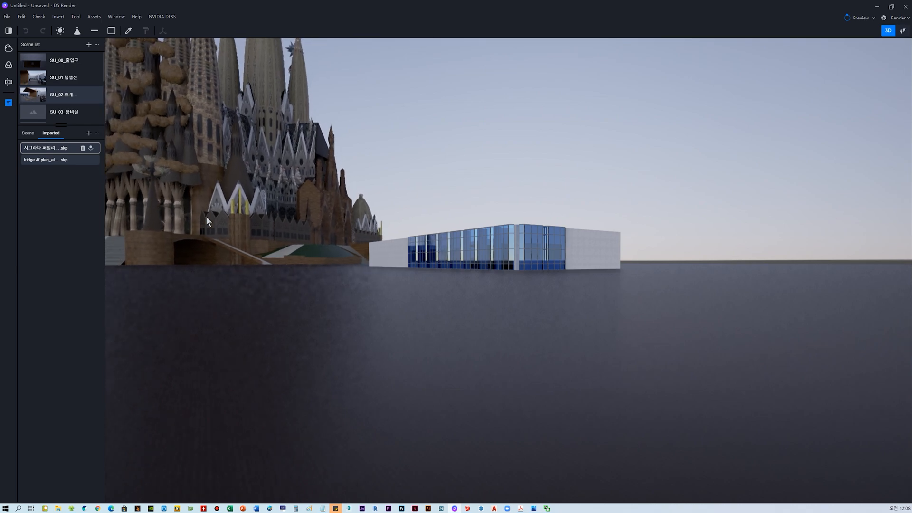
Delete the placed cathedral model and return to an overhead view of the whole office
right_click_drag(185, 201, 305, 246)
key("Delete")
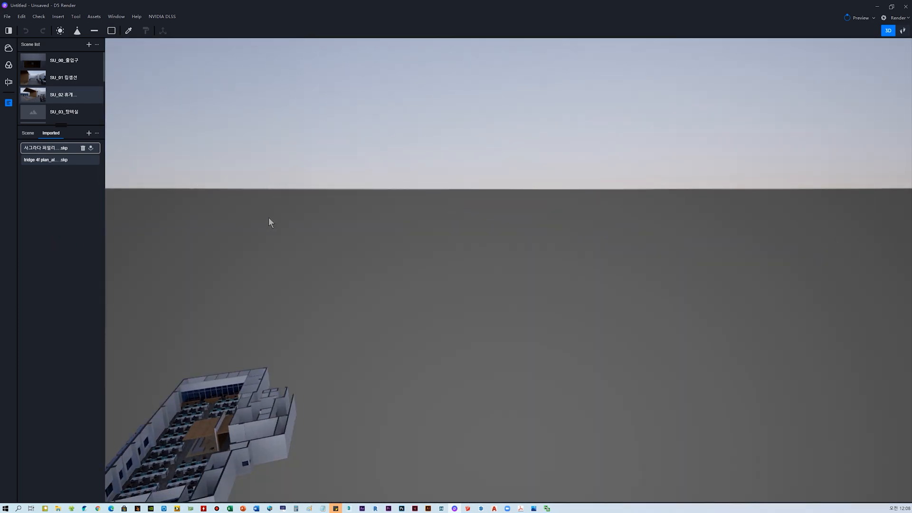
right_click_drag(268, 217, 378, 241)
scroll(281, 376, "down", 3)
right_click_drag(309, 381, 264, 370)
scroll(325, 274, "up", 8)
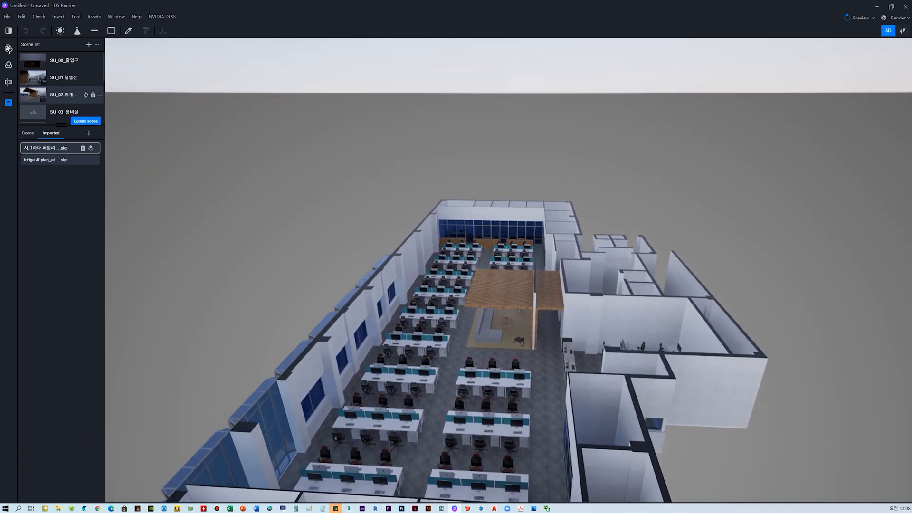
Open the render export settings and frame the lounge sofa and desks beneath the slatted canopy
left_click(7, 16)
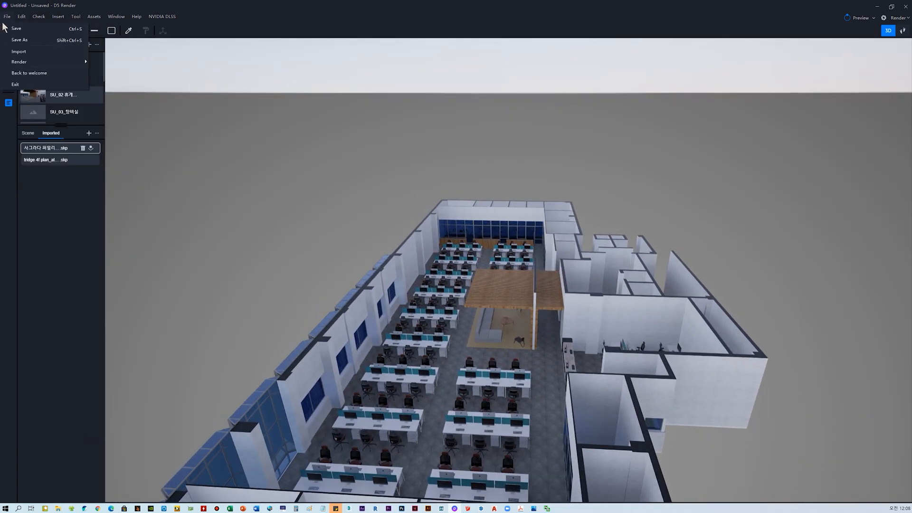
mouse_move(30, 60)
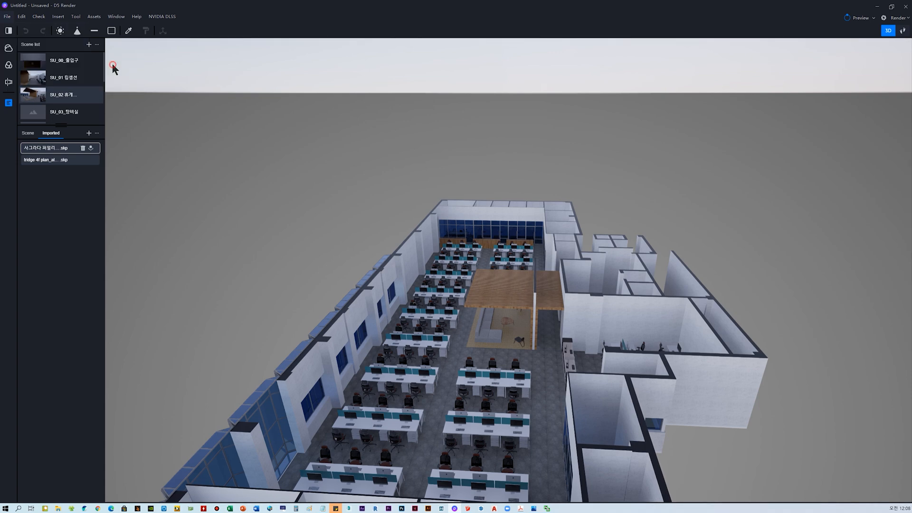
left_click(113, 64)
right_click_drag(676, 205, 593, 261)
scroll(459, 291, "up", 5)
scroll(618, 264, "up", 4)
right_click_drag(687, 270, 681, 244)
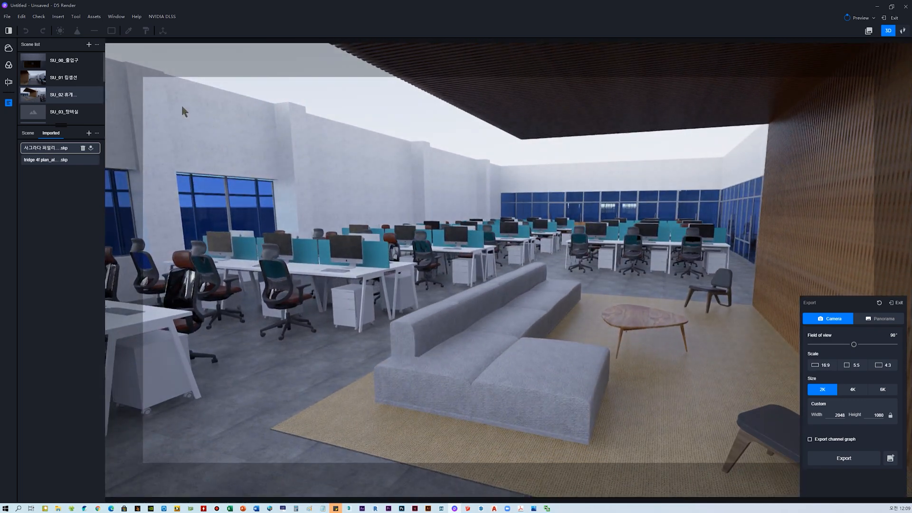
Recall the scene SU_00_출입구, exit the render export mode and review the File and Edit commands
left_click(65, 66)
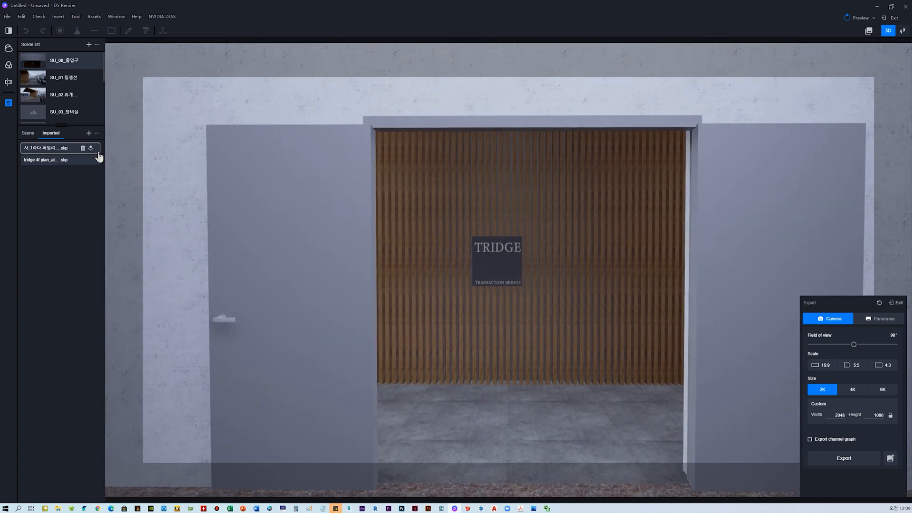
left_click(892, 18)
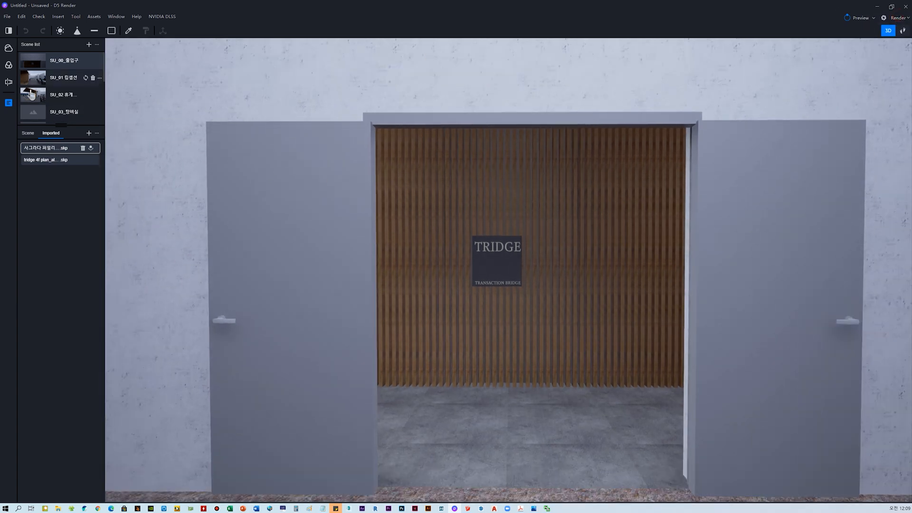
left_click(7, 17)
left_click(22, 16)
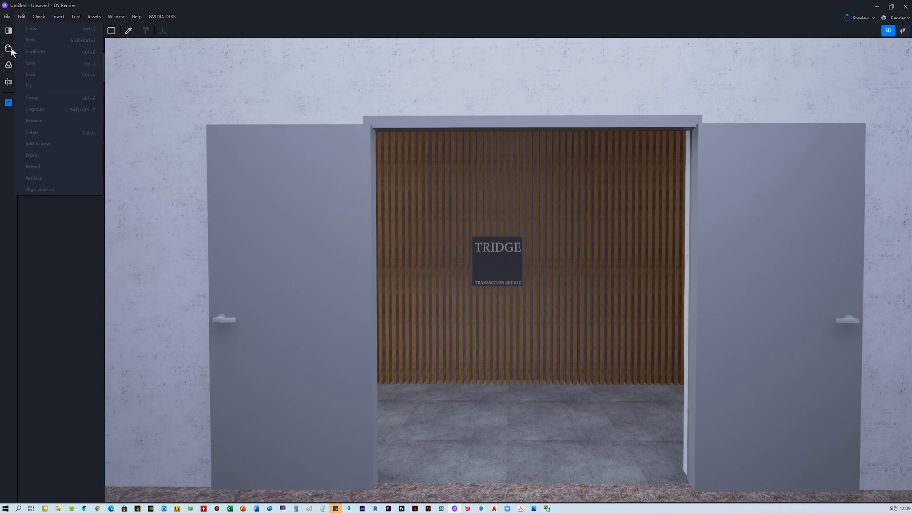
left_click(8, 16)
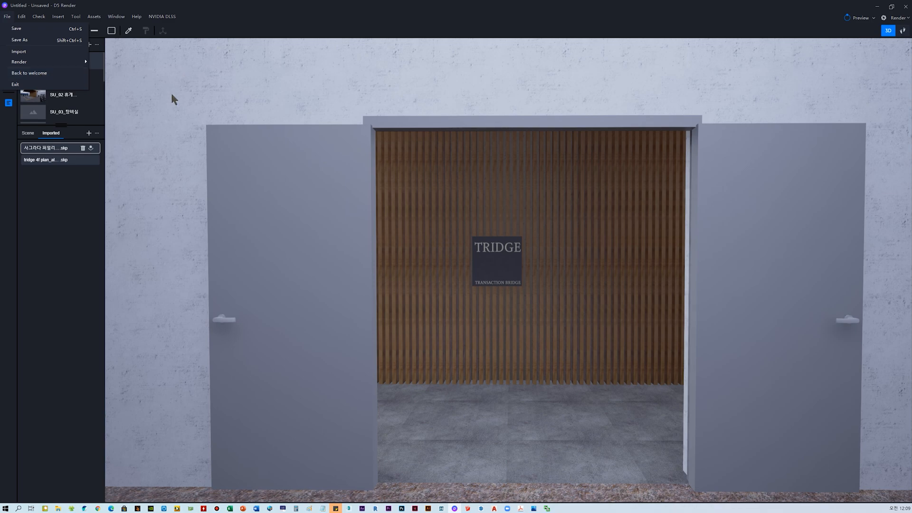
Switch to the PDF manual in Adobe Acrobat and review the D5 Render start screen explanation, ending by minimizing the manual
left_click(456, 508)
scroll(416, 243, "up", 5)
scroll(415, 245, "up", 3)
scroll(416, 246, "down", 5, "ctrl")
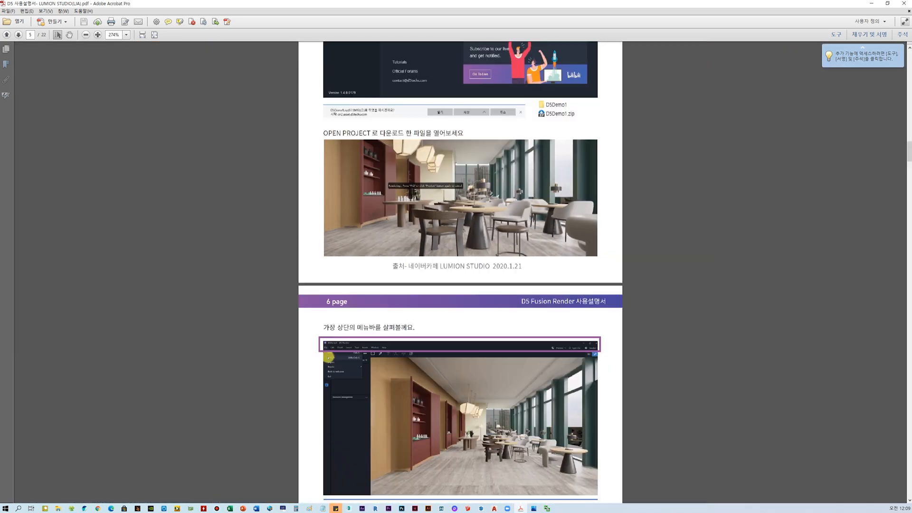
scroll(456, 189, "up", 4, "ctrl")
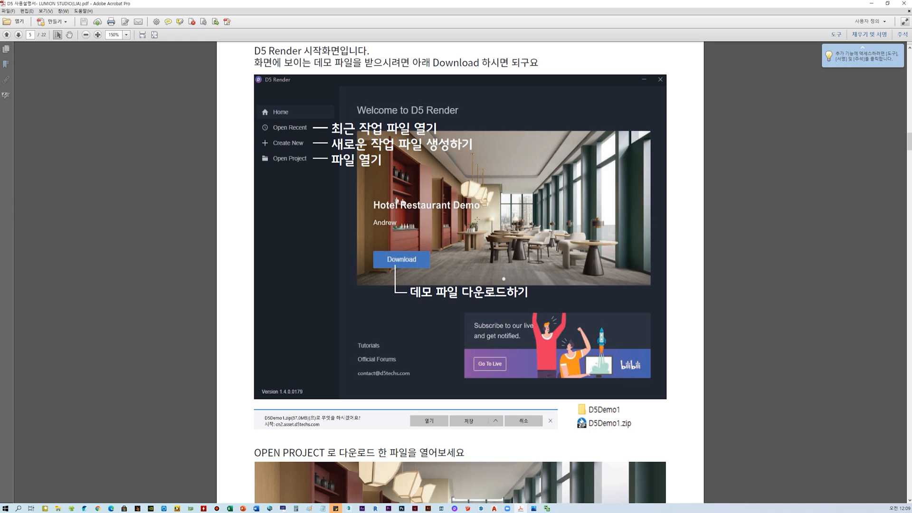
left_click(870, 4)
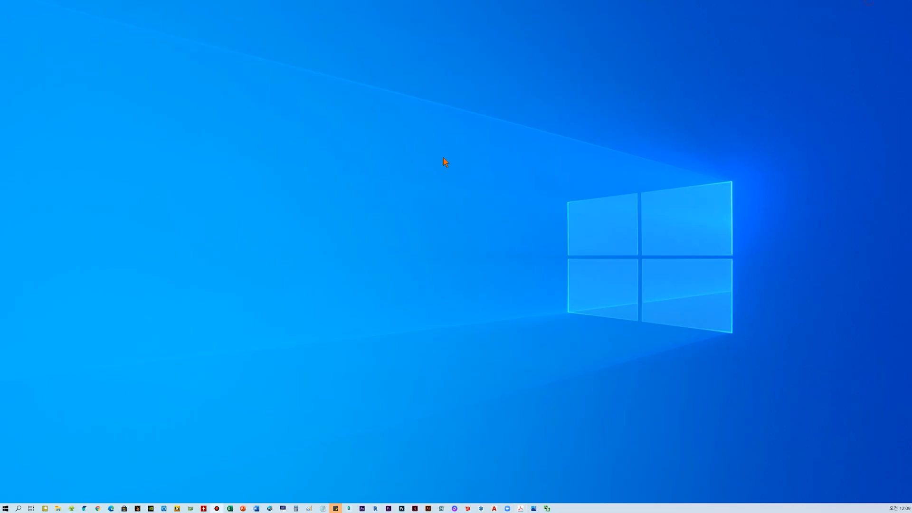
Return to D5 Render and view the TRIDGE entrance doors from slightly farther back
left_click(454, 508)
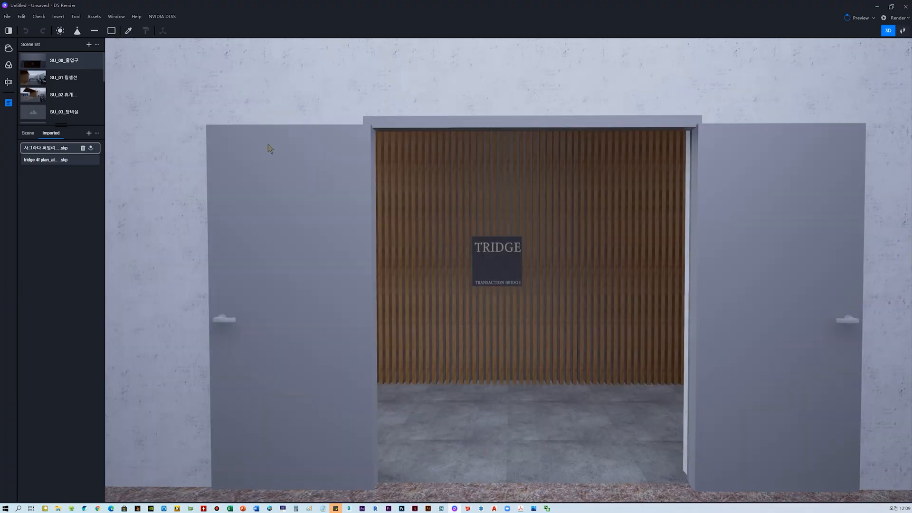
mouse_move(408, 242)
middle_mouse_down()
mouse_move(415, 225)
mouse_move(423, 227)
mouse_move(416, 231)
mouse_move(423, 246)
middle_mouse_up()
middle_click_drag(493, 233, 514, 252)
scroll(441, 244, "down", 2)
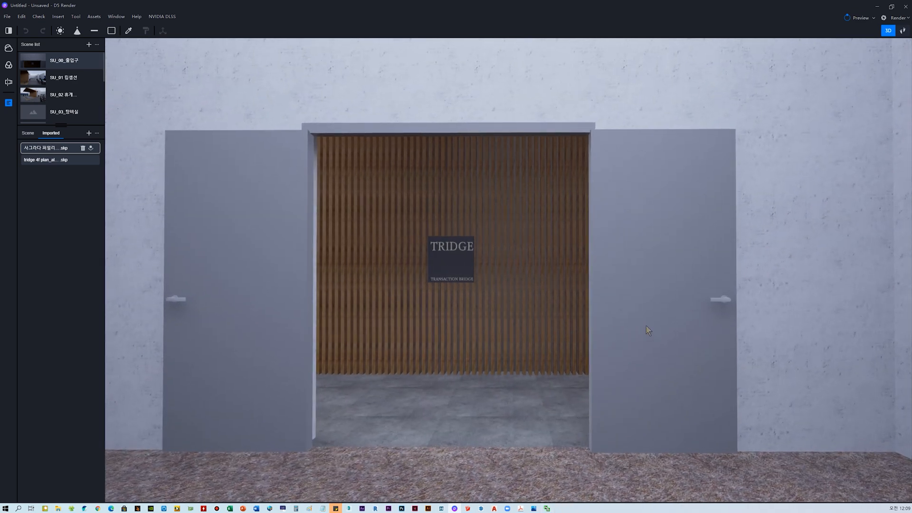
middle_click_drag(646, 326, 623, 317)
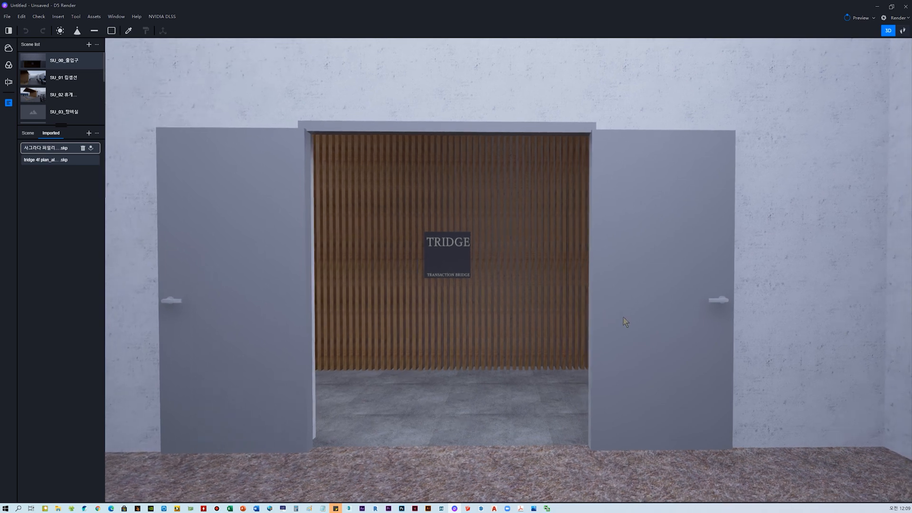
Open the NohBoard on-screen keyboard and shrink the D5 Render window so both are visible together
left_click(547, 508)
left_click_drag(689, 398, 686, 395)
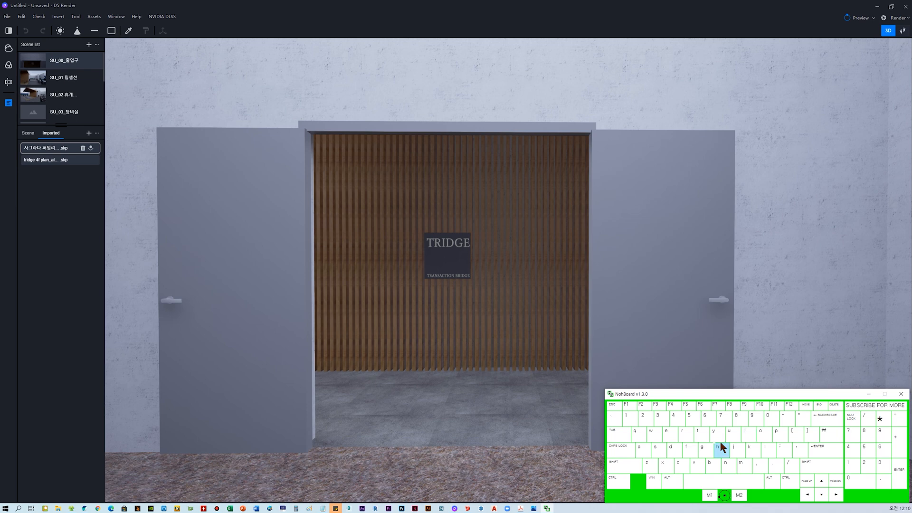
left_click(708, 370)
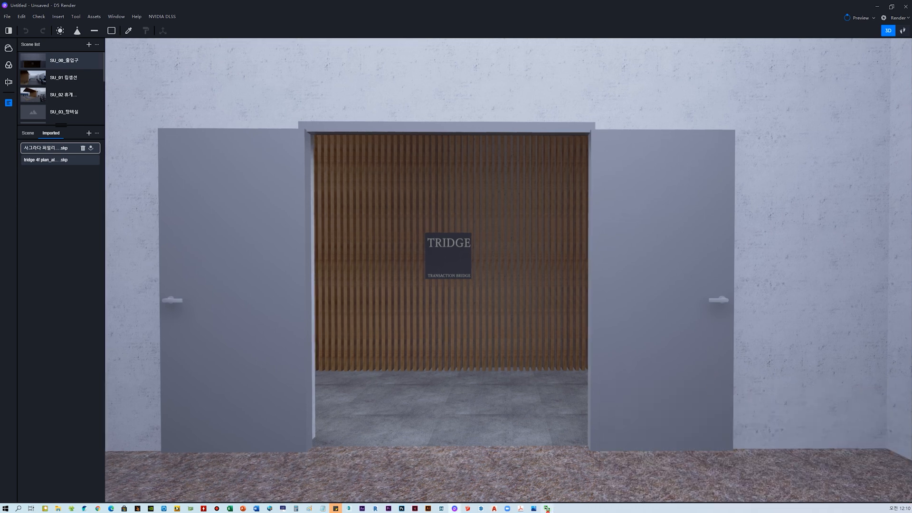
left_click(547, 509)
left_click(739, 10)
left_click(889, 8)
left_click_drag(522, 69, 494, 47)
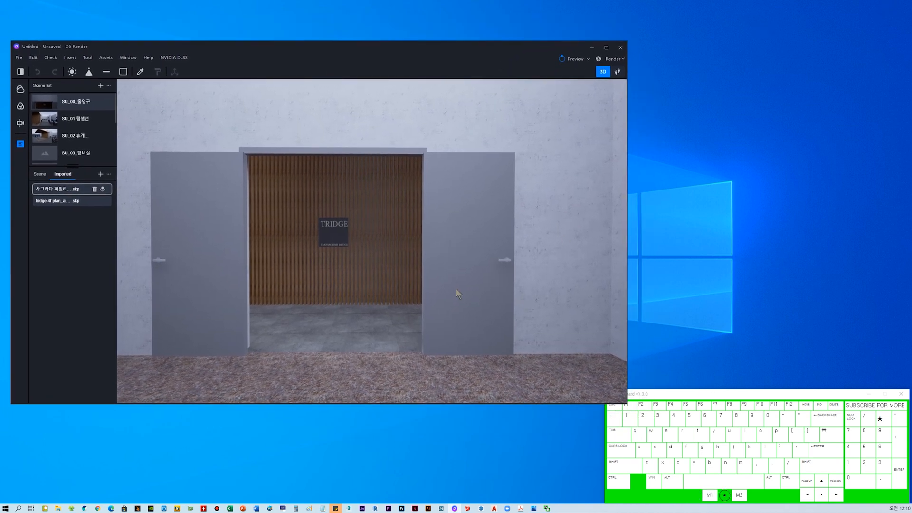
Compare walk view with 3D view while moving around the TRIDGE entrance, ending in 3D view
middle_click_drag(455, 275, 615, 129)
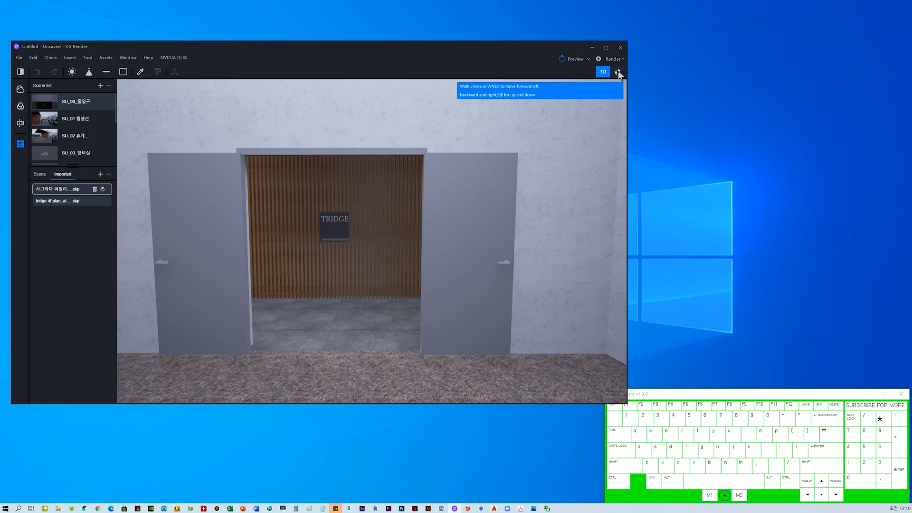
mouse_move(355, 323)
left_mouse_down()
mouse_move(386, 274)
mouse_move(359, 319)
left_mouse_up()
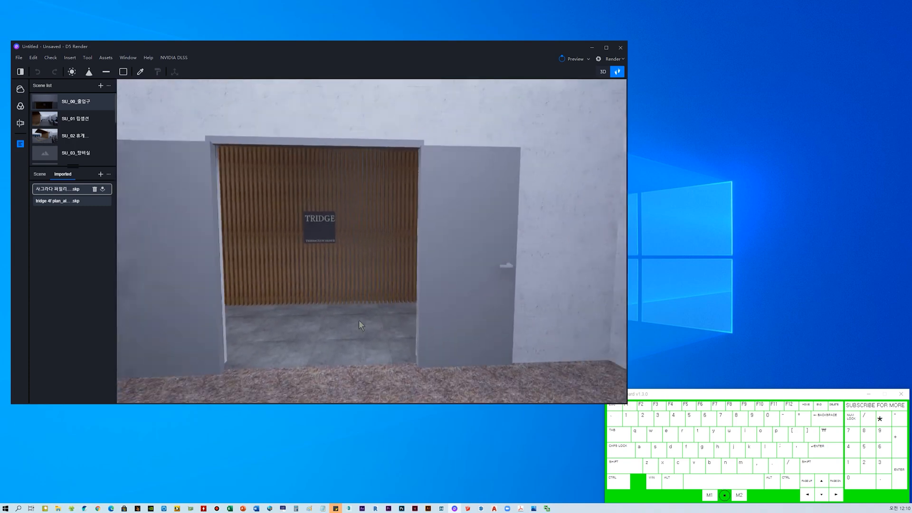
scroll(359, 318, "down", 2)
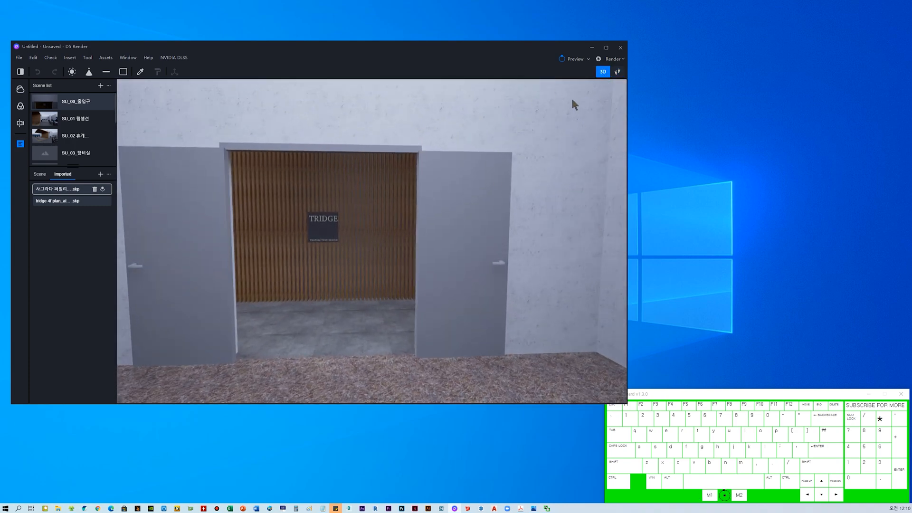
right_click_drag(479, 248, 535, 307)
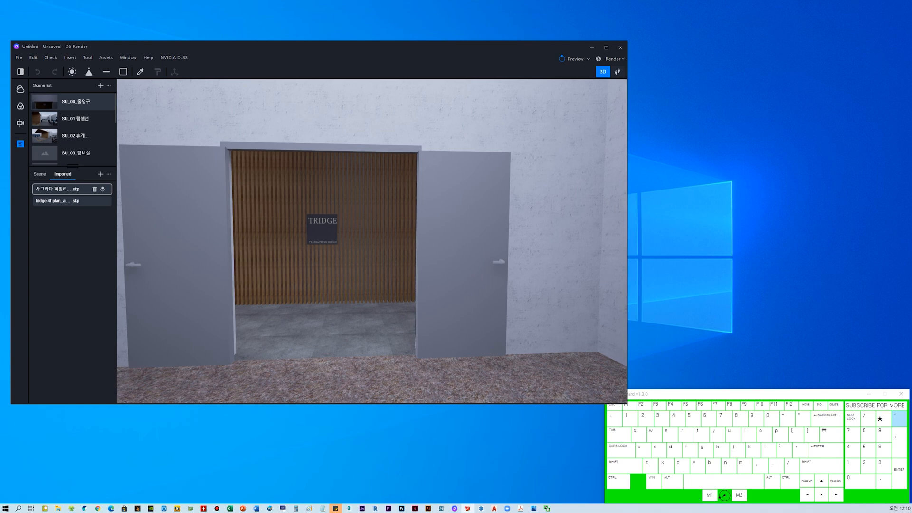
Switch to SketchUp, maximize the TRIDGE 4F PLAN_ALT1_평면 model window and inspect the black lounge chair up close
mouse_move(911, 54)
left_mouse_down()
mouse_move(546, 65)
mouse_move(544, 56)
left_mouse_up()
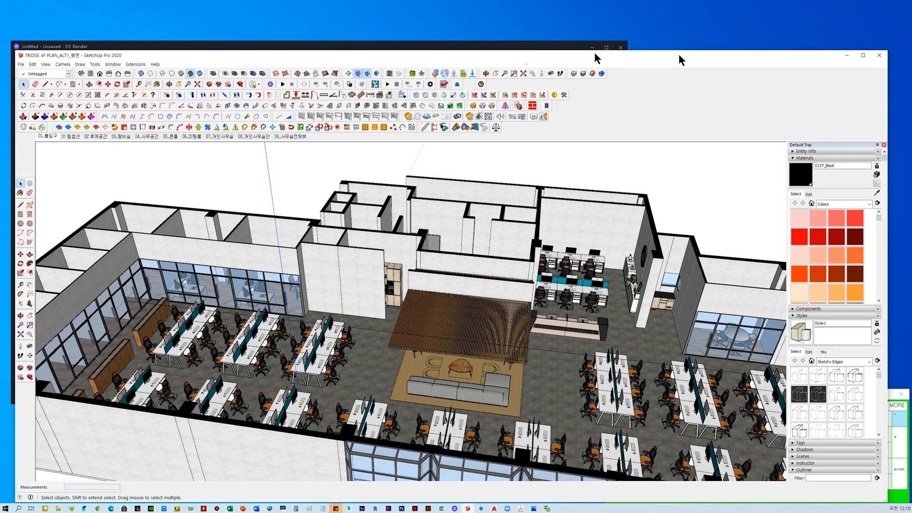
left_click(864, 53)
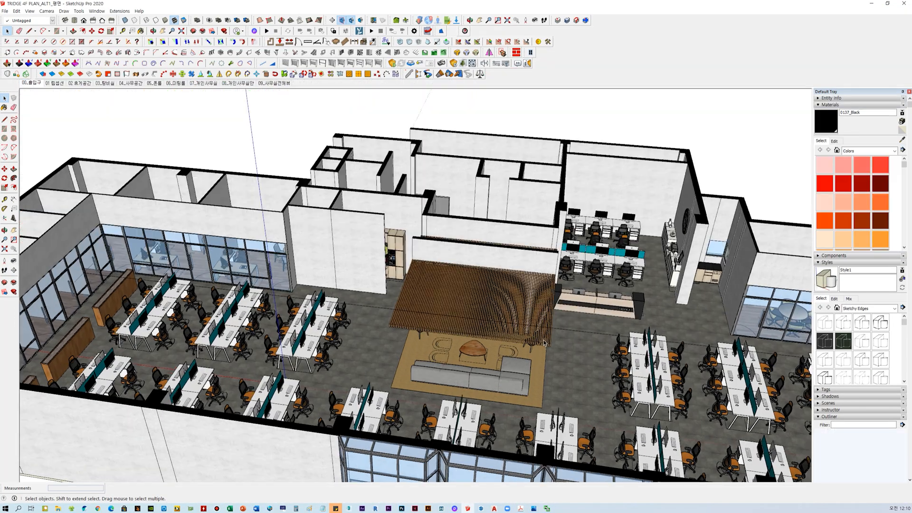
mouse_move(542, 338)
middle_mouse_down()
mouse_move(460, 335)
mouse_move(419, 370)
mouse_move(513, 322)
mouse_move(507, 380)
middle_mouse_up()
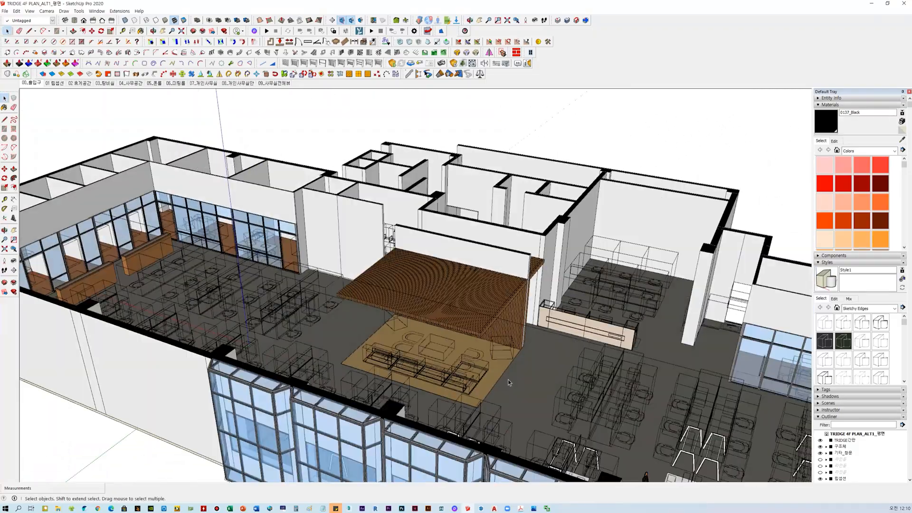
scroll(494, 362, "up", 3)
scroll(494, 358, "up", 8)
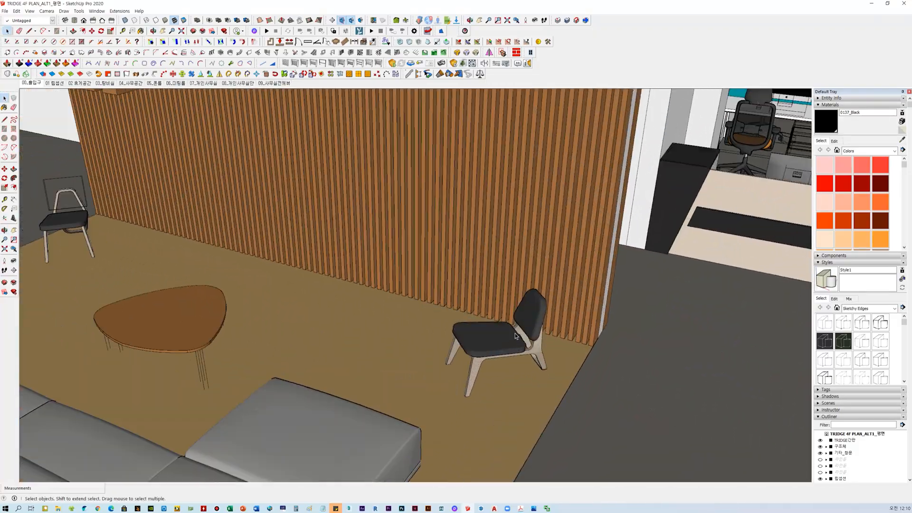
Inspect the SketchUp office model from several distances and angles, covering the canopy, reception desk, workstations and glass-walled rooms
scroll(518, 335, "down", 2)
scroll(518, 335, "down", 10)
scroll(521, 345, "up", 2)
scroll(520, 343, "up", 1)
scroll(521, 343, "down", 5)
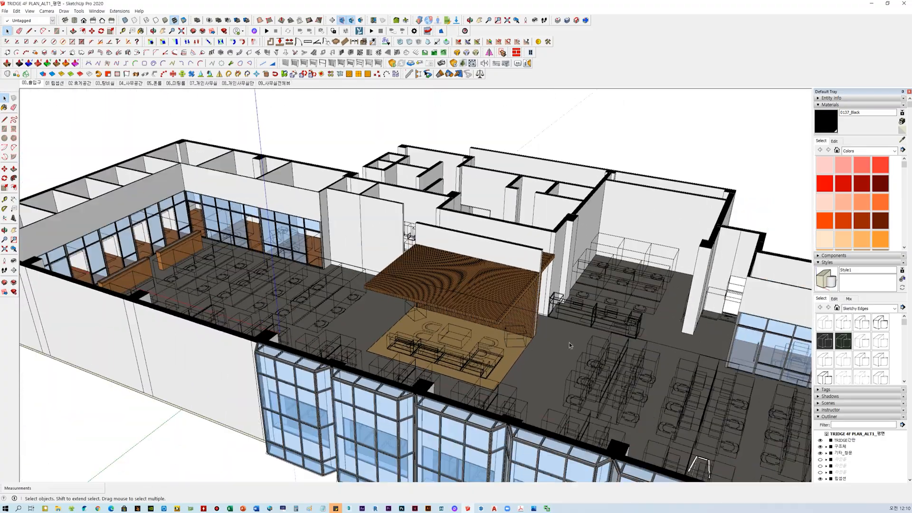
middle_click_drag(569, 343, 447, 343)
scroll(446, 345, "up", 12)
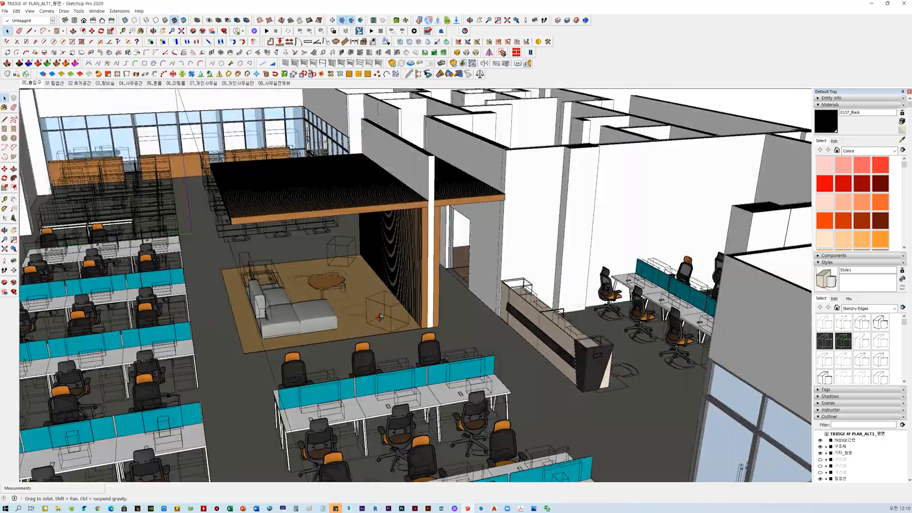
scroll(350, 243, "down", 10)
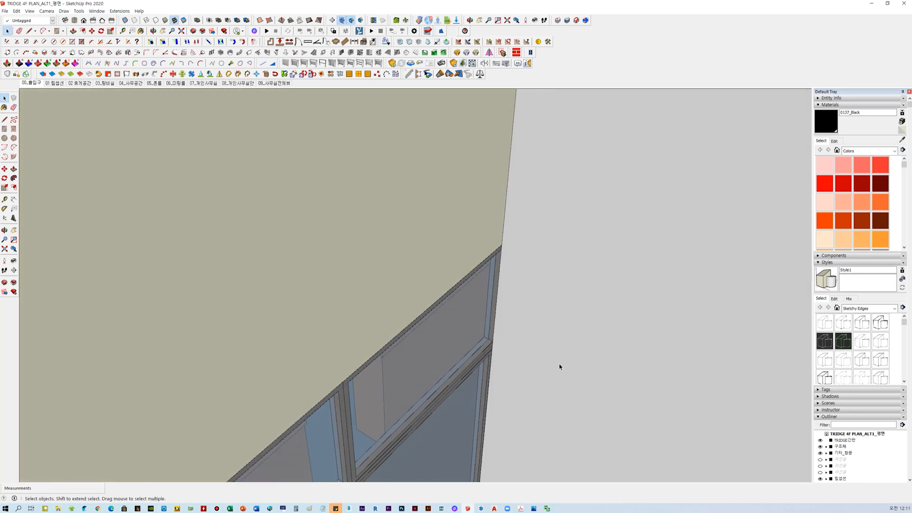
scroll(538, 355, "down", 5)
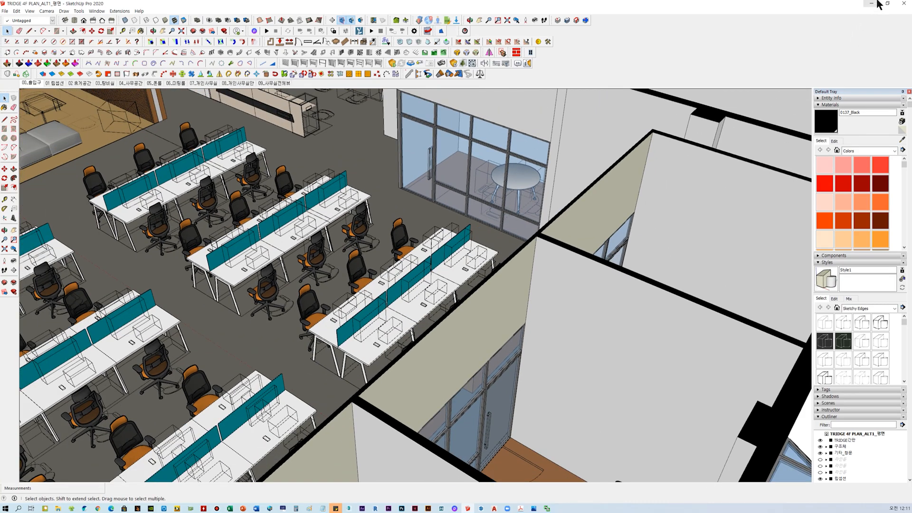
Restore the SketchUp window from full screen and shrink it so the on-screen keyboard stays visible beside it
left_click(886, 4)
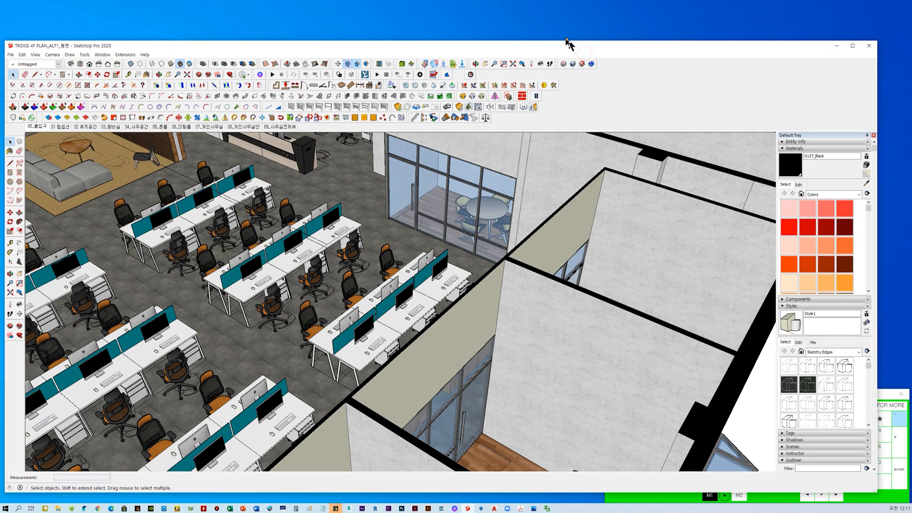
left_click_drag(566, 39, 549, 8)
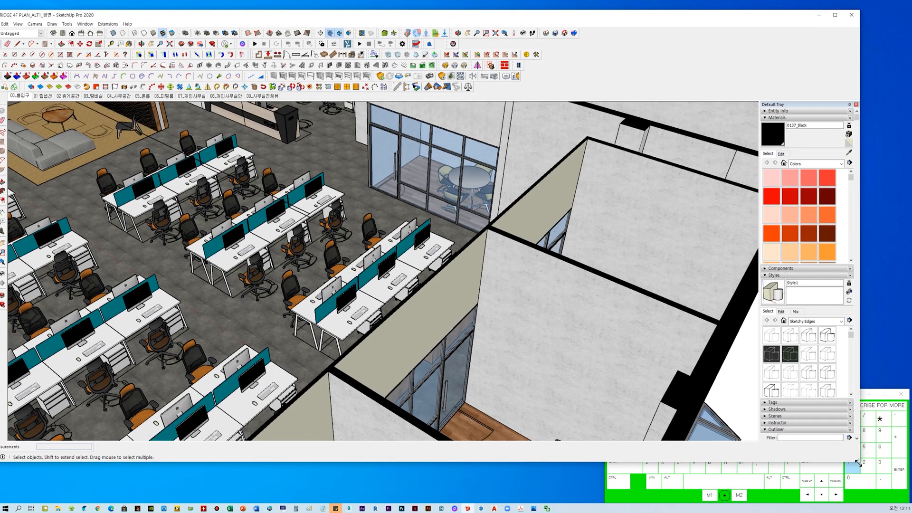
mouse_move(823, 440)
left_mouse_down()
mouse_move(774, 407)
mouse_move(753, 378)
left_mouse_up()
Orbit, pan and zoom around the SketchUp workstations, keeping the whole window in sight on the desktop
mouse_move(352, 235)
middle_mouse_down("shift")
mouse_move(479, 223)
mouse_move(454, 207)
mouse_move(382, 225)
mouse_move(370, 213)
mouse_move(493, 219)
mouse_move(545, 200)
middle_mouse_up("shift")
scroll(513, 247, "up", 6)
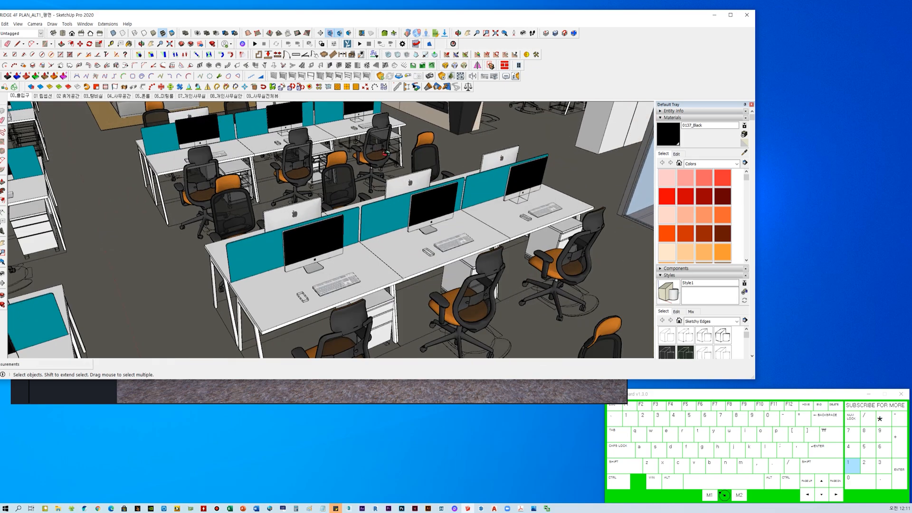
middle_click_drag(385, 153, 420, 188)
middle_click_drag(360, 193, 477, 182)
scroll(519, 214, "down", 3)
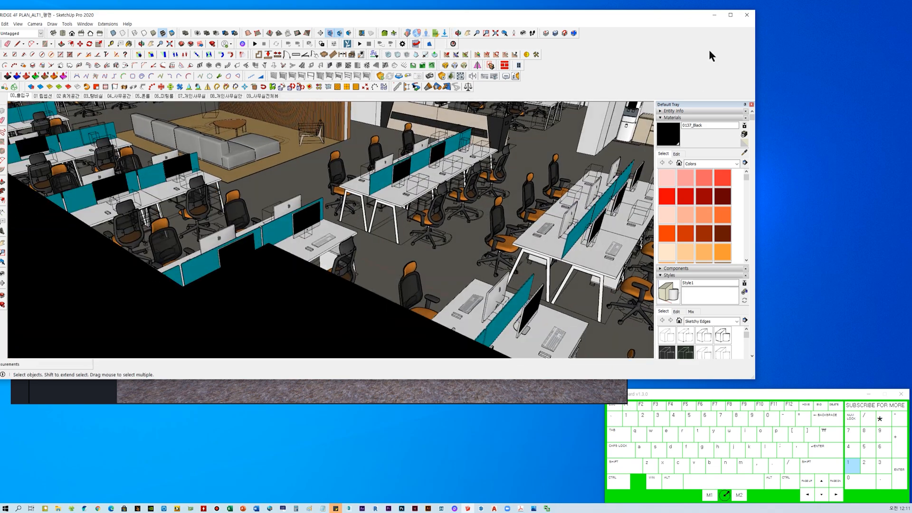
left_click_drag(651, 15, 694, 15)
mouse_move(512, 236)
middle_mouse_down()
mouse_move(490, 224)
mouse_move(432, 237)
middle_mouse_up()
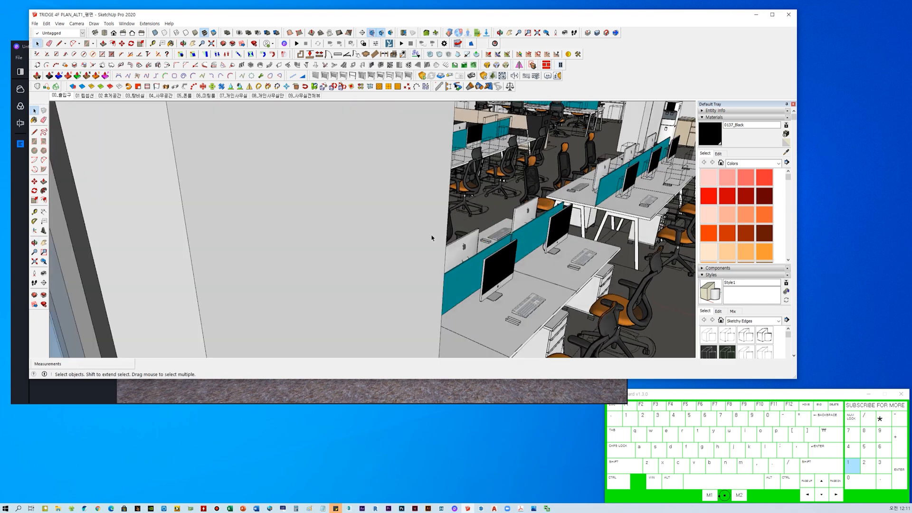
Use SketchUp's Walk tool to move among the workstations and inspect the desks, drawer units and chairs up close
left_click(35, 283)
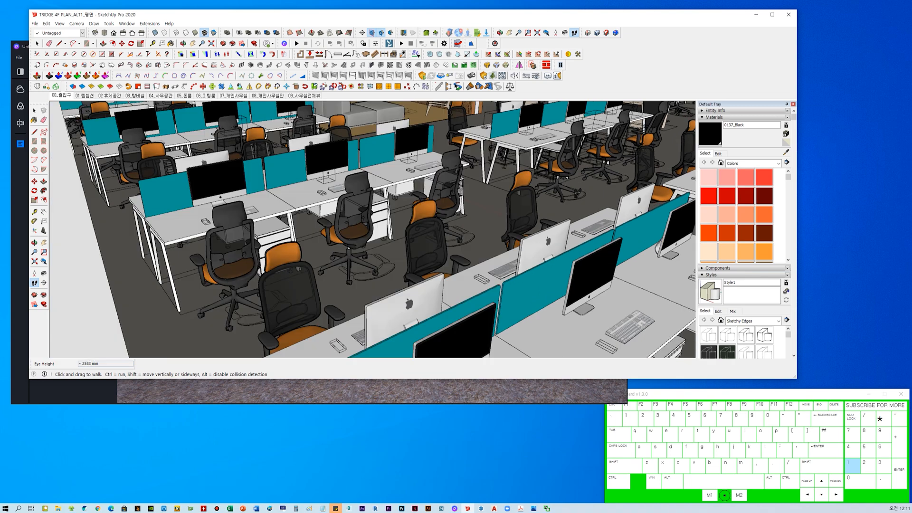
scroll(578, 192, "up", 3)
middle_click_drag(577, 192, 507, 199)
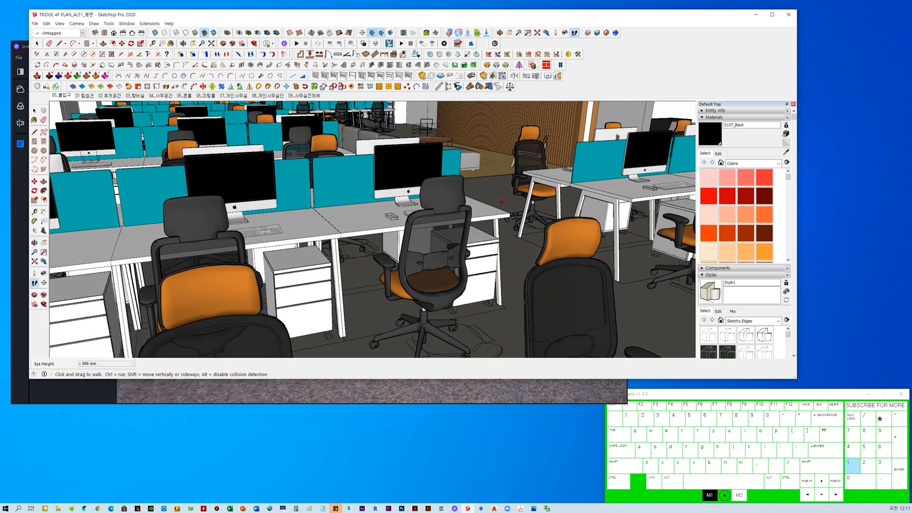
scroll(502, 203, "up", 6)
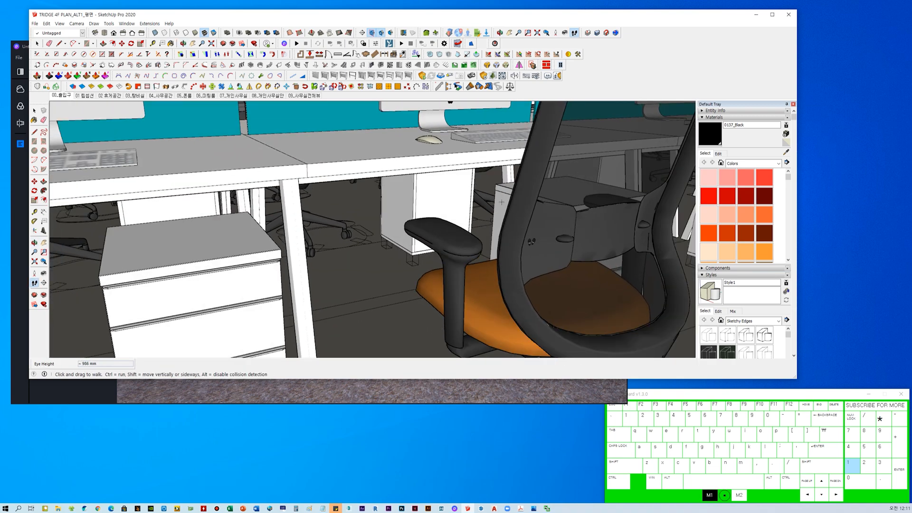
left_click_drag(529, 239, 585, 203)
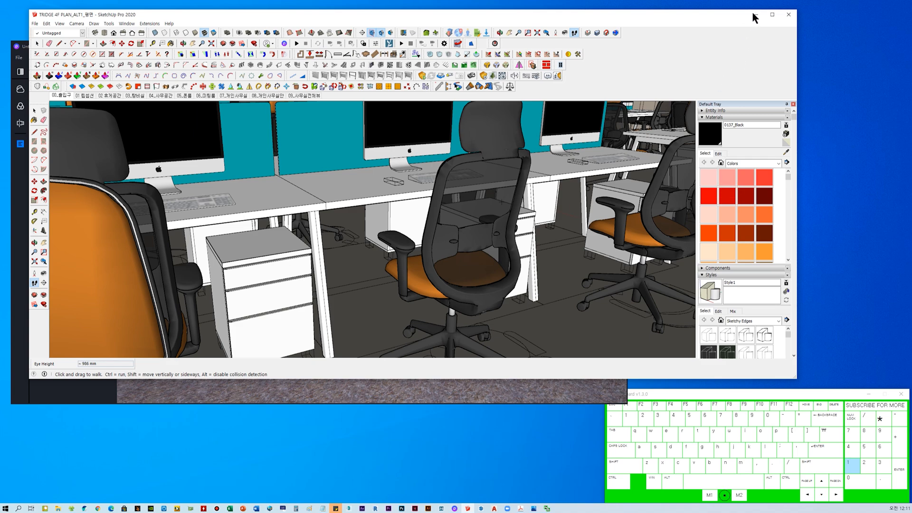
Minimize SketchUp to return to D5 Render and move forward, backward, sideways, up and down through the TRIDGE entrance in walk view
left_click(753, 14)
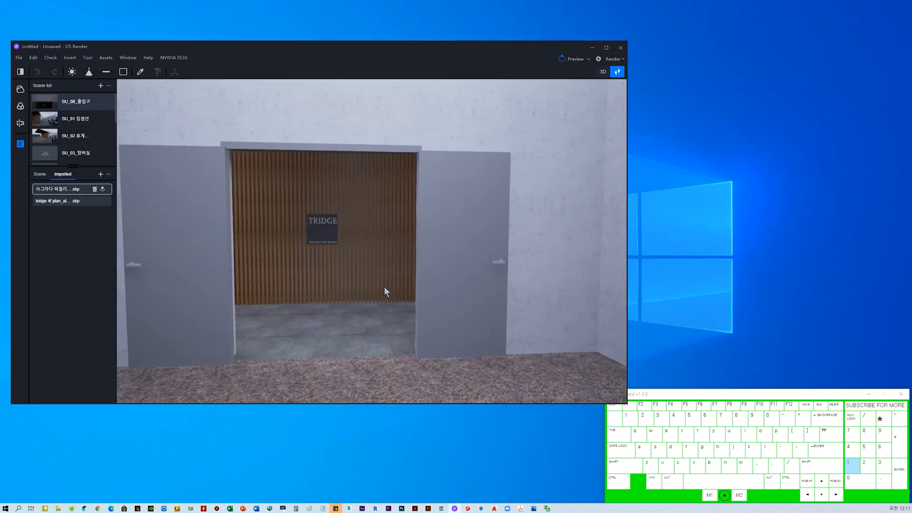
key("w")
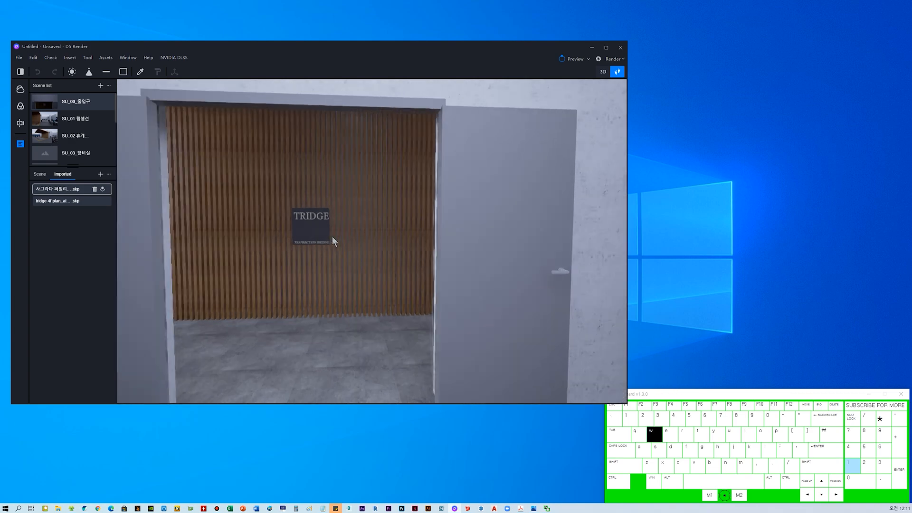
key("s")
key("w")
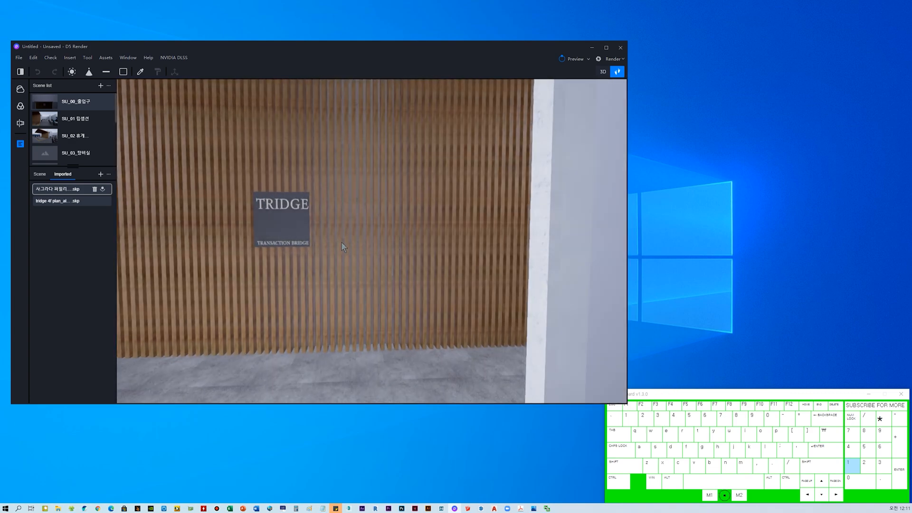
key("s")
key("a")
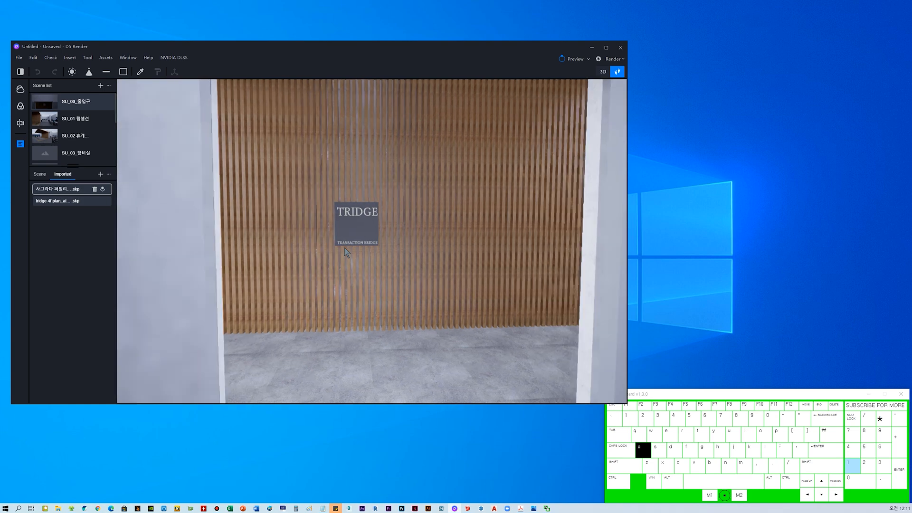
key("d")
key("e")
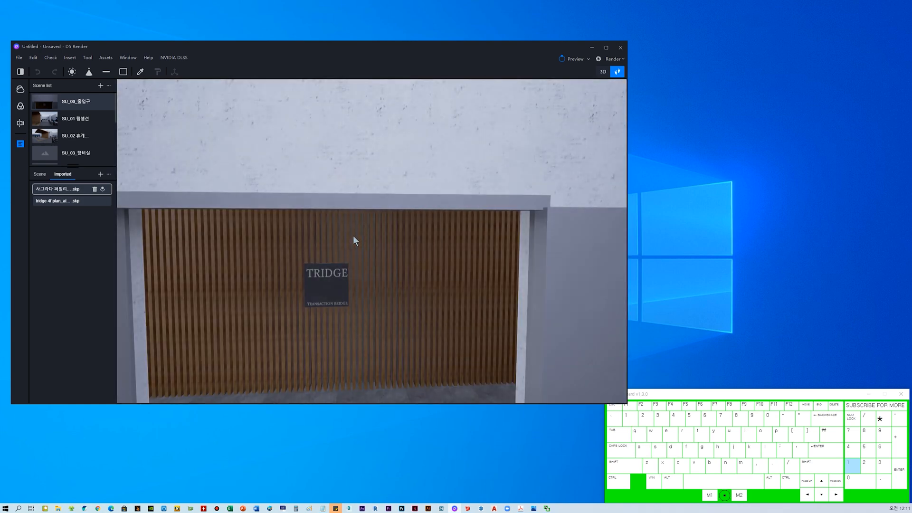
key("q")
key("w")
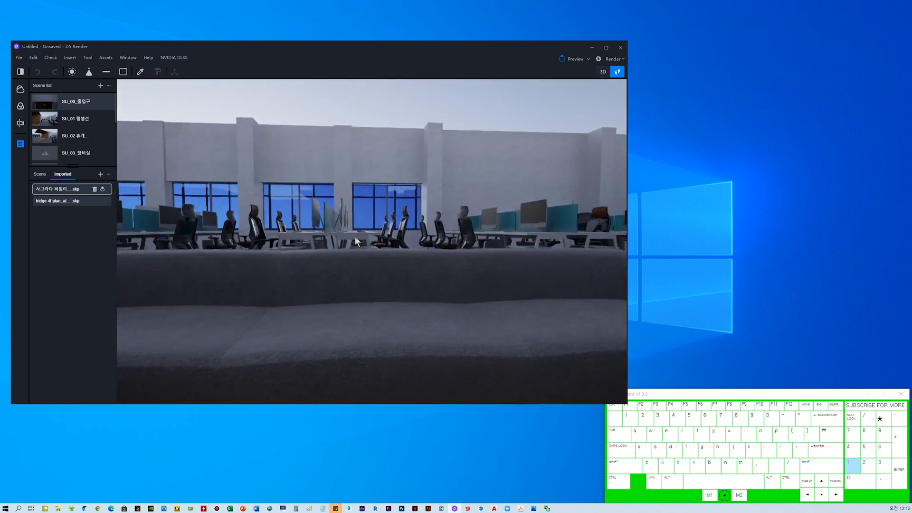
Move around the lounge sofa and wooden coffee table in every direction at normal walking speed
key("s")
key("s")
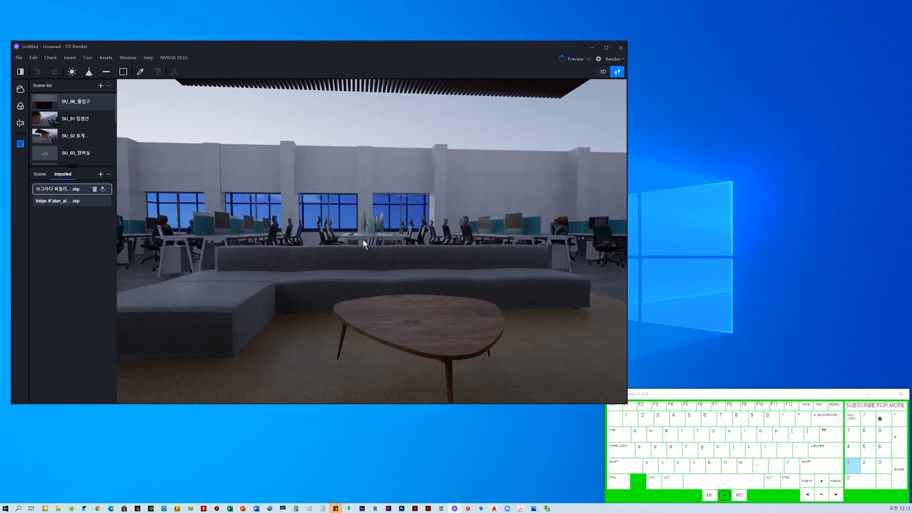
key("a")
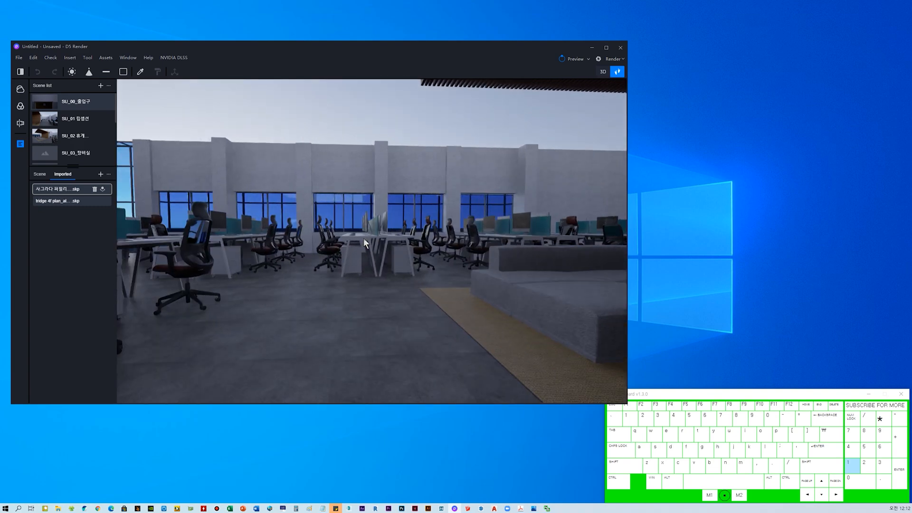
key("d")
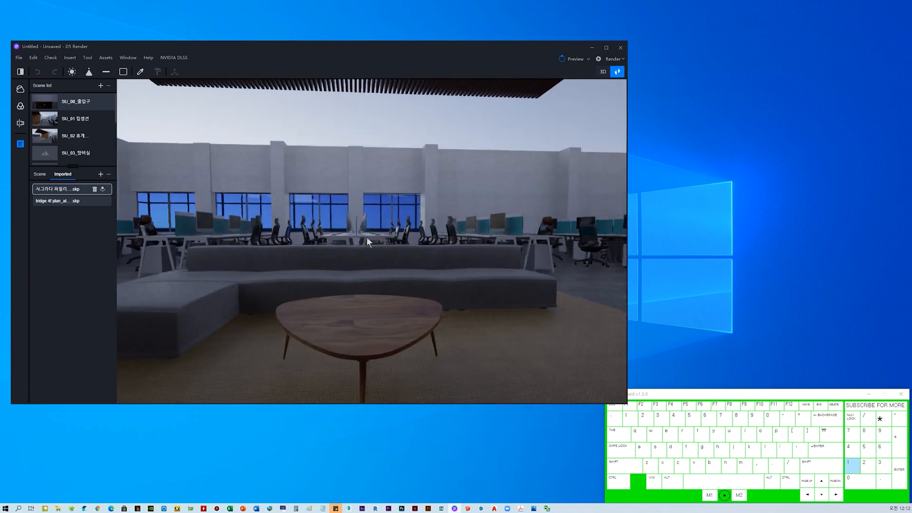
key("e")
scroll(370, 234, "down", 5)
key("w")
key("s")
key("w")
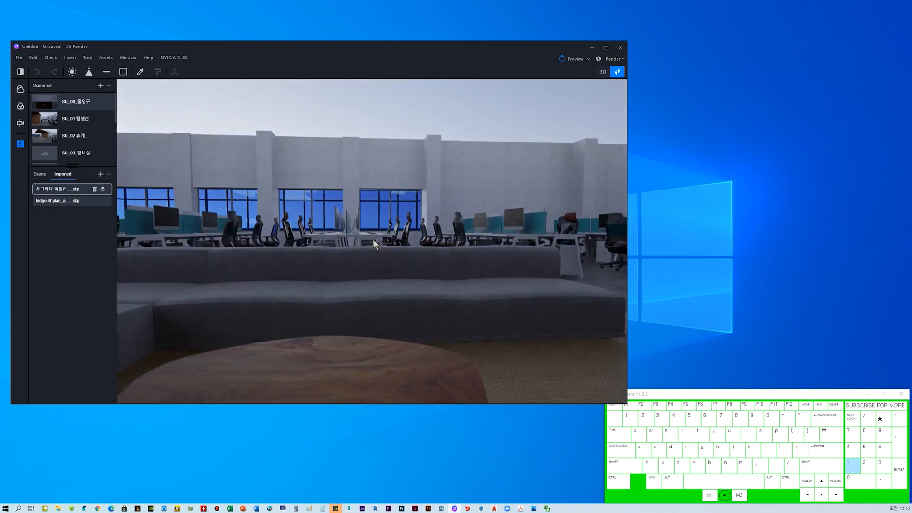
Move repeatedly forward and backward in front of the lounge sofa at accelerated speed to compare it with normal walking
key("shift+w")
key("shift+s")
key("shift+w")
key("shift+s")
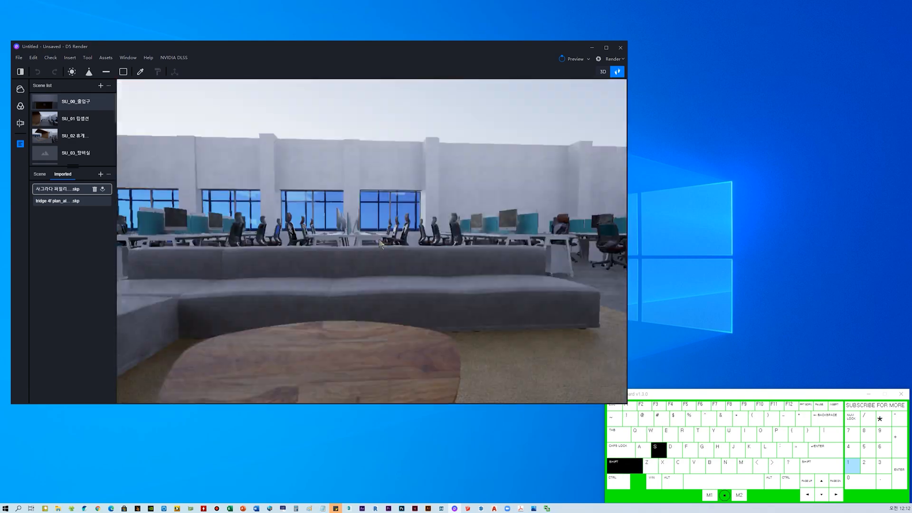
key("shift+w")
key("shift+s")
key("shift+w")
key("shift+s")
key("shift+w")
key("shift+s")
Rise above the office at accelerated speed and look over the roofless building from several sides
right_click_drag(423, 229, 417, 250)
key("s")
key("shift+q")
middle_click_drag(385, 332, 433, 230)
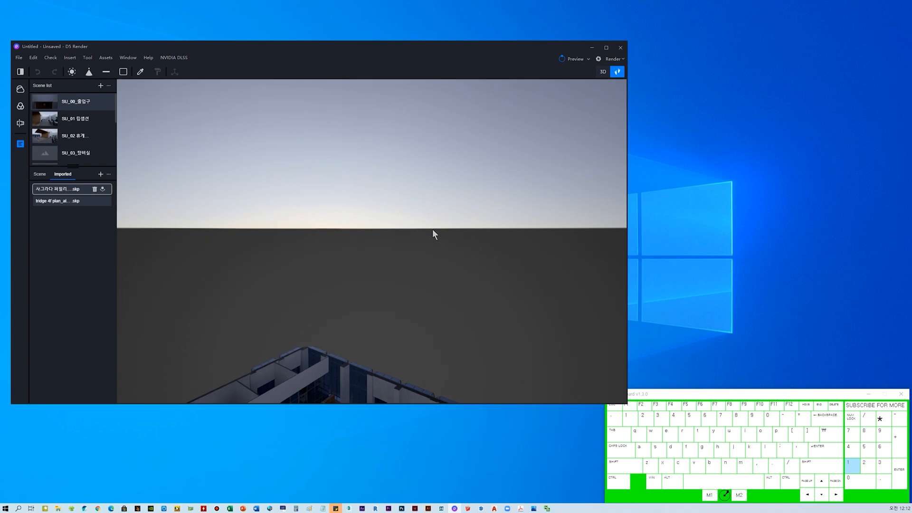
key("e")
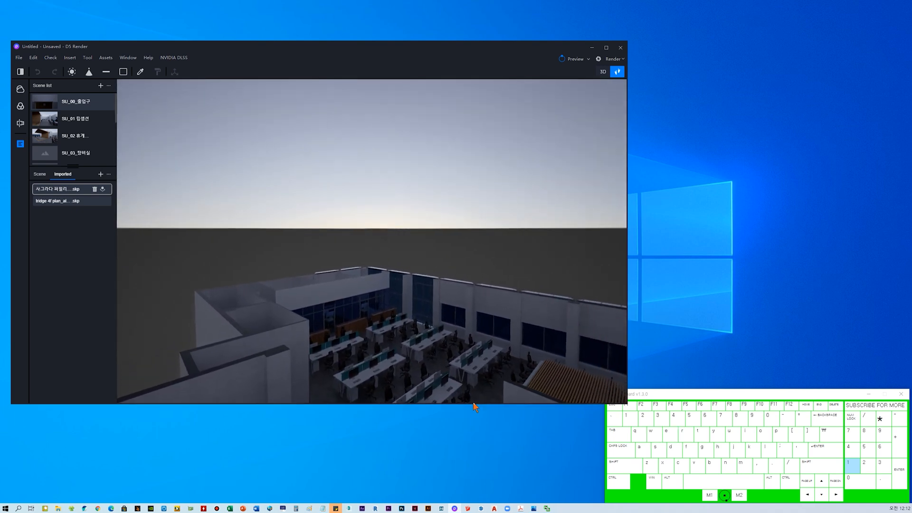
key("w")
key("w")
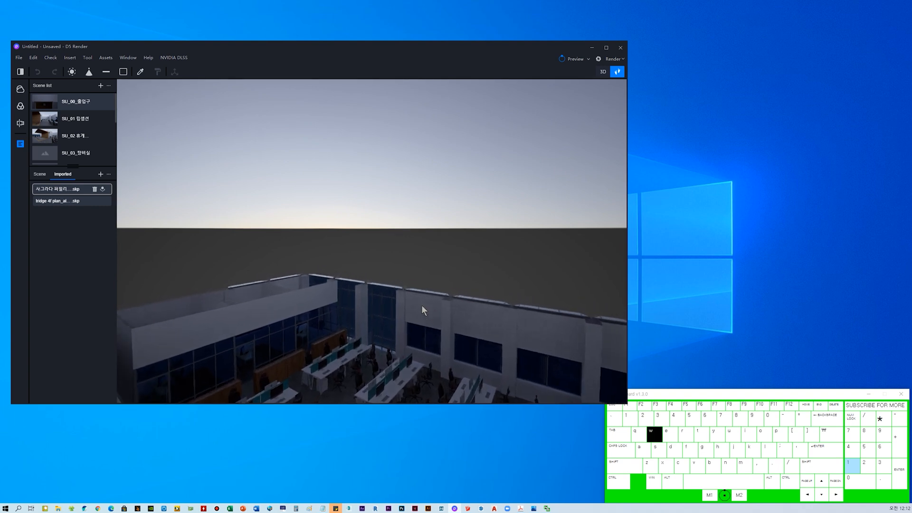
right_click_drag(460, 366, 337, 324)
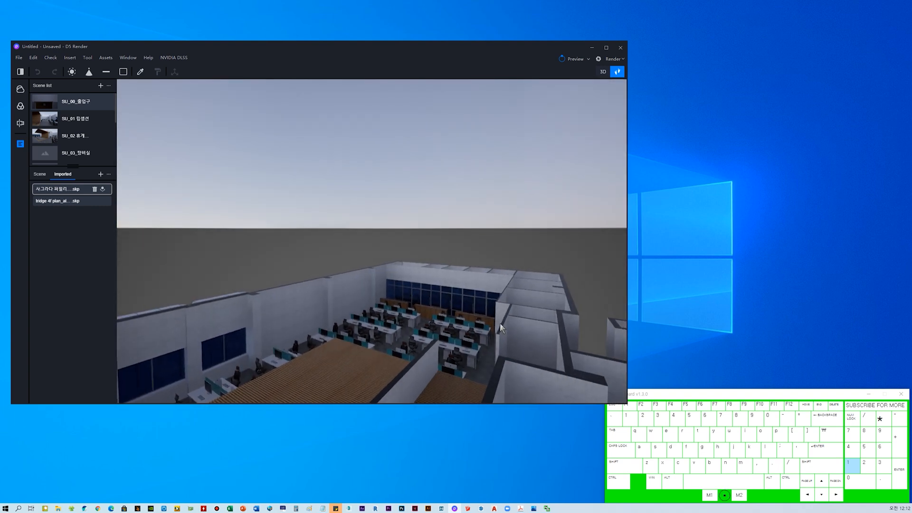
key("shift+a")
key("d")
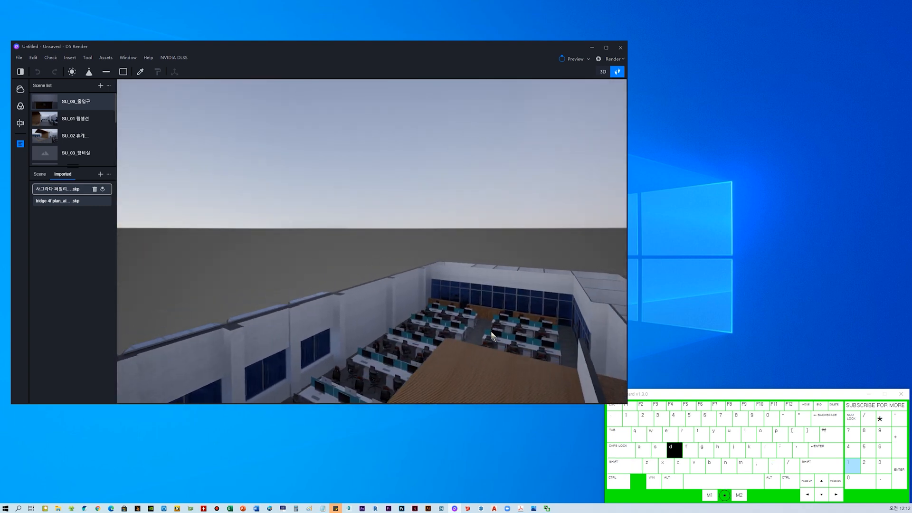
key("a")
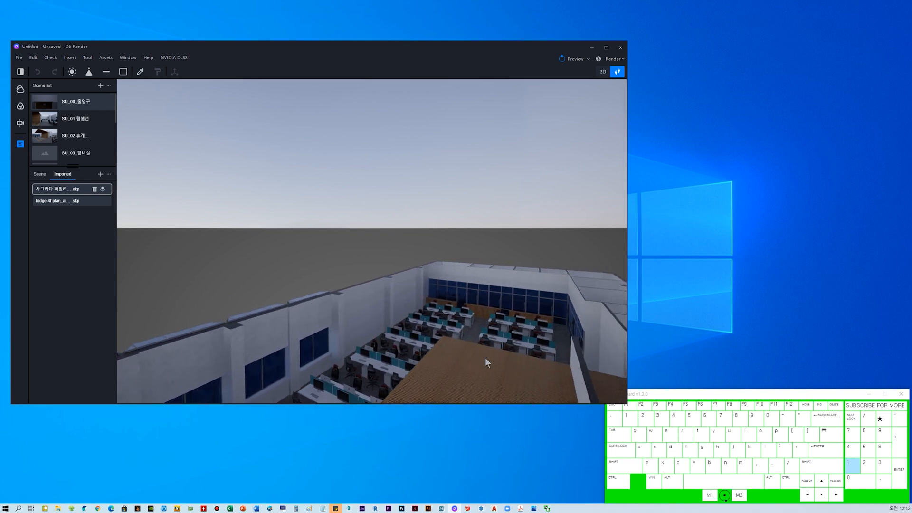
Descend into the open office and move back and forth between the workstation rows, turning toward the glass-walled rooms
key("e")
key("w")
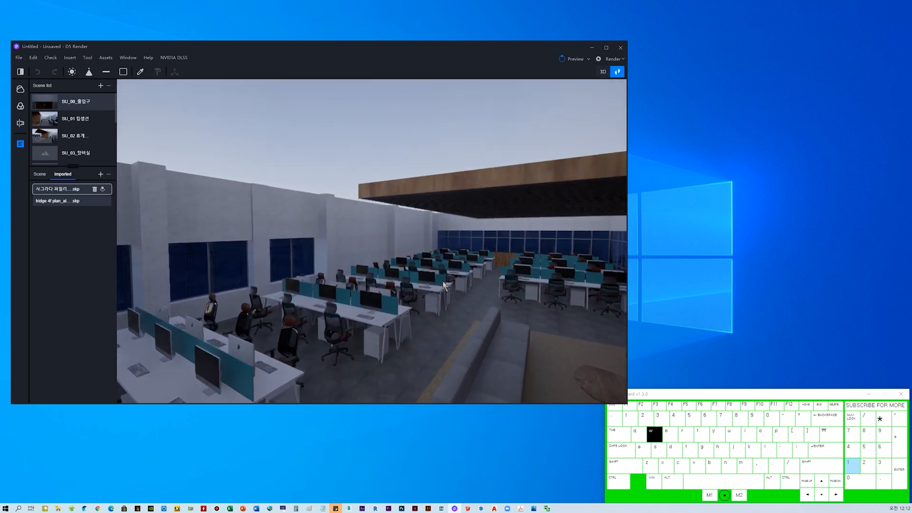
key("w")
right_click_drag(493, 294, 439, 263)
key("w")
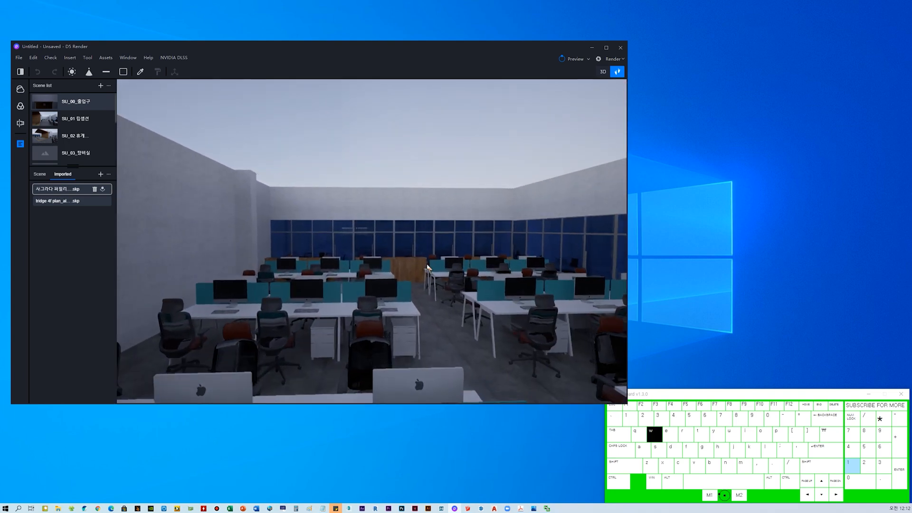
key("s")
key("w")
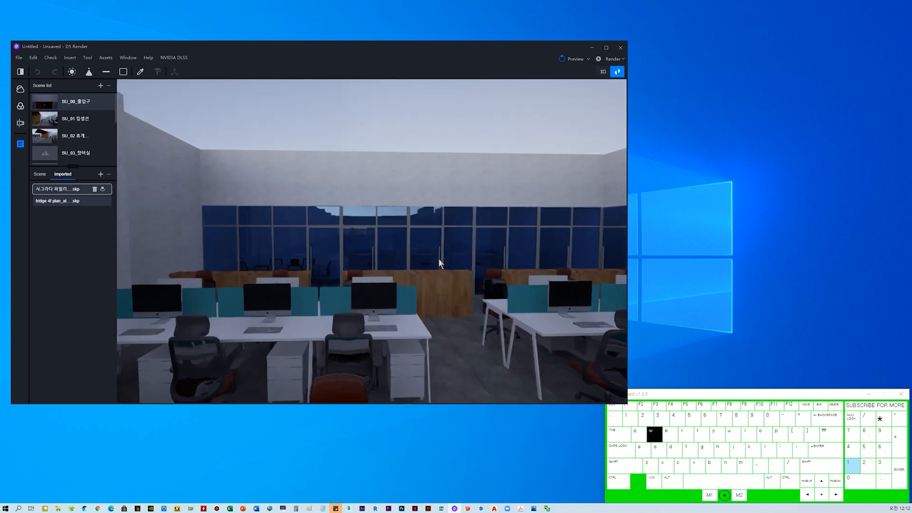
key("s")
key("w")
key("s")
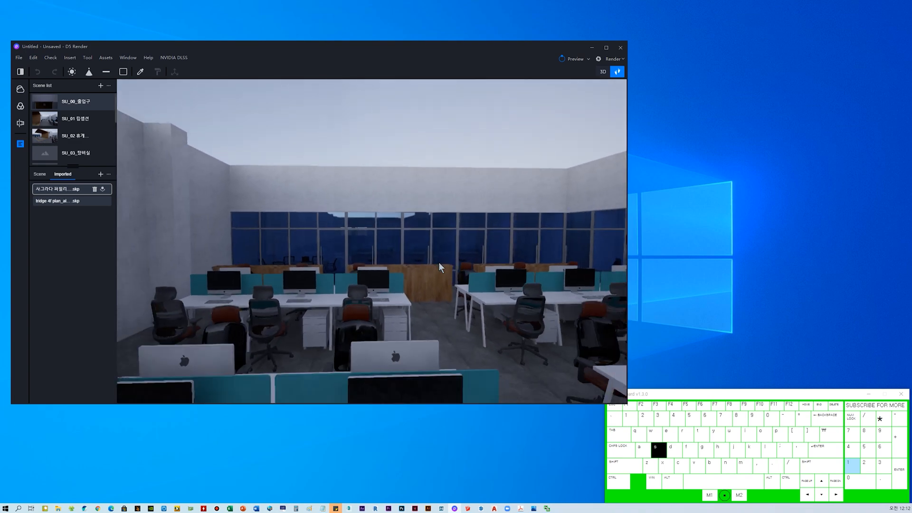
right_click_drag(406, 258, 272, 236)
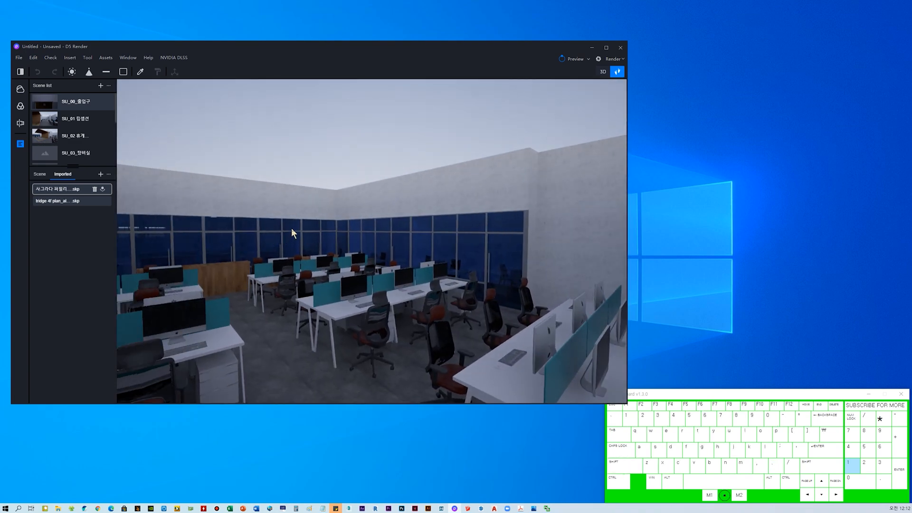
Move at accelerated speed past the workstations, and walk to the TRIDGE reception desk and look around it
key("shift+w")
key("shift+s")
key("shift+w")
key("shift+s")
key("shift+w")
key("shift+s")
key("shift+w")
key("shift+s")
right_click_drag(224, 248, 267, 252)
key("w")
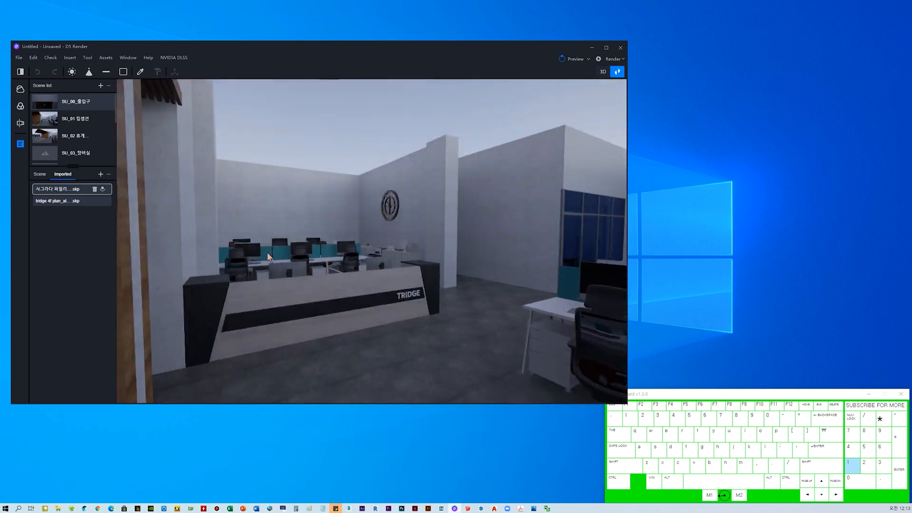
key("d")
right_click_drag(556, 121, 418, 220)
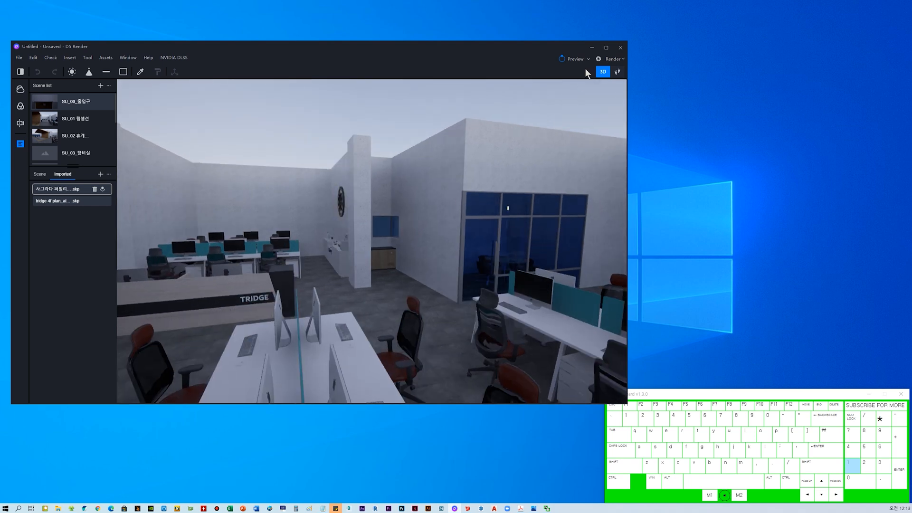
Orbit around the lounge and reception area in 3D view and maximize the D5 Render window
middle_click_drag(518, 183, 397, 247)
middle_click_drag(457, 235, 599, 82)
left_click(606, 48)
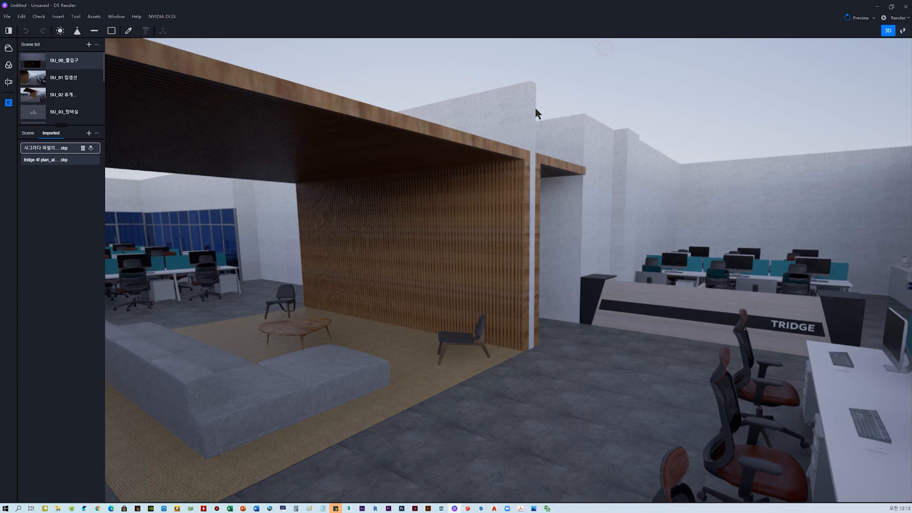
middle_click_drag(439, 194, 291, 197)
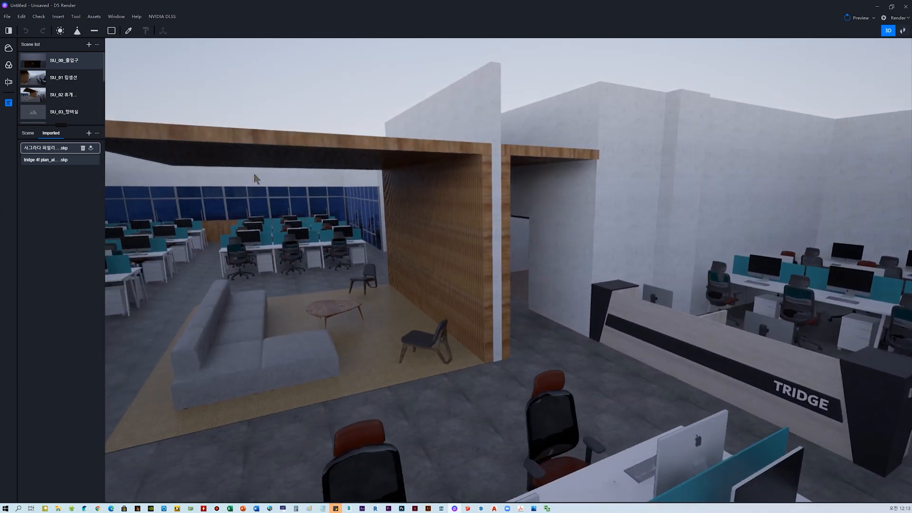
Open the asset library's online materials, show its asset type choices, and close the library
left_click(8, 17)
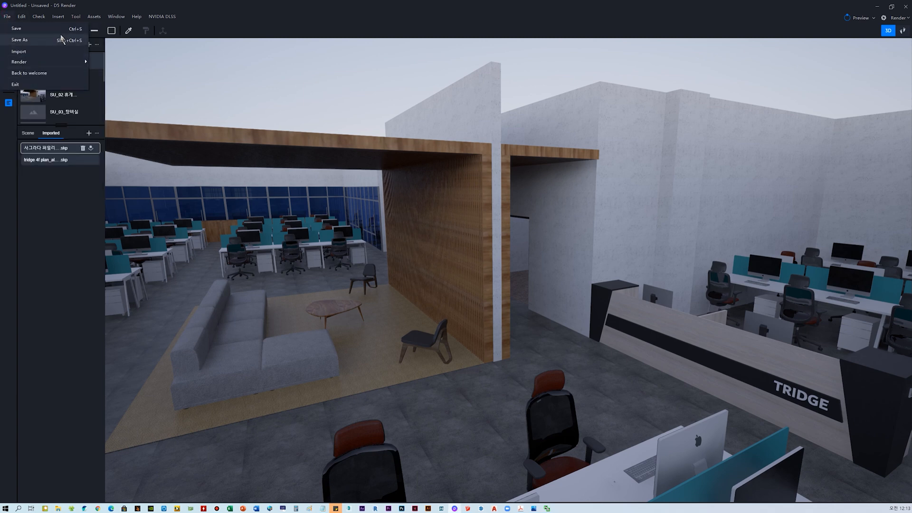
left_click(95, 18)
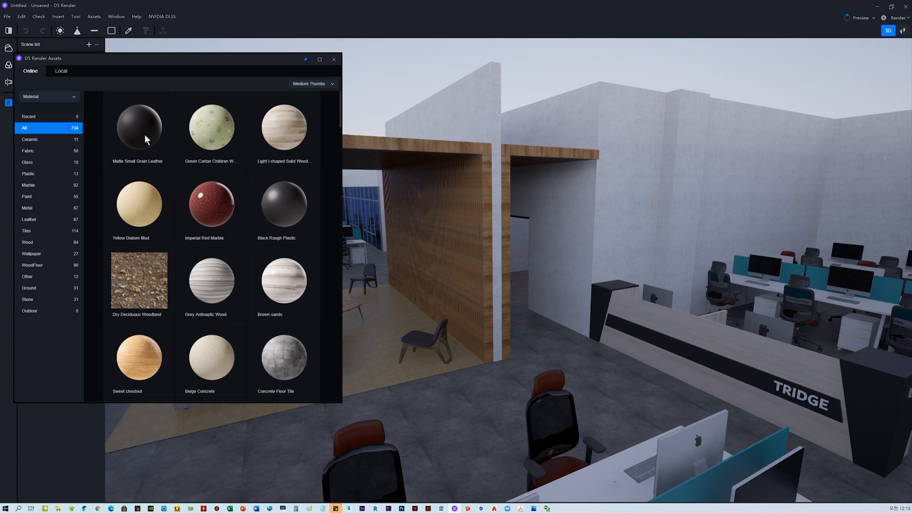
left_click(49, 97)
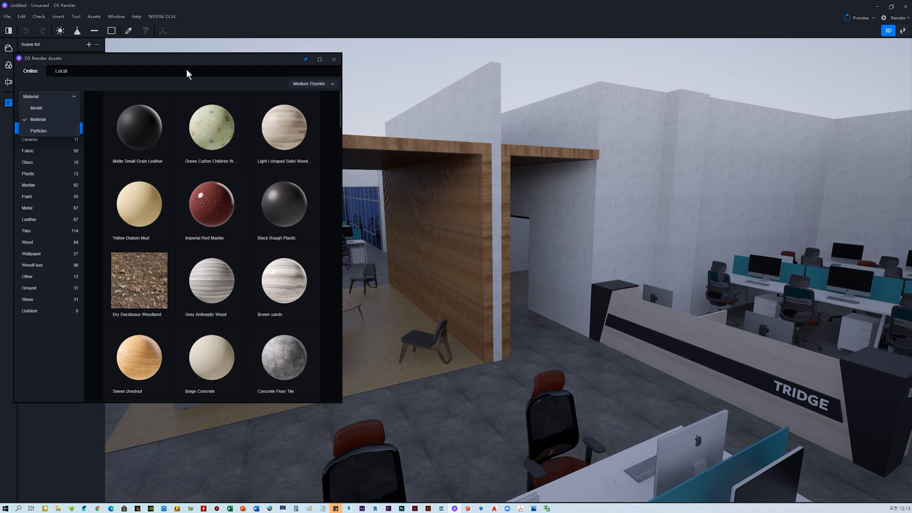
left_click(333, 59)
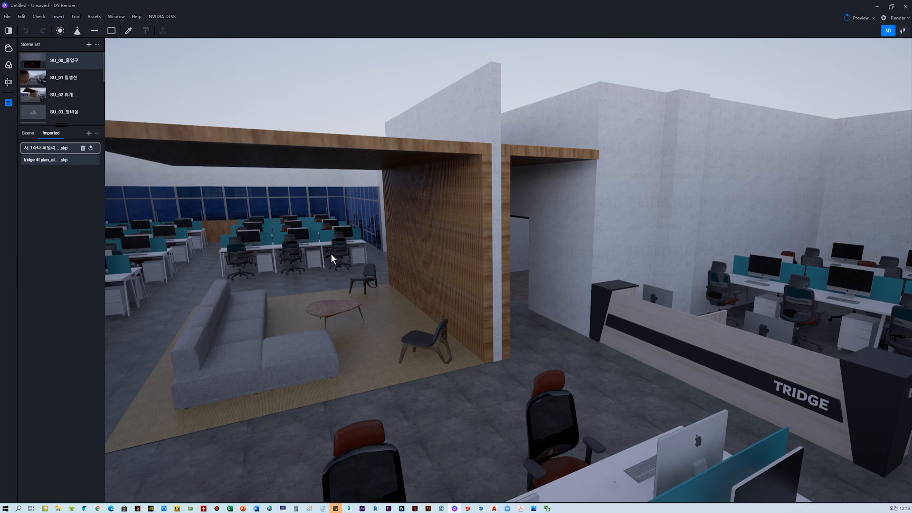
Move the view around the wood-slatted lounge and turn it toward the workstation rows at the far windows
scroll(327, 237, "up", 5)
scroll(326, 227, "up", 3)
middle_click_drag(331, 226, 294, 235)
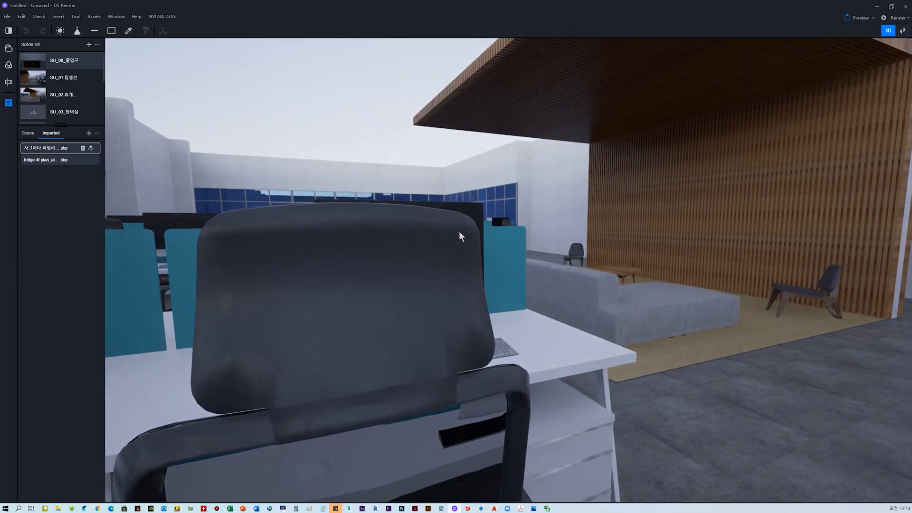
middle_click_drag(716, 238, 644, 252)
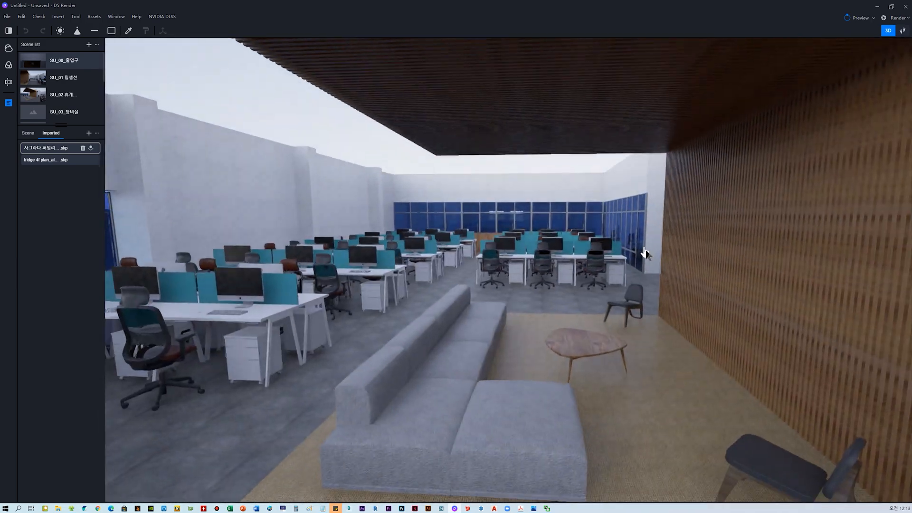
scroll(536, 254, "up", 3)
scroll(500, 235, "up", 3)
middle_click_drag(395, 255, 440, 254)
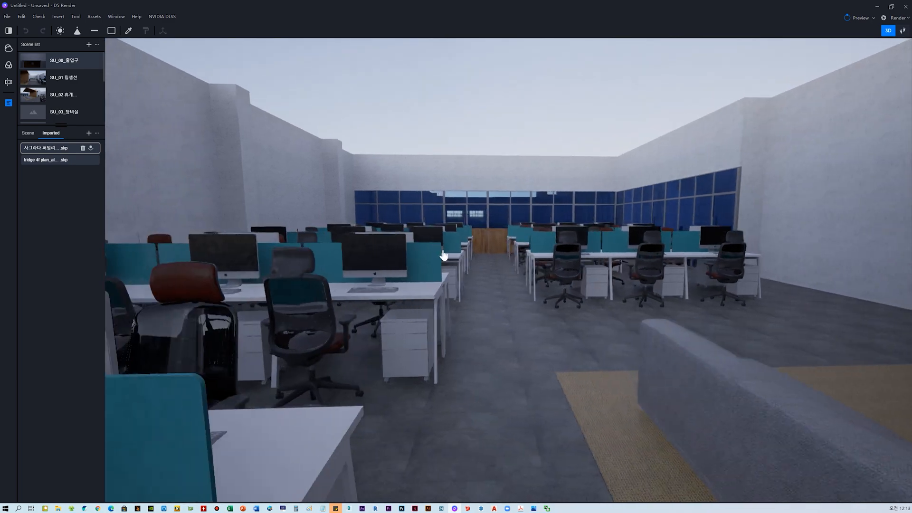
Move into the workstation rows and view the teal desk partition up close from several angles
scroll(425, 251, "up", 8)
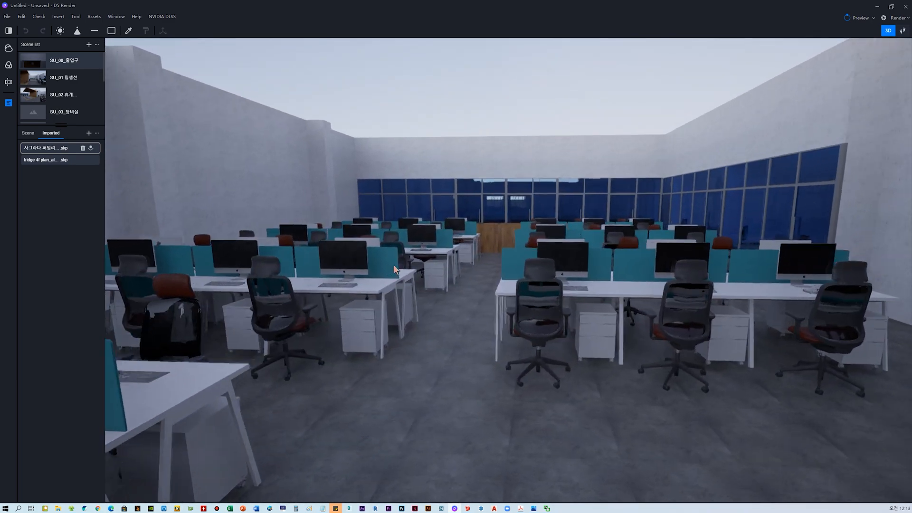
scroll(391, 247, "up", 8)
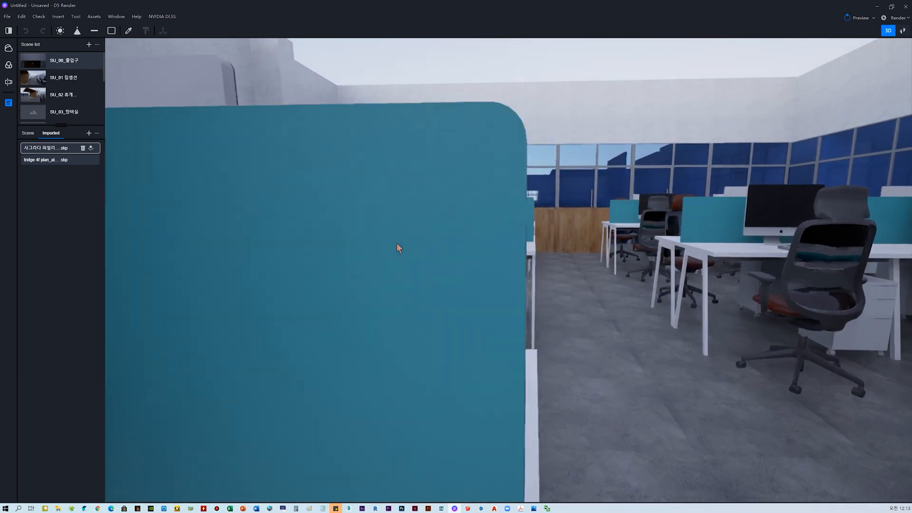
scroll(405, 242, "down", 8)
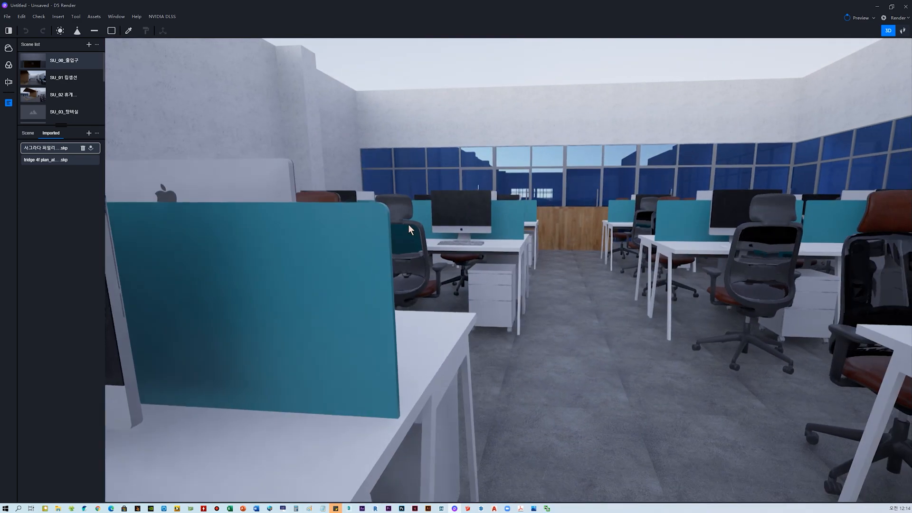
scroll(372, 240, "up", 8)
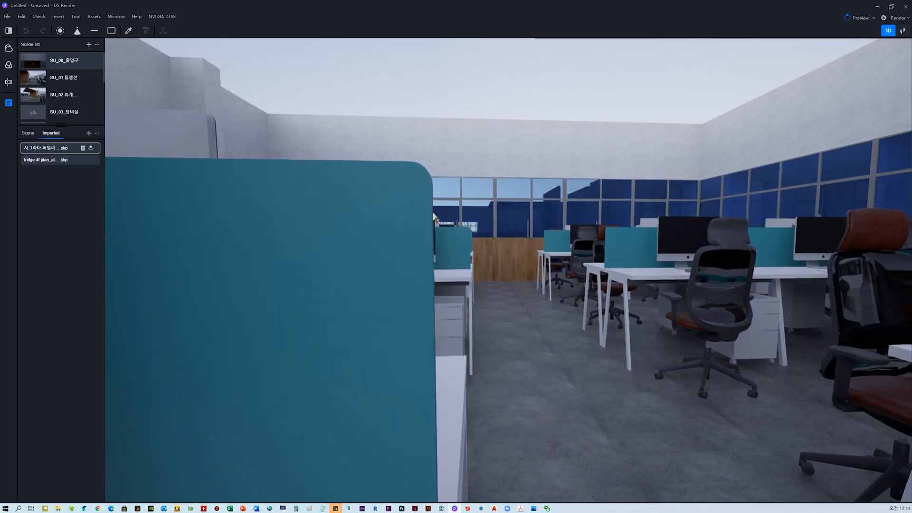
right_click_drag(433, 213, 270, 275)
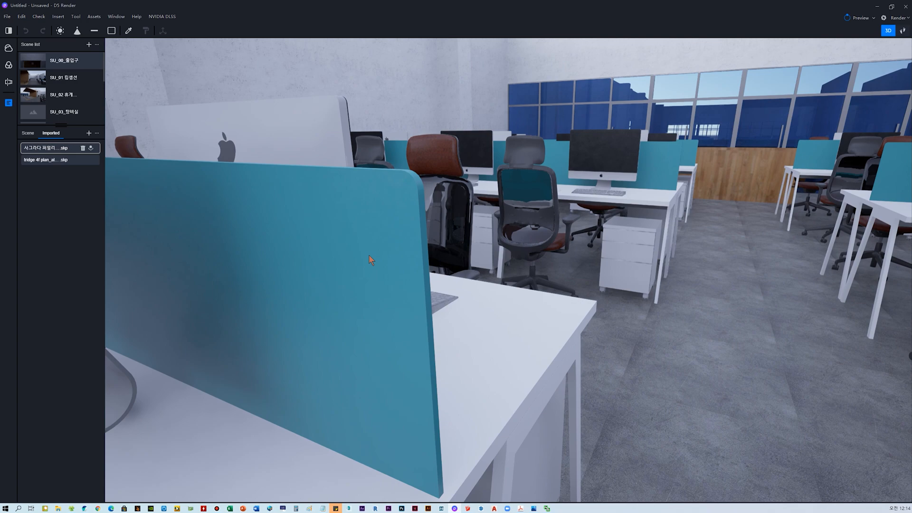
scroll(395, 238, "up", 4)
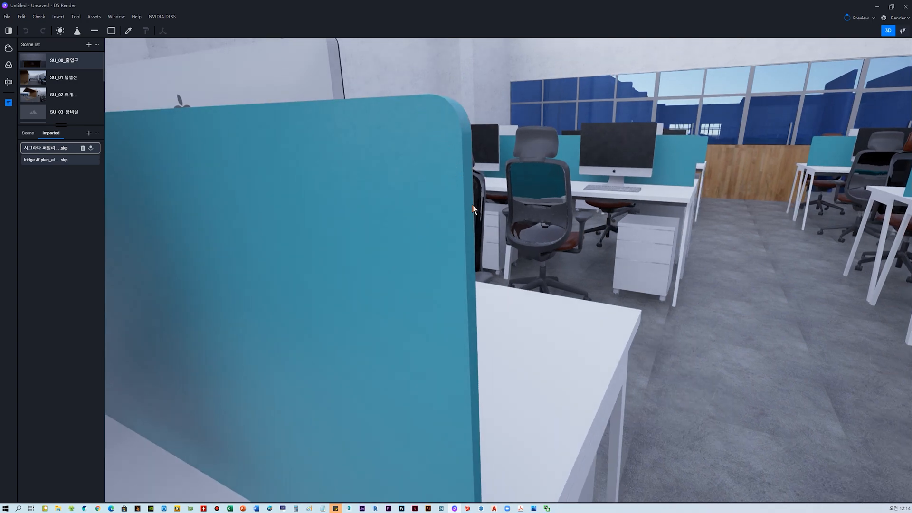
right_click_drag(440, 168, 472, 198)
scroll(430, 164, "up", 4)
scroll(426, 179, "down", 6)
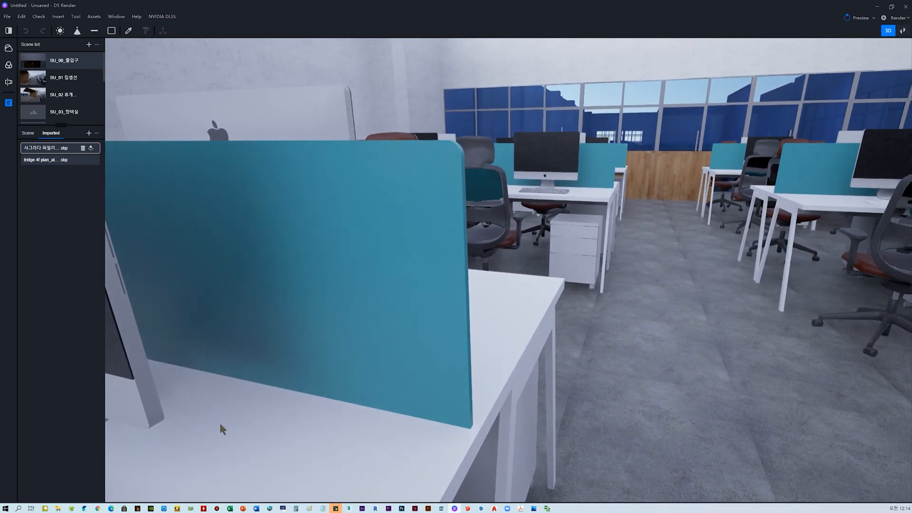
Switch to File Explorer and open the site photo IMG_0206 from the 06_사진 folder
left_click(71, 508)
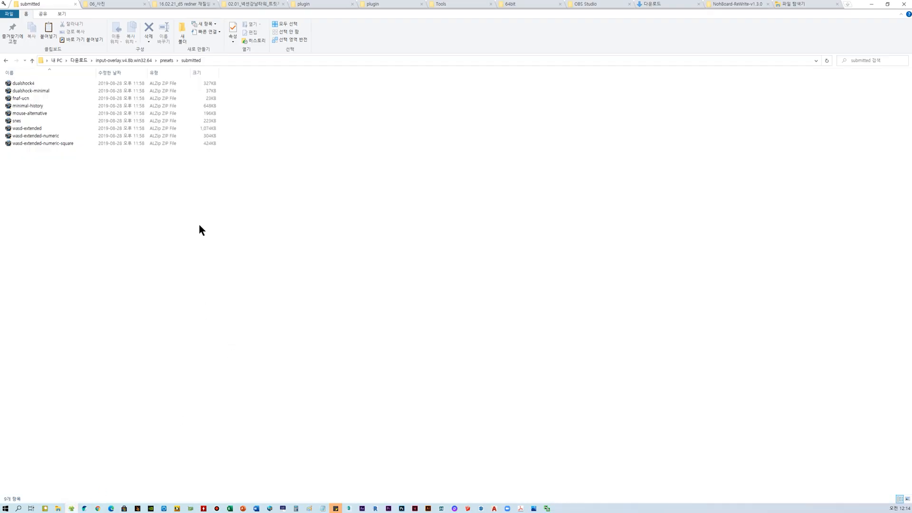
left_click(114, 6)
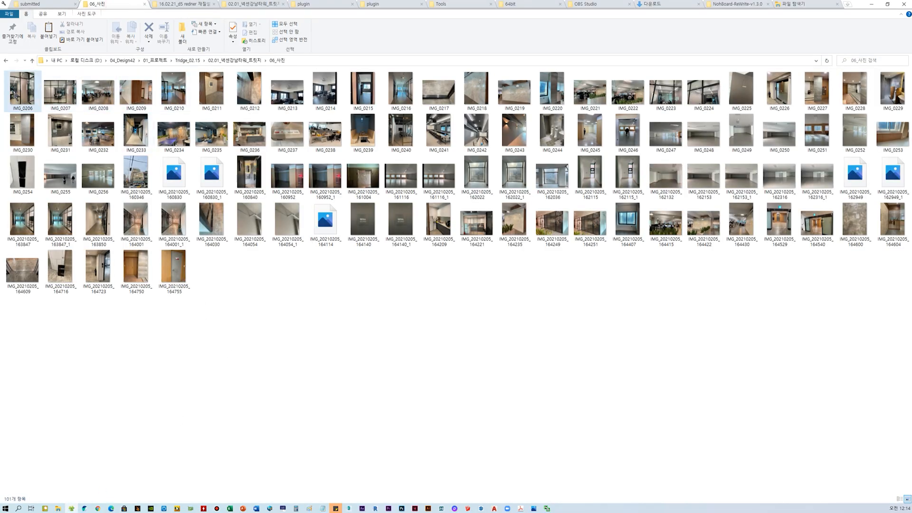
double_click(28, 94)
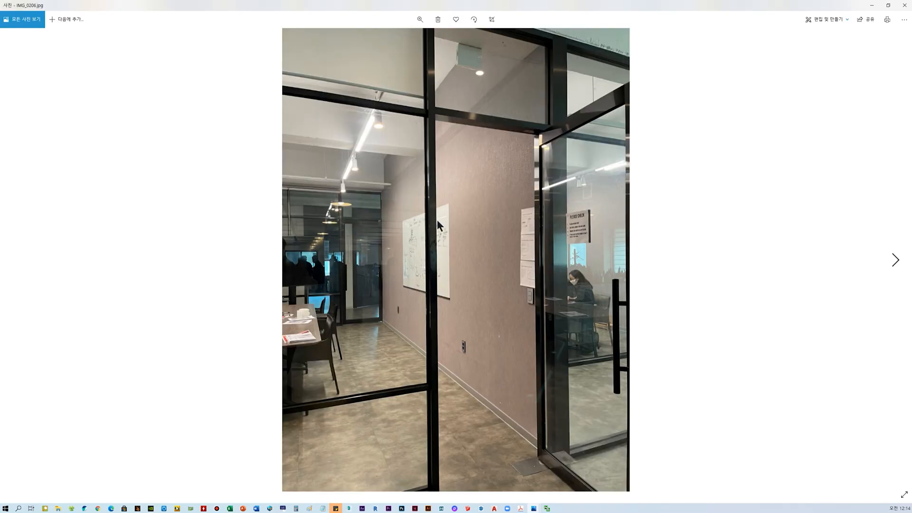
Browse forward through the site photos to the office view with planters, IMG_0222
key("Right")
key("Right")
key("Right")
key("Right")
key("Right")
key("Right")
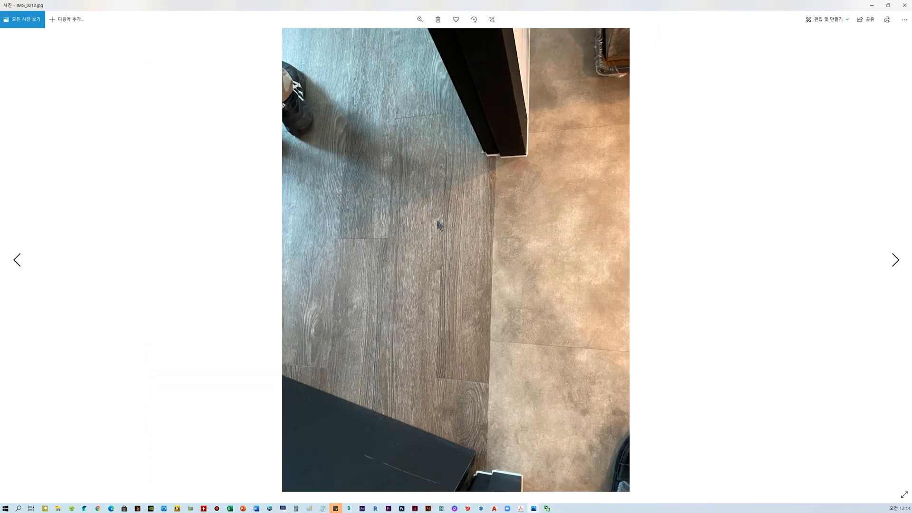
key("Right")
key("Right")
key("Right")
key("Right")
key("Right")
key("Right")
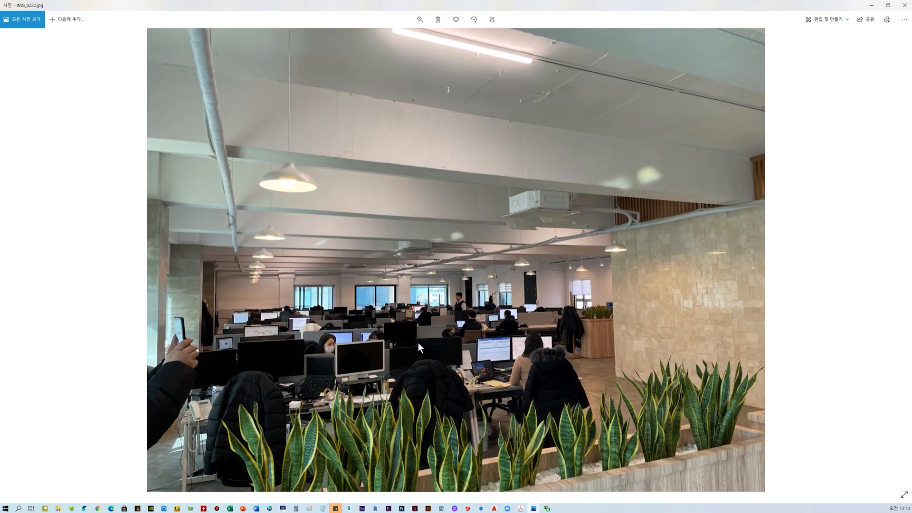
Examine the existing office workstations in photo IMG_0222 up close, and minimize the photo viewer and File Explorer to return to D5 Render
scroll(416, 349, "up", 8)
scroll(446, 201, "down", 8)
scroll(470, 194, "down", 2)
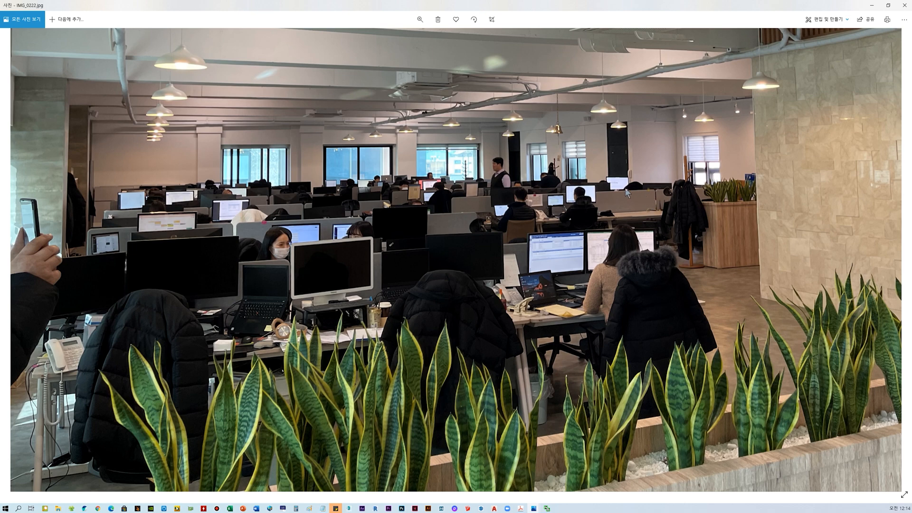
left_click(872, 5)
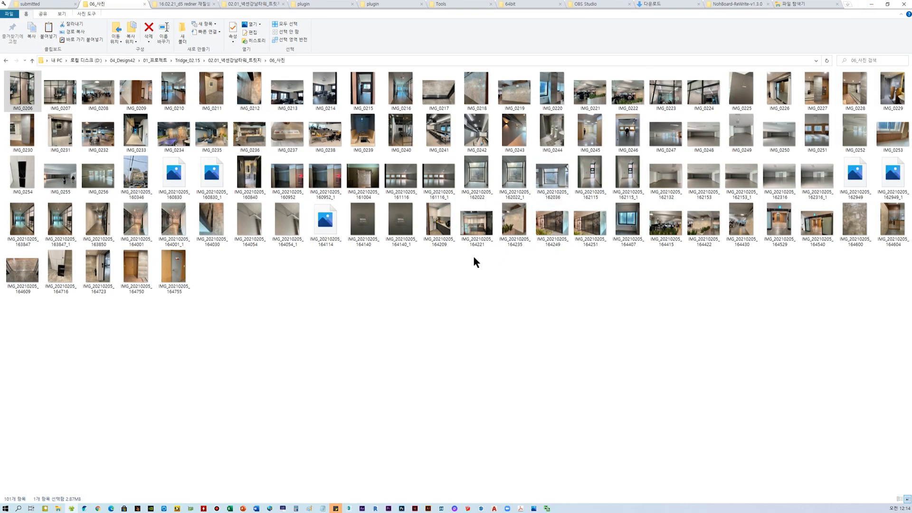
left_click(874, 4)
Pick the material of the teal desk partitions with the Material Picker to open its material settings
middle_click_drag(380, 222, 494, 142)
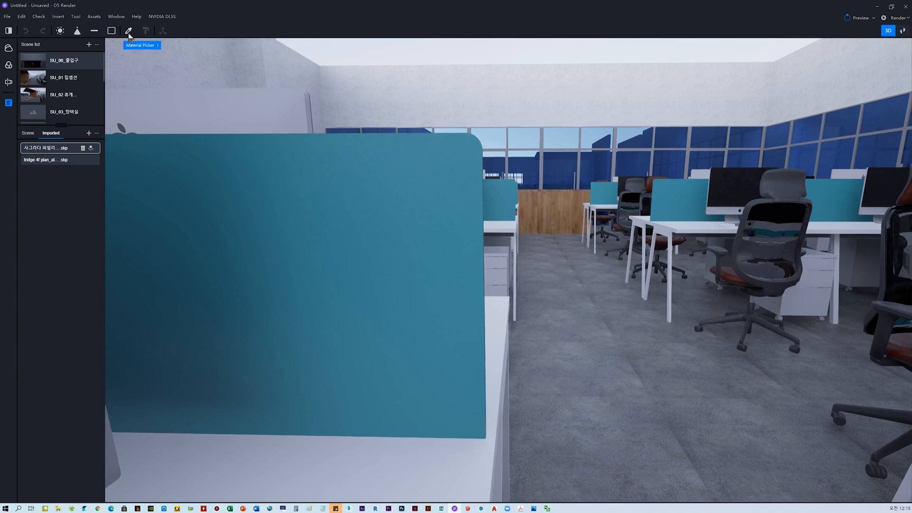
left_click(129, 31)
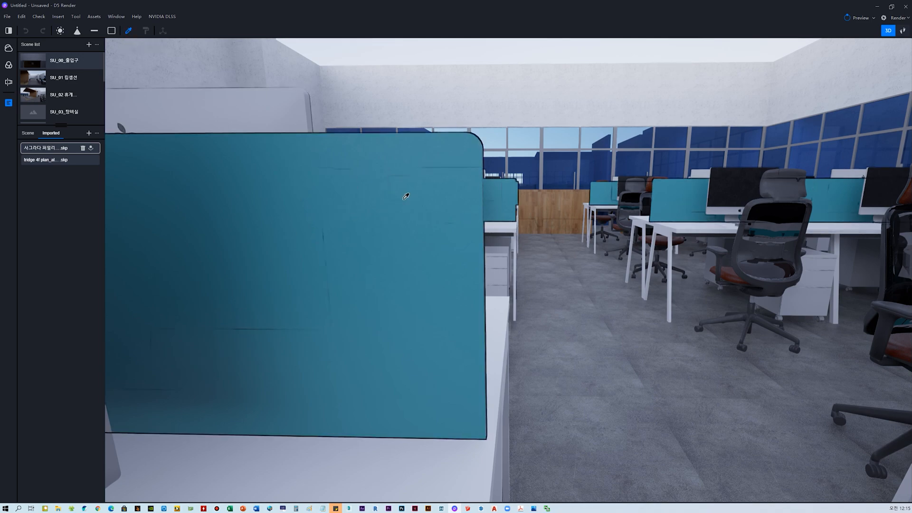
right_click_drag(453, 195, 393, 196)
middle_click_drag(393, 196, 449, 203)
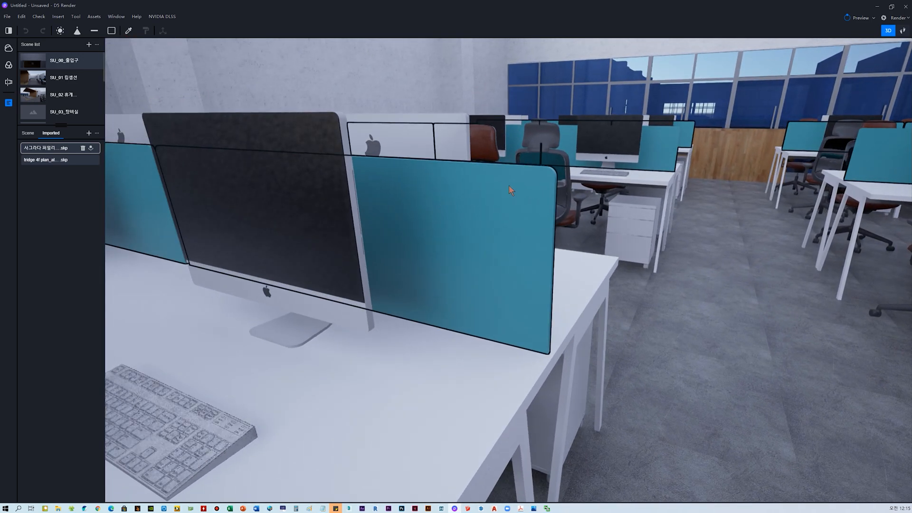
right_click_drag(515, 192, 152, 61)
left_click(128, 30)
right_click_drag(516, 198, 500, 167)
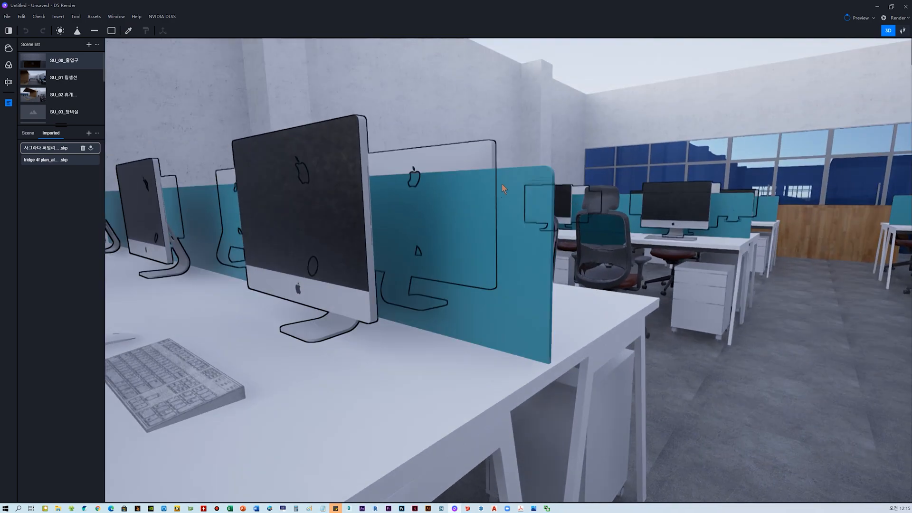
scroll(510, 203, "up", 2)
right_click_drag(512, 209, 617, 179)
scroll(570, 261, "down", 3)
scroll(478, 228, "up", 4)
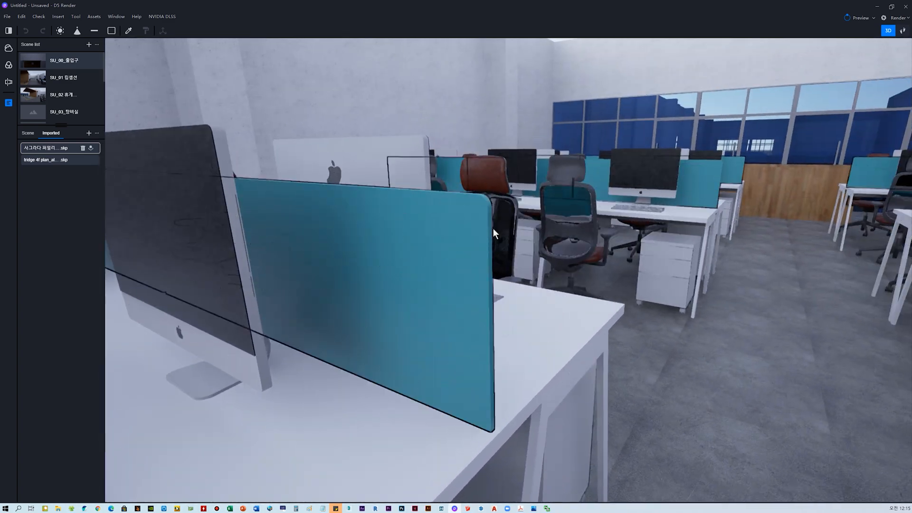
scroll(493, 232, "down", 3)
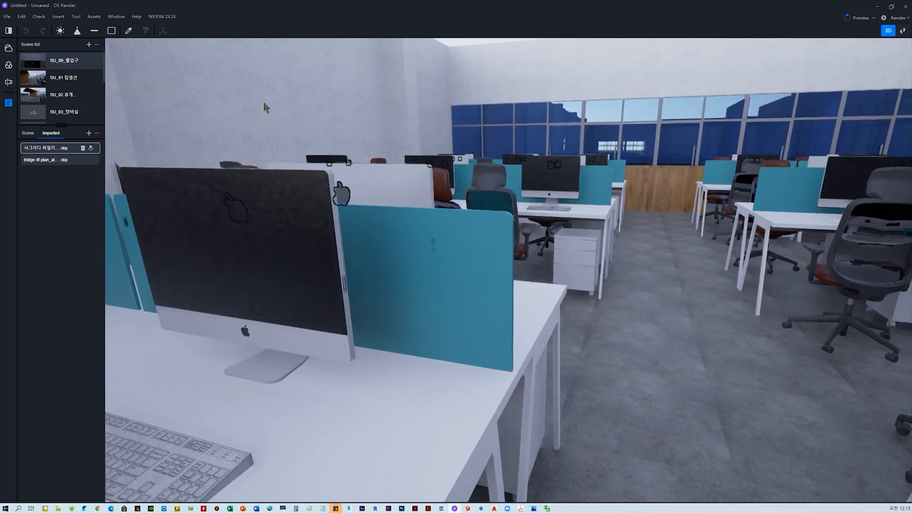
right_click_drag(536, 267, 442, 201)
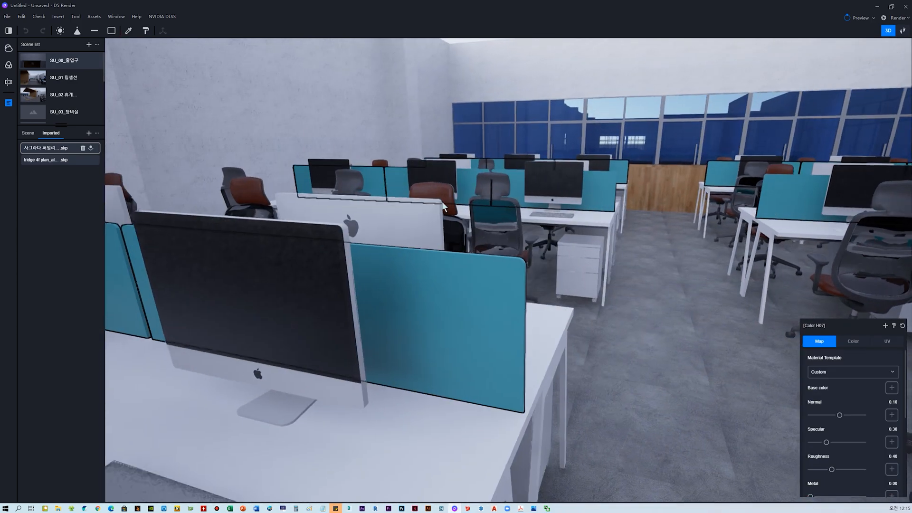
Open the asset library's online Fabric materials and browse them for the desk partitions
left_click(116, 17)
left_click(99, 16)
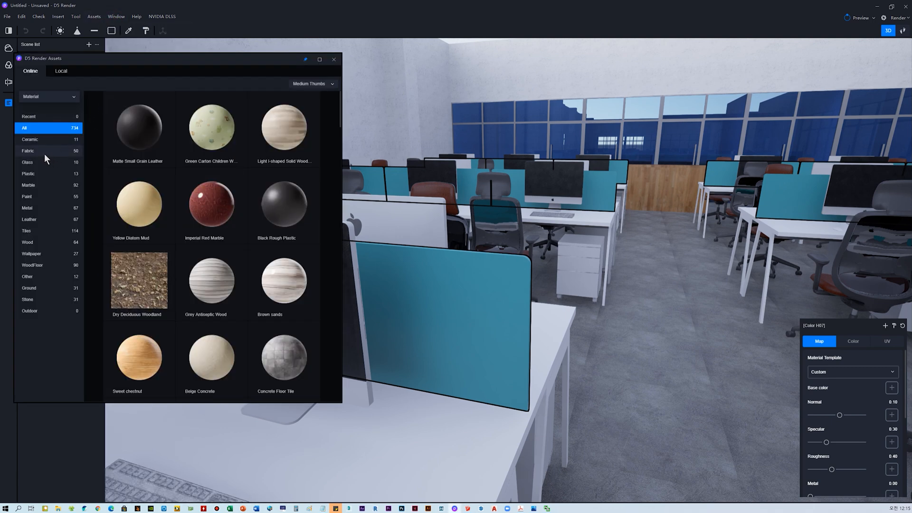
left_click(30, 151)
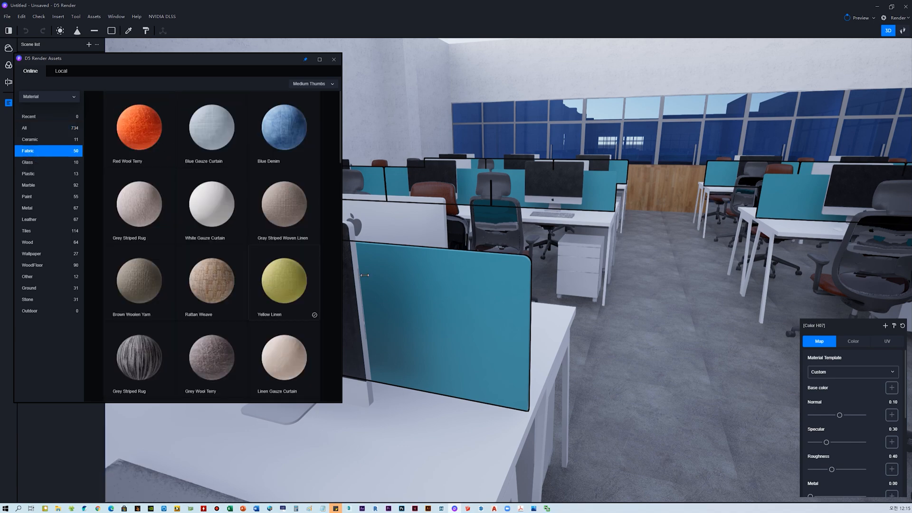
right_click_drag(494, 269, 462, 261)
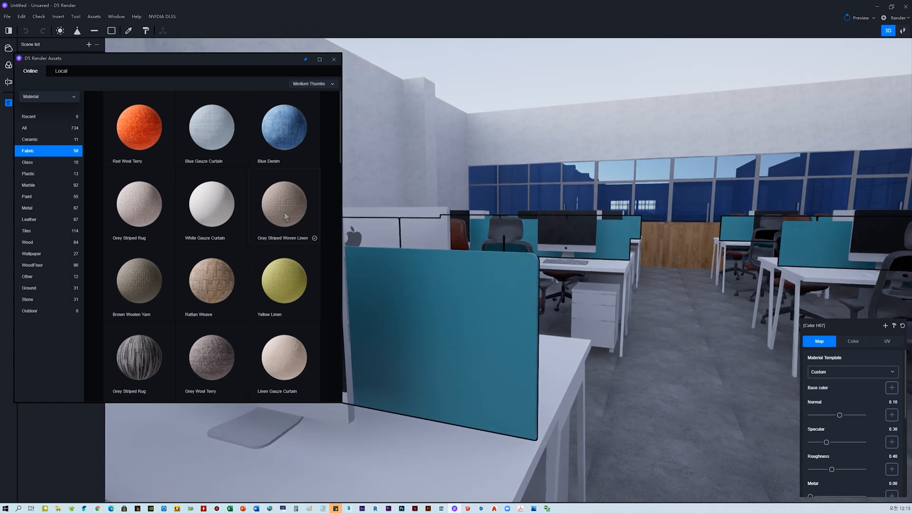
scroll(295, 193, "down", 3)
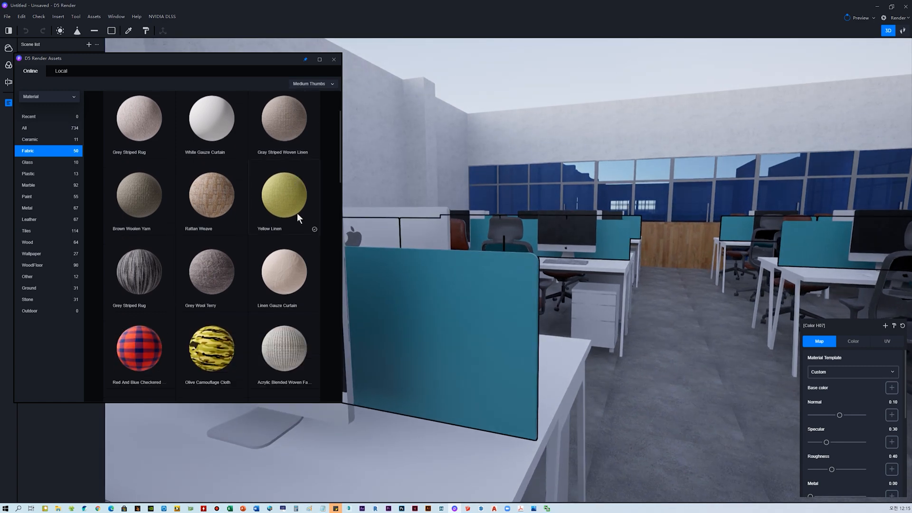
scroll(256, 319, "down", 4)
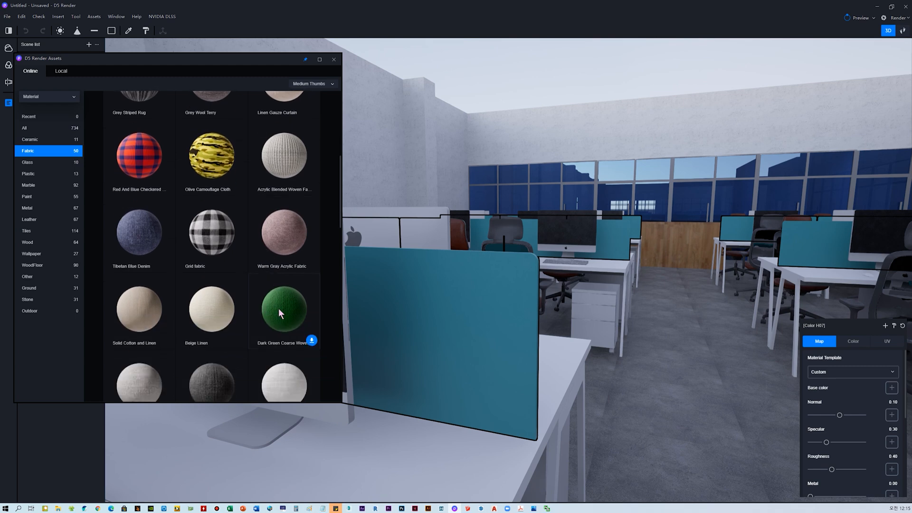
scroll(276, 306, "down", 2)
scroll(223, 225, "up", 4)
Try the small and large thumbnail sizes in the Fabric material library and return to medium thumbnails
left_click(309, 84)
left_click(310, 92)
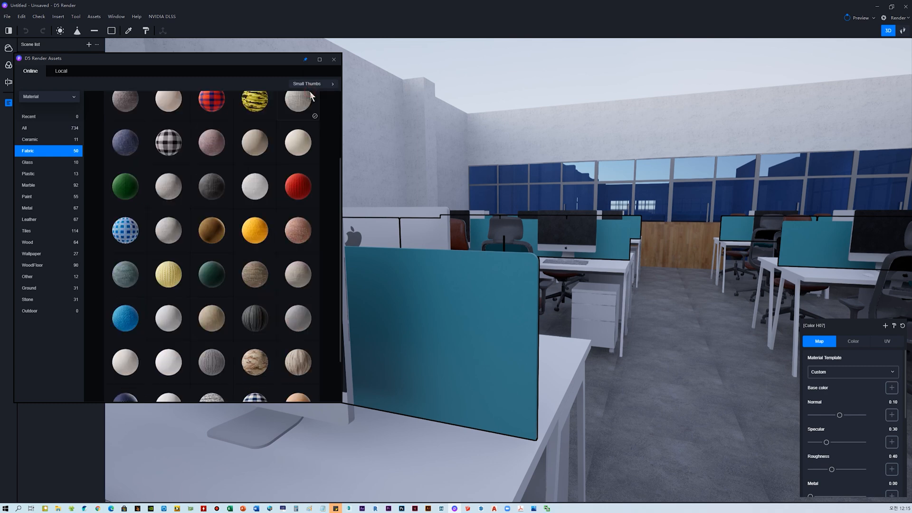
left_click(303, 85)
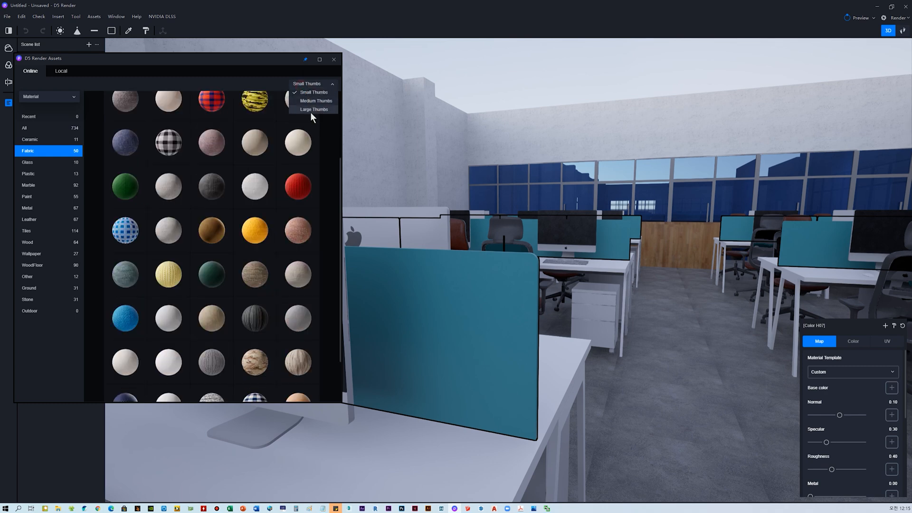
left_click(311, 109)
left_click(310, 84)
left_click(315, 100)
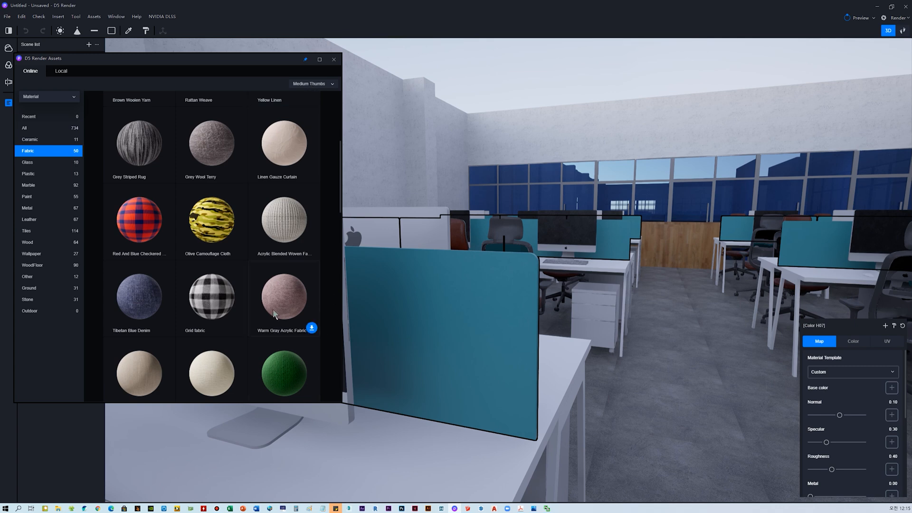
Browse the Fabric materials and apply Tibetan Blue Denim to the teal desk partitions
scroll(274, 307, "down", 4)
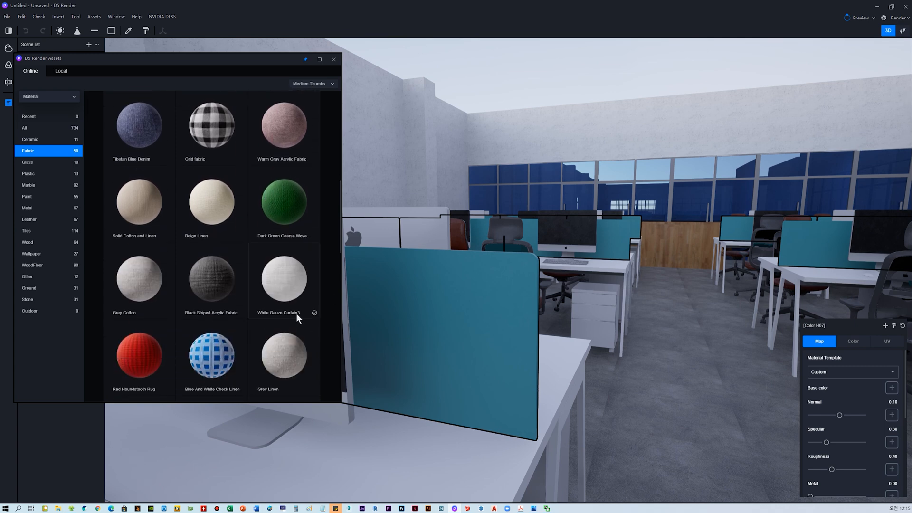
scroll(296, 313, "down", 1)
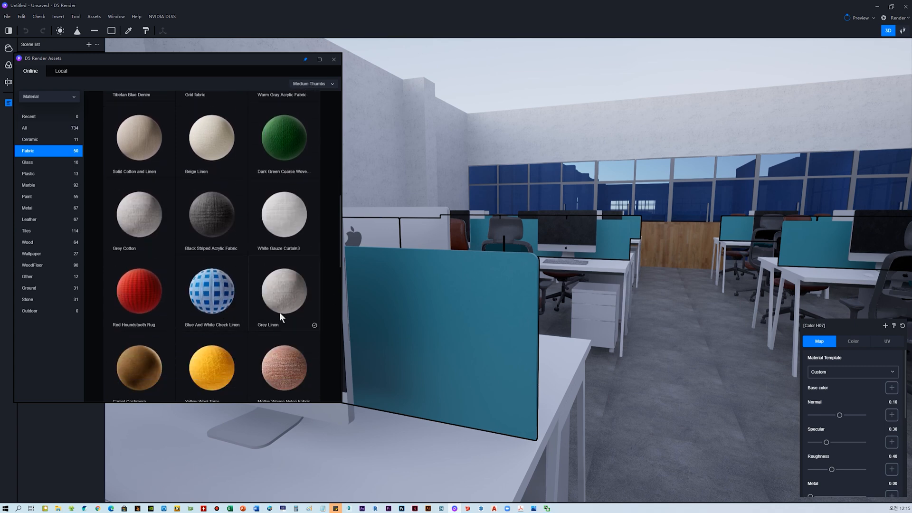
scroll(285, 218, "up", 1)
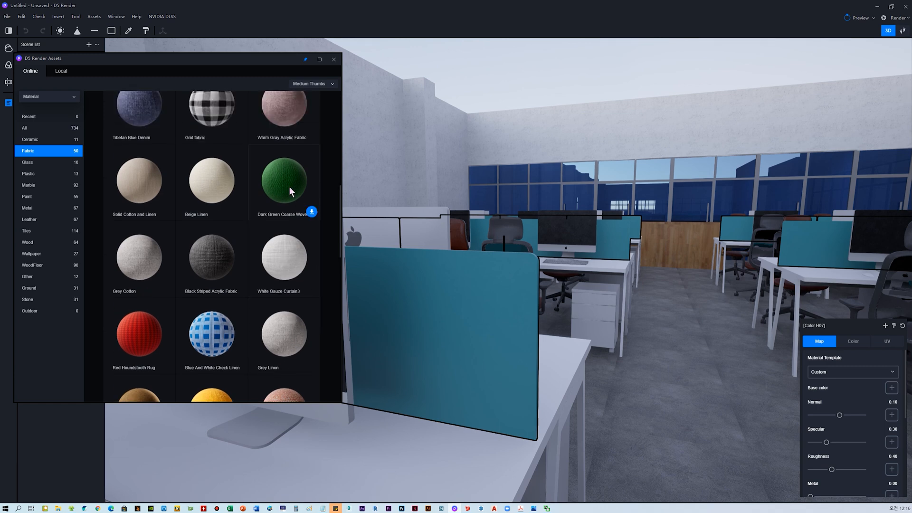
scroll(156, 171, "up", 1)
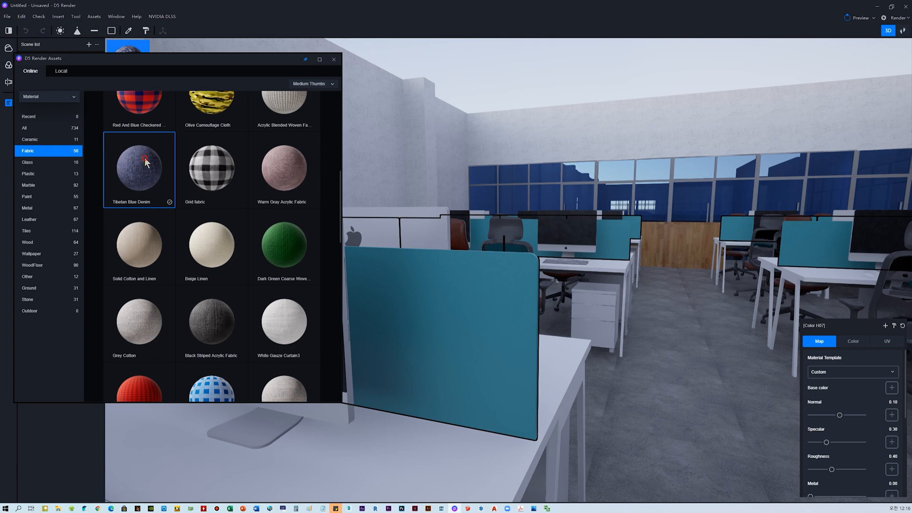
left_click_drag(146, 185, 480, 297)
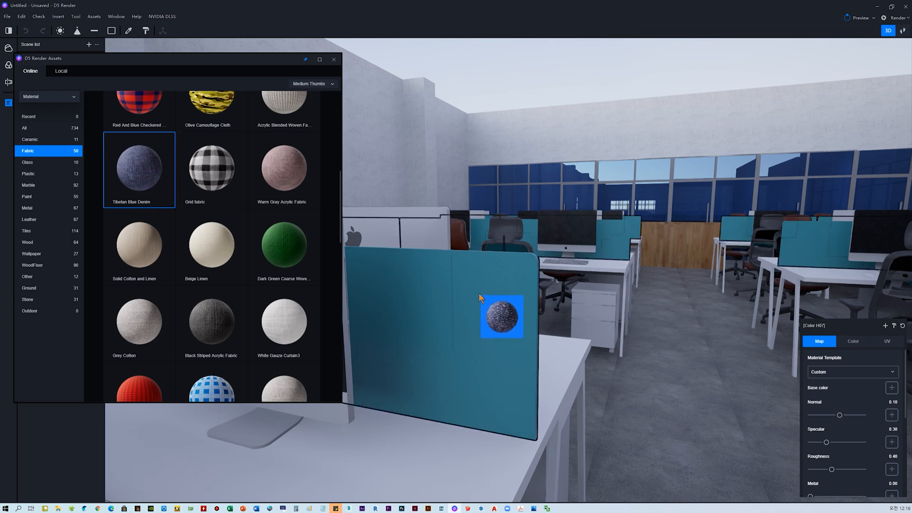
left_click(528, 305)
Examine the denim weave on the desk partitions up close and from several angles
scroll(504, 321, "up", 4)
middle_click_drag(515, 312, 522, 274)
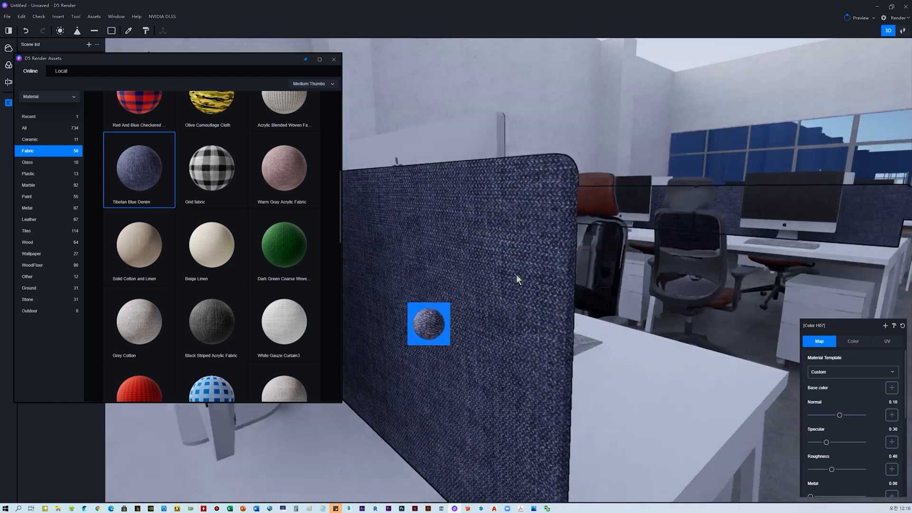
scroll(538, 257, "up", 5)
scroll(546, 259, "down", 8)
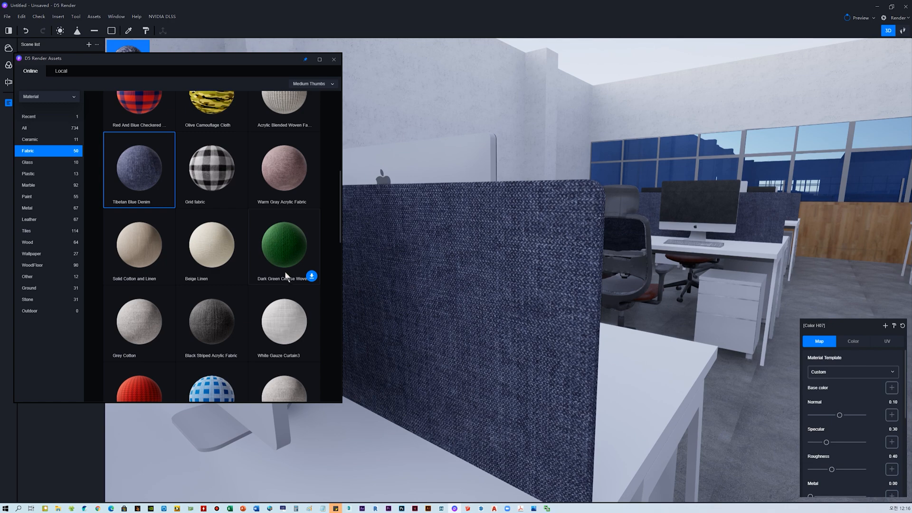
scroll(284, 288, "down", 2)
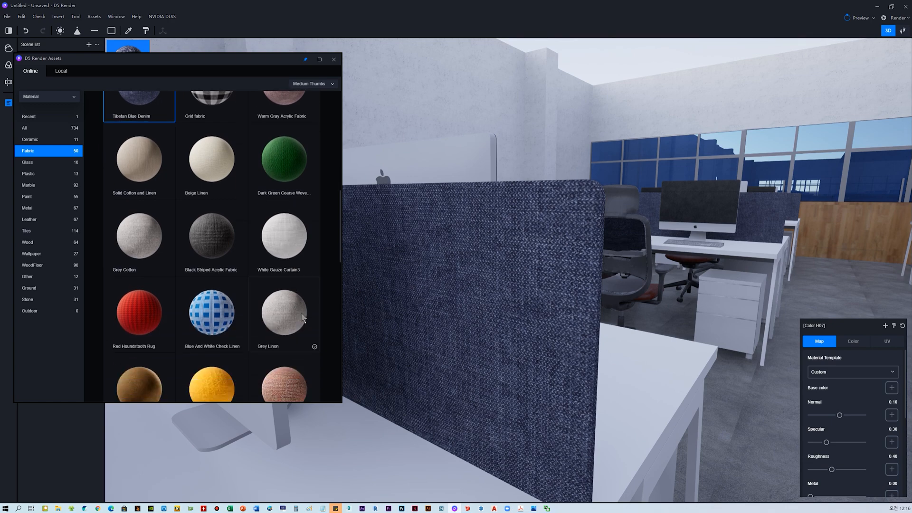
middle_click_drag(551, 257, 596, 215)
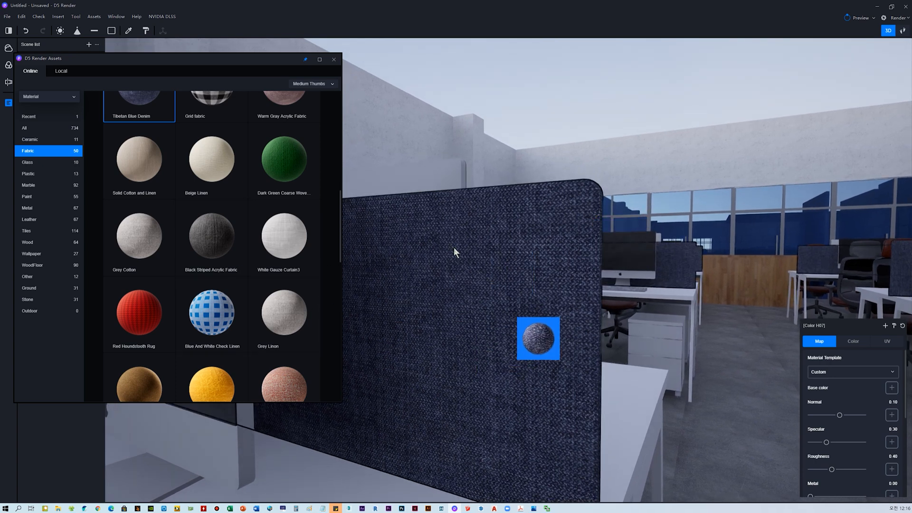
middle_click_drag(500, 293, 556, 322)
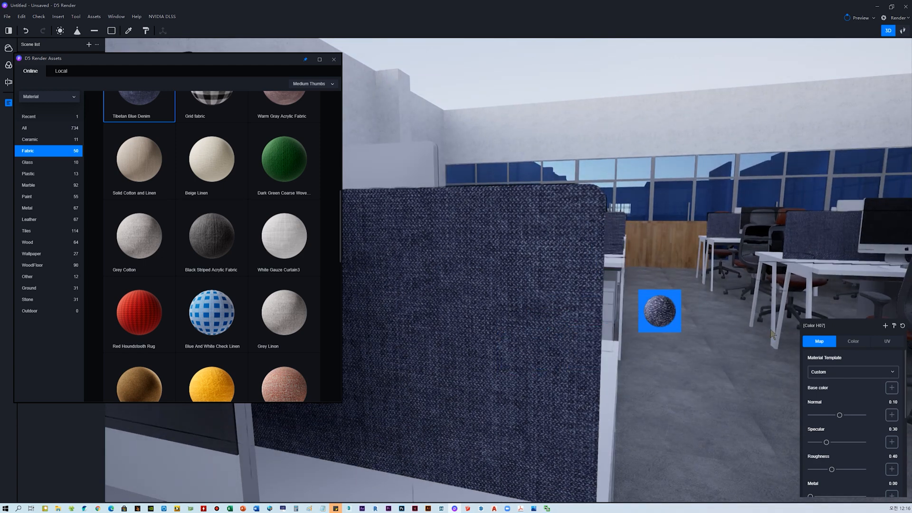
middle_click_drag(558, 309, 538, 308)
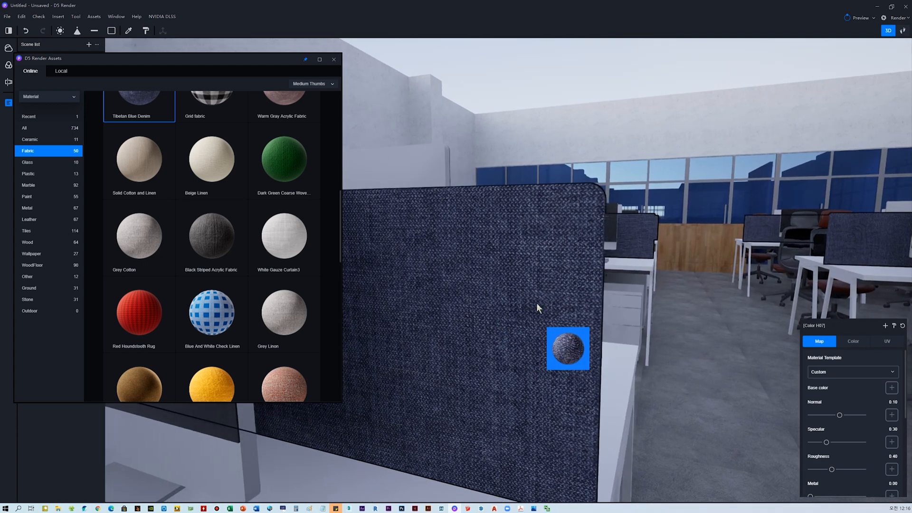
middle_click_drag(584, 280, 612, 281)
scroll(588, 244, "up", 2)
scroll(588, 244, "down", 2)
middle_click_drag(577, 257, 590, 275)
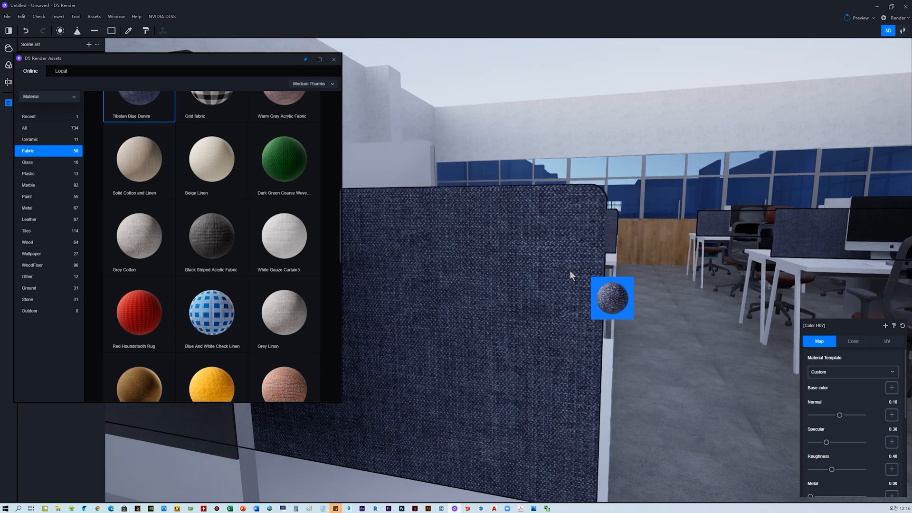
middle_click_drag(565, 282, 551, 255)
Replace the denim on the desk partitions with the Grey Linen fabric and inspect it near and far
left_click_drag(290, 323, 558, 297)
scroll(558, 295, "up", 5)
scroll(559, 288, "down", 8)
left_click_drag(596, 306, 299, 291)
scroll(299, 291, "down", 1)
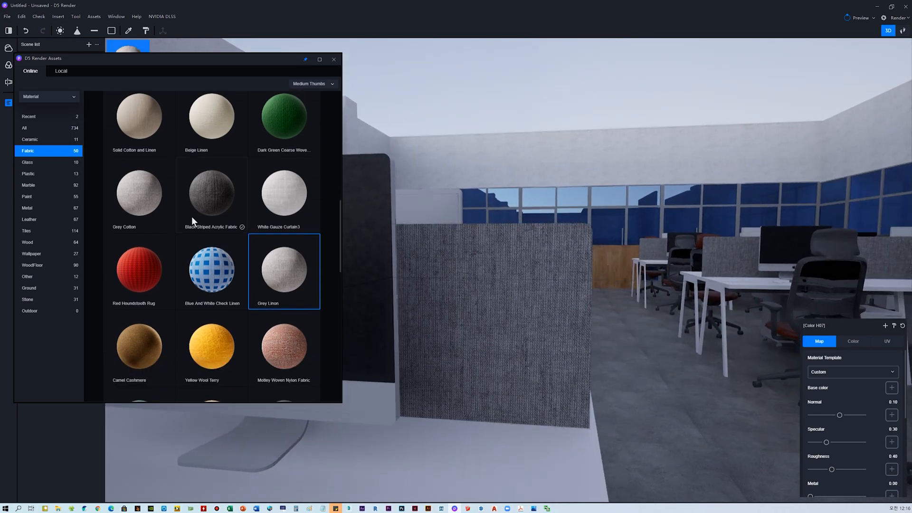
Apply the Grey Cotton fabric to the desk partitions to compare its weave
left_click_drag(135, 191, 582, 300)
scroll(588, 300, "up", 3)
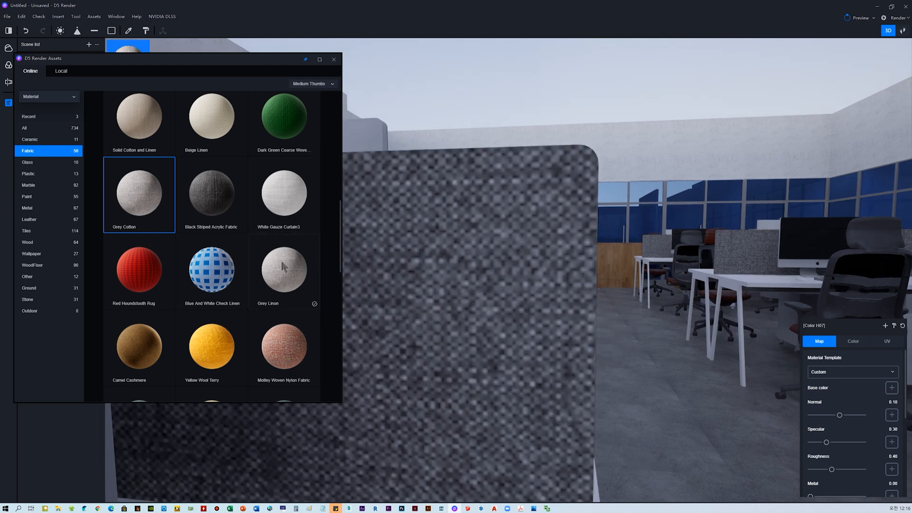
scroll(285, 271, "down", 2)
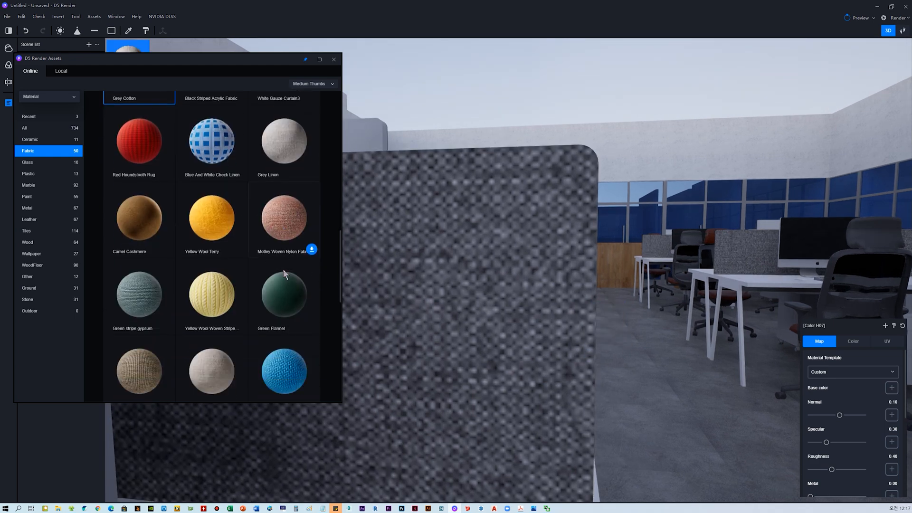
Change the desk partitions back to the Grey Linen fabric
scroll(285, 238, "up", 1)
left_click_drag(292, 203, 109, 42)
scroll(533, 343, "down", 2)
scroll(524, 311, "up", 3)
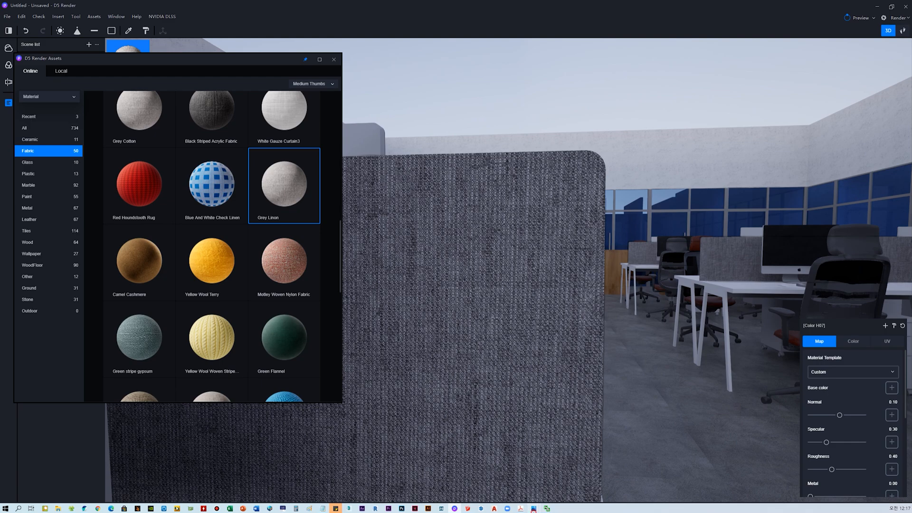
Switch to the site photo IMG_0222, examine the real desk partitions up close, and minimize the photo viewer
left_click(533, 508)
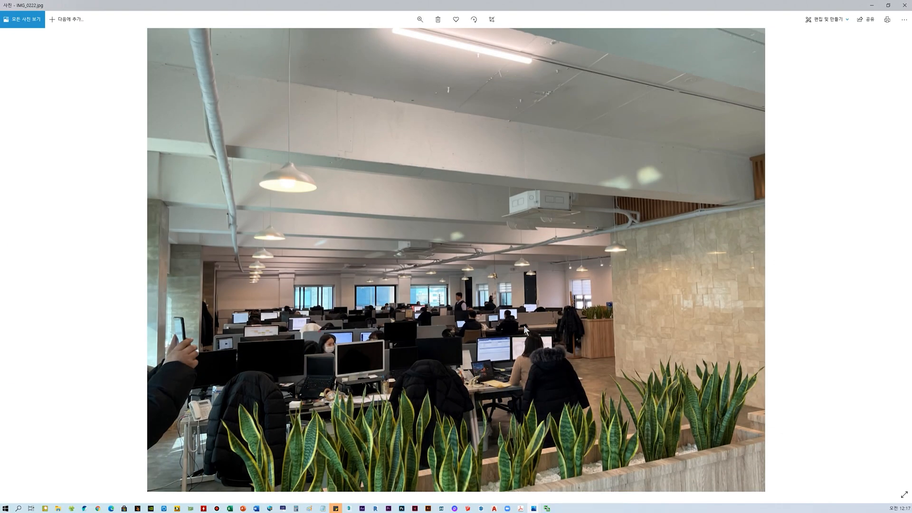
scroll(432, 328, "up", 5)
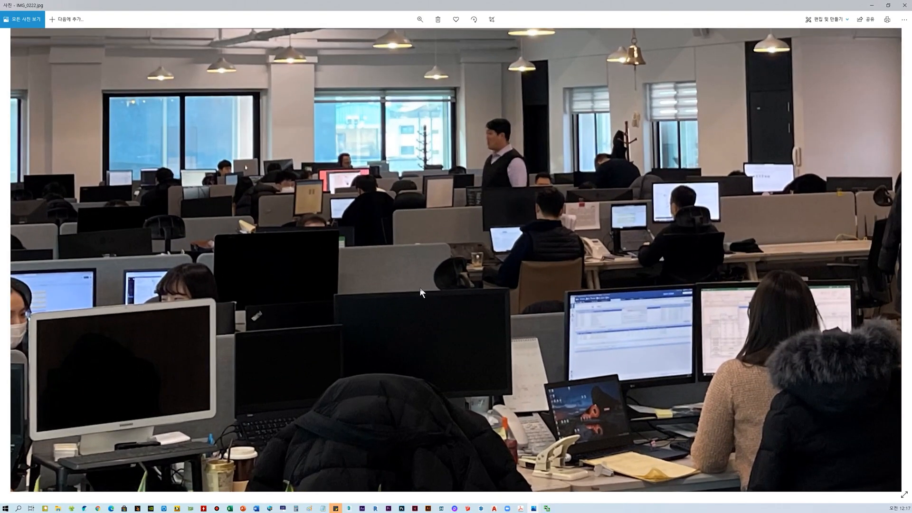
scroll(412, 276, "up", 3)
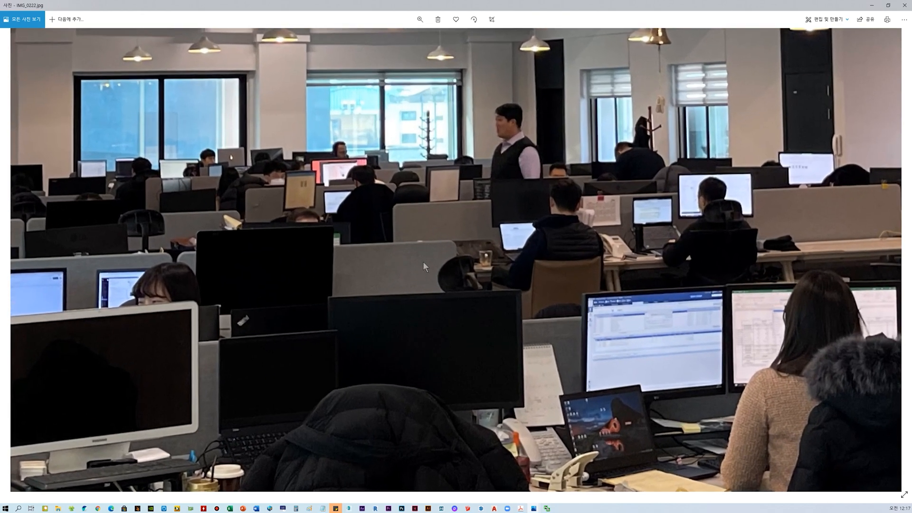
left_click(871, 5)
Reapply Grey Linen to the desk partition and try shifting the hue of the previously picked Color H07 material to 205
left_click_drag(284, 185, 560, 292)
scroll(558, 290, "up", 3)
right_click_drag(557, 289, 594, 292)
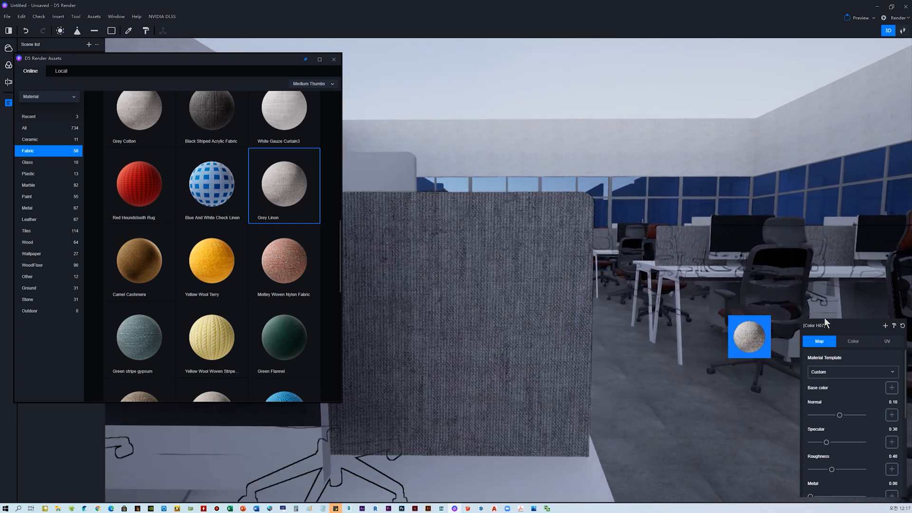
left_click(852, 342)
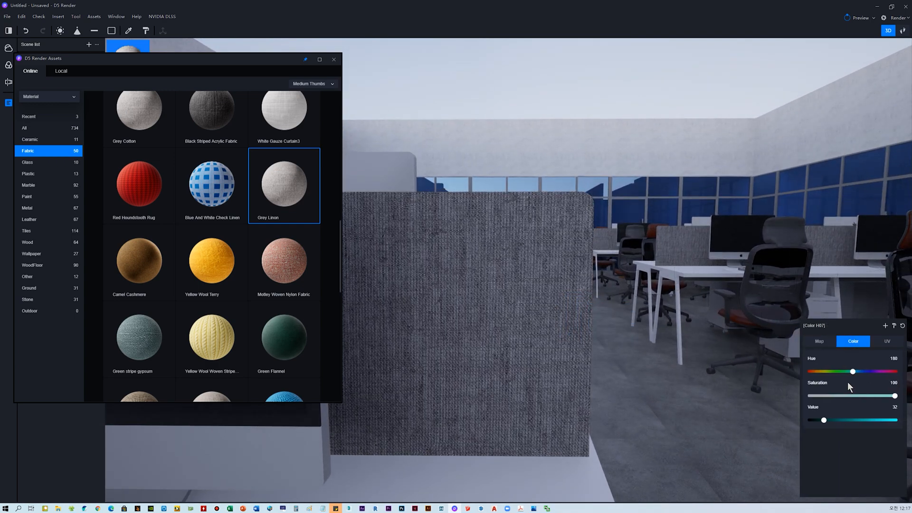
left_click_drag(853, 372, 858, 373)
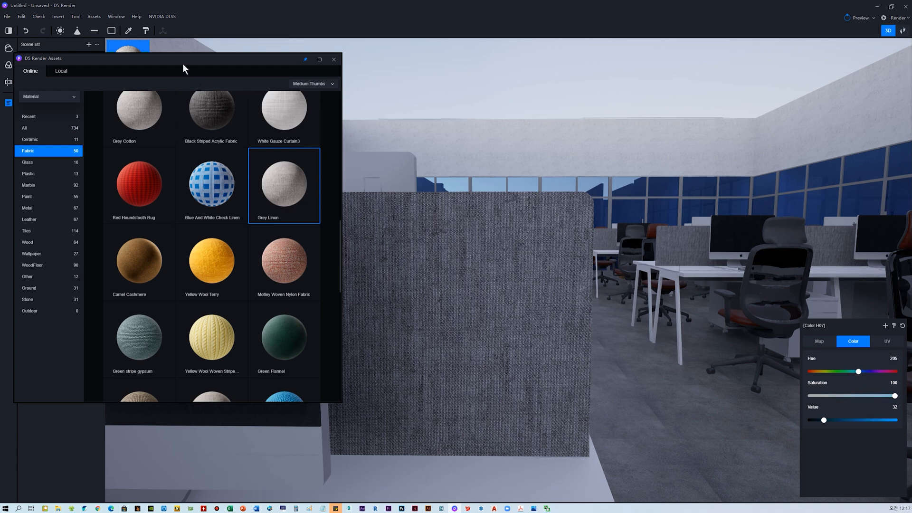
Pick the desk partitions' Grey Linen material with the Material Picker to open its color settings
left_click(129, 31)
left_click(538, 267)
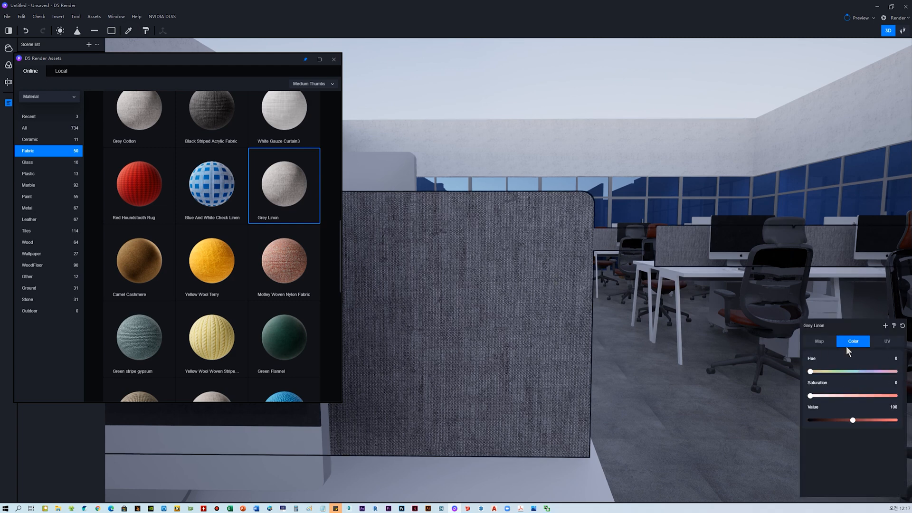
left_click(130, 33)
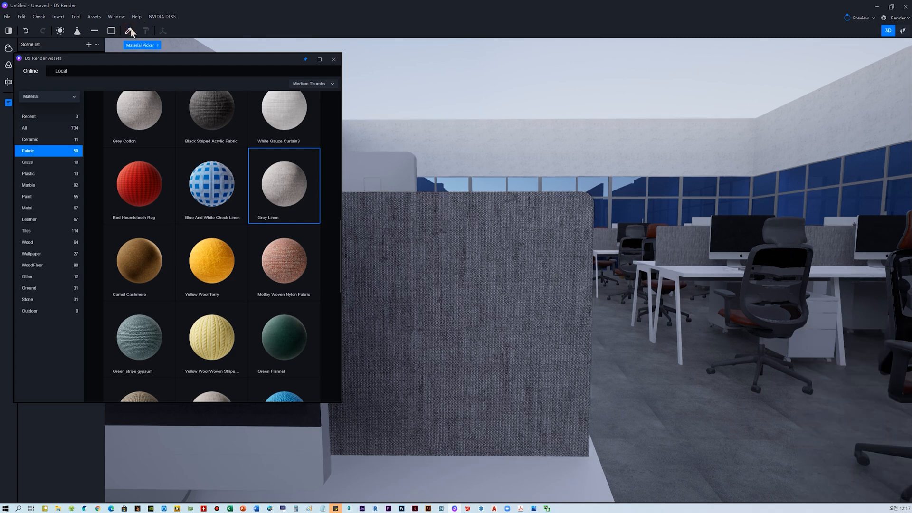
left_click(562, 271)
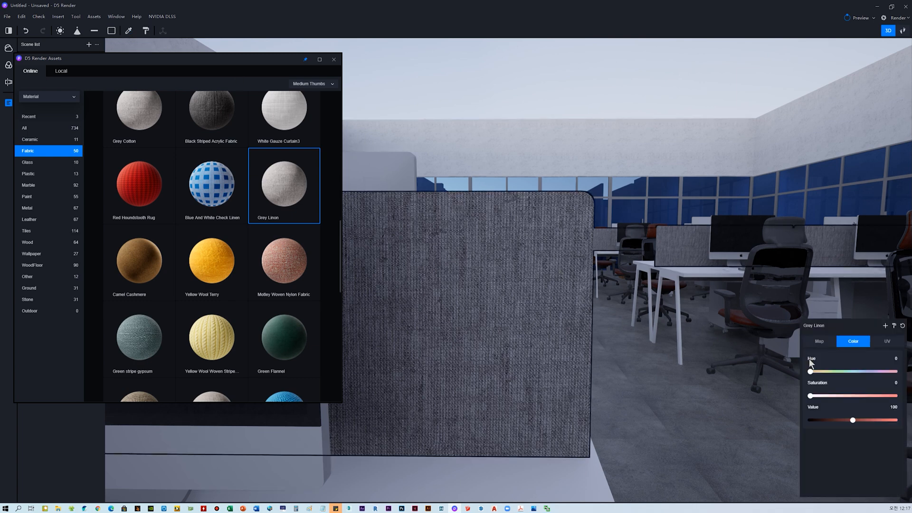
Tint the Grey Linen material blue by setting its hue to 197, saturation to 48 and value to 185
left_click_drag(810, 371, 843, 371)
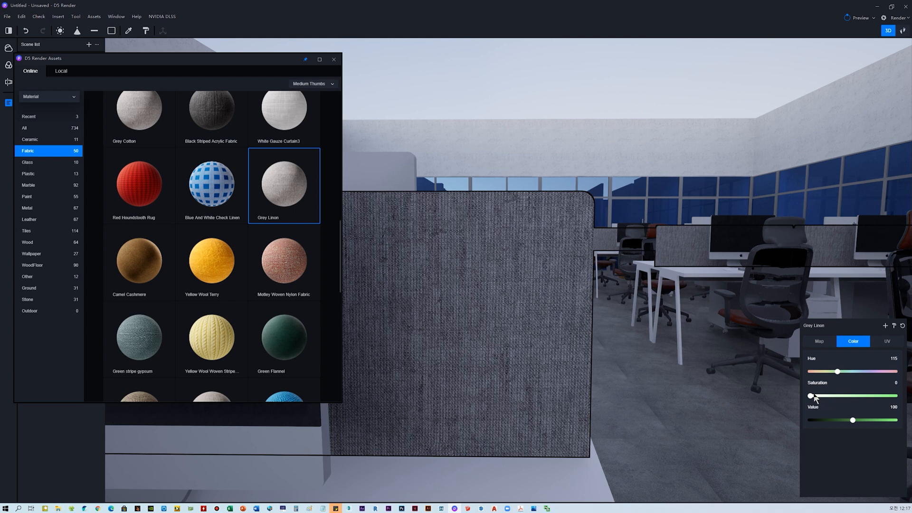
left_click_drag(834, 395, 898, 403)
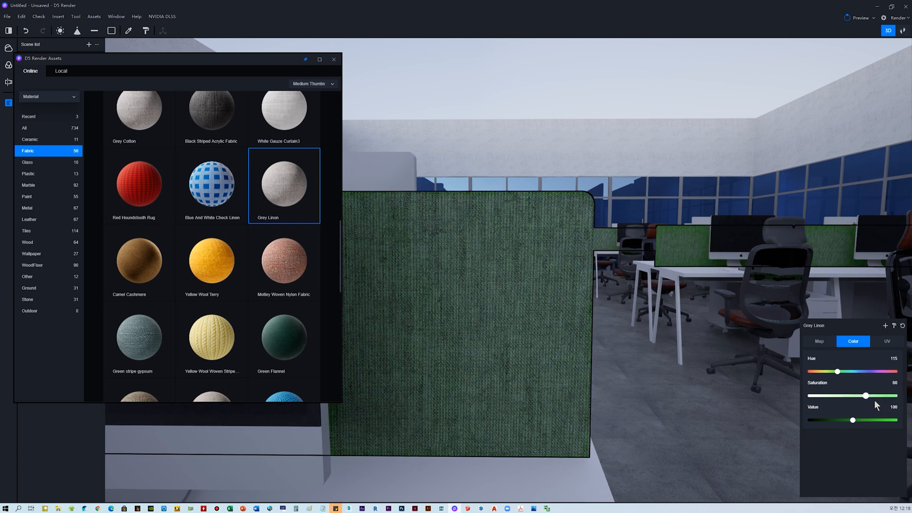
left_click_drag(861, 400, 857, 371)
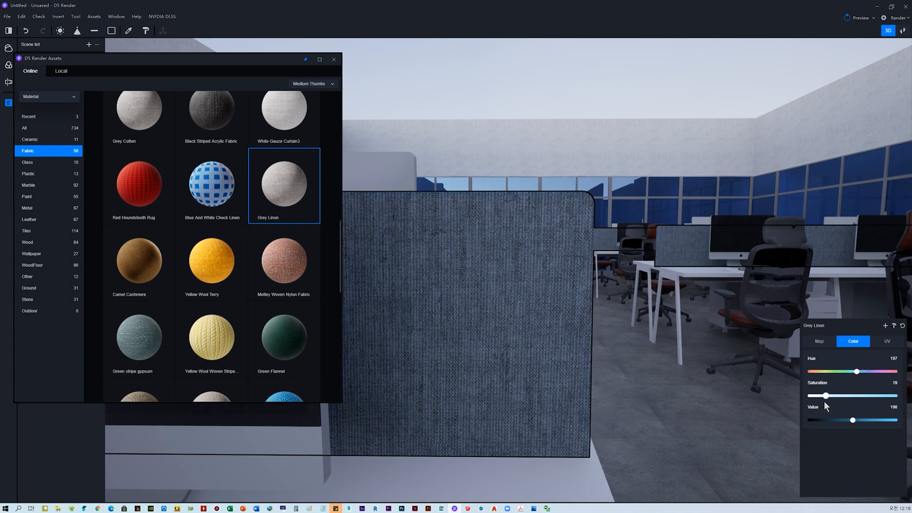
left_click_drag(844, 399, 852, 396)
mouse_move(853, 420)
left_mouse_down()
mouse_move(810, 420)
mouse_move(901, 418)
mouse_move(807, 424)
mouse_move(895, 421)
mouse_move(864, 421)
left_mouse_up()
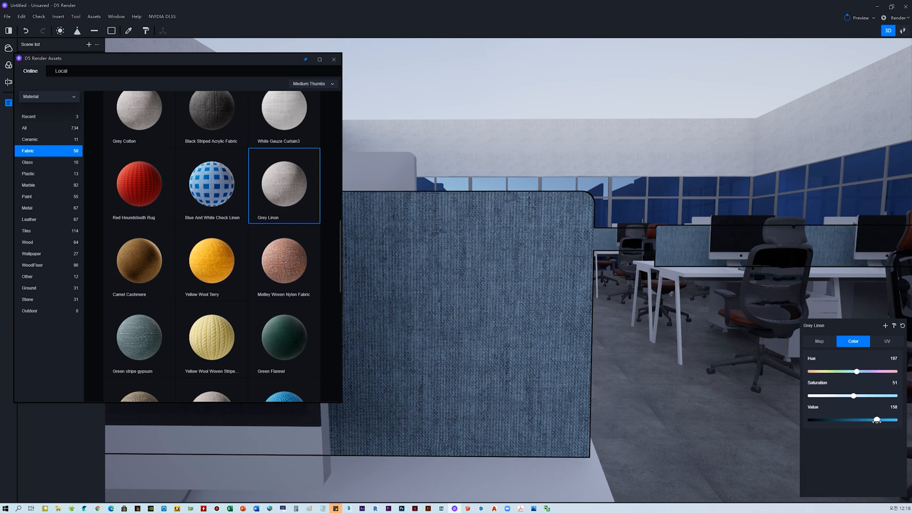
left_click_drag(860, 395, 890, 420)
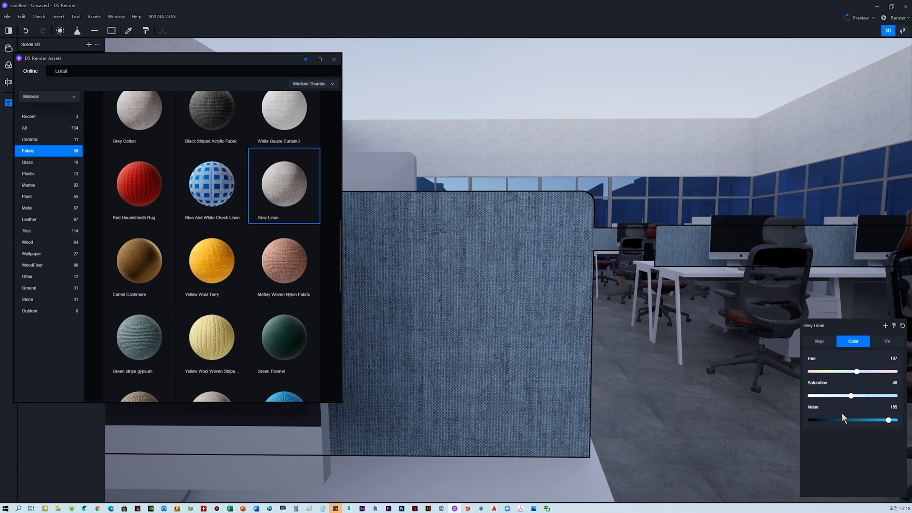
Reduce the Grey Linen material's color value to 113 and check the partitions from farther back
scroll(573, 265, "down", 4)
middle_click_drag(547, 284, 627, 297)
scroll(553, 274, "up", 4)
left_click_drag(882, 420, 875, 420)
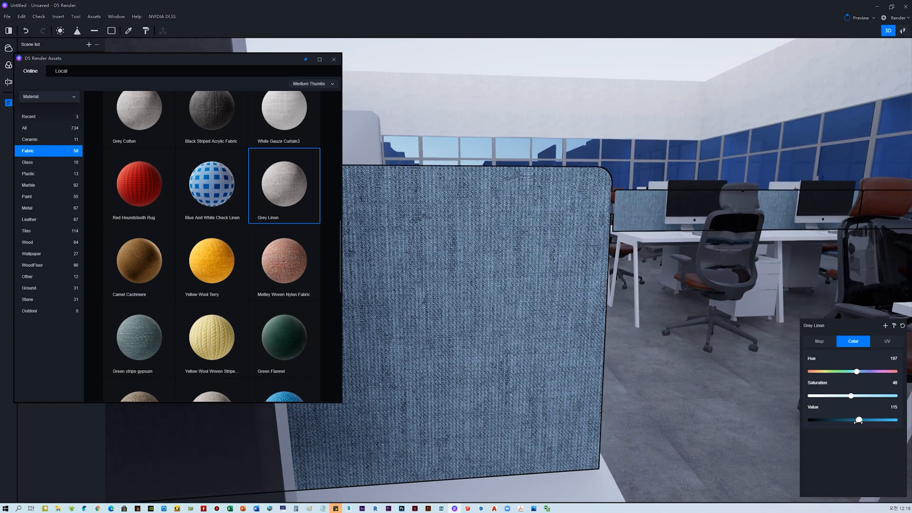
scroll(656, 328, "down", 6)
scroll(535, 267, "up", 3)
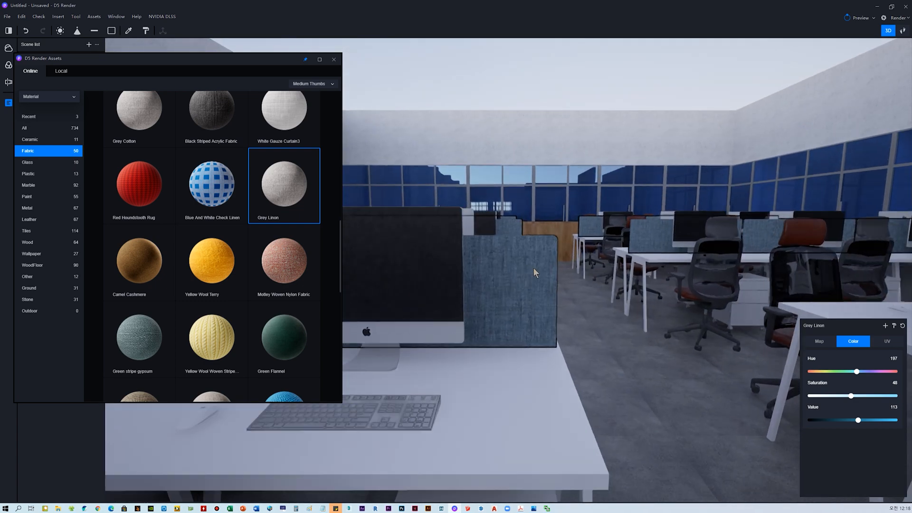
Adjust the desk partitions' Grey Linen tint to hue 195 and value 102, then close the asset library
scroll(537, 269, "up", 4)
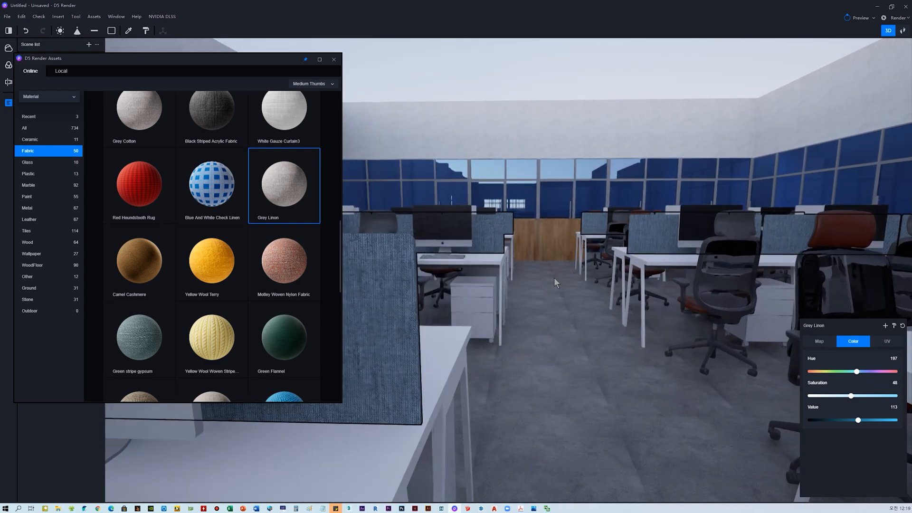
scroll(551, 280, "down", 4)
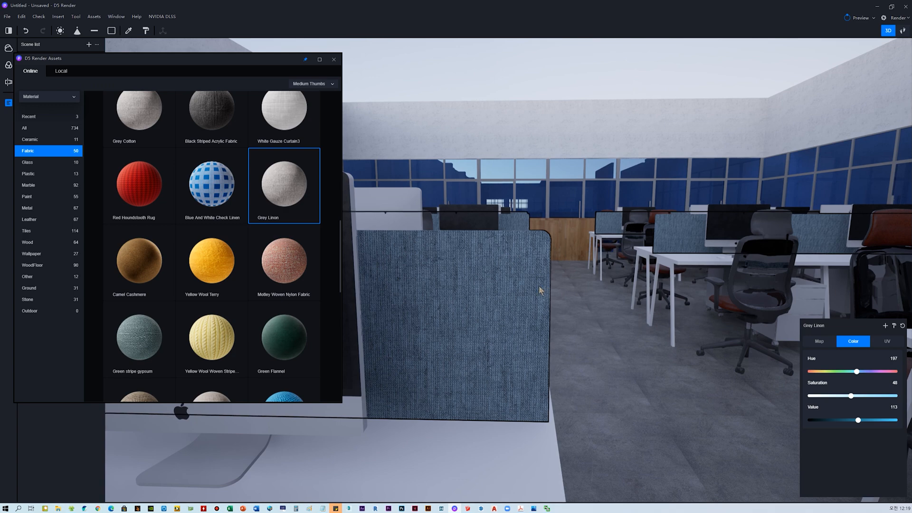
scroll(539, 285, "up", 4)
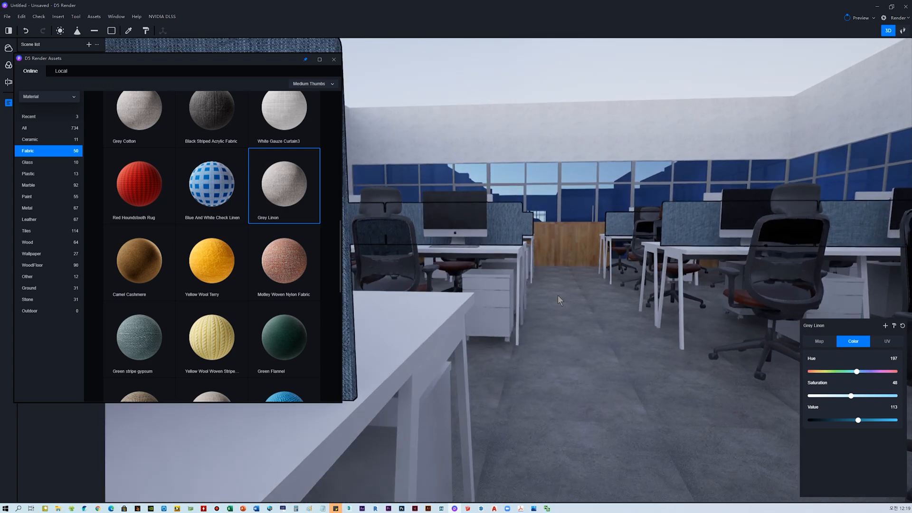
scroll(557, 294, "down", 4)
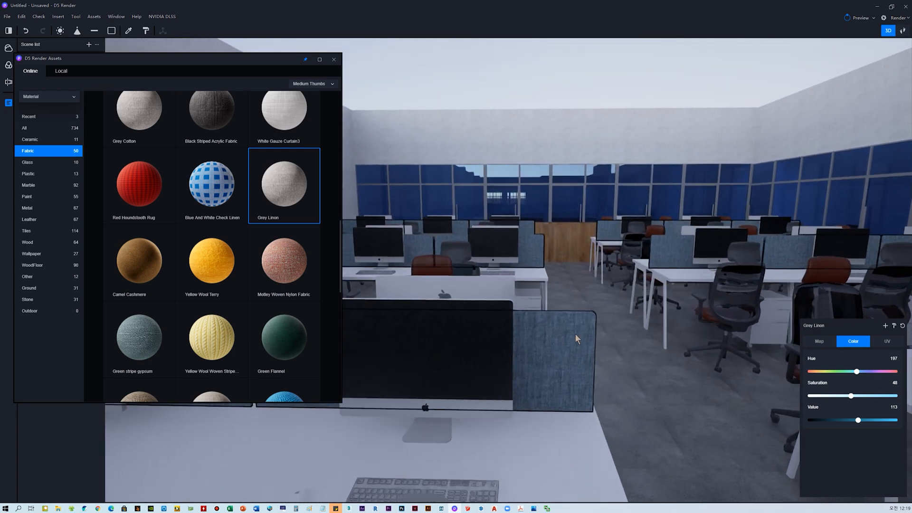
scroll(570, 342, "up", 4)
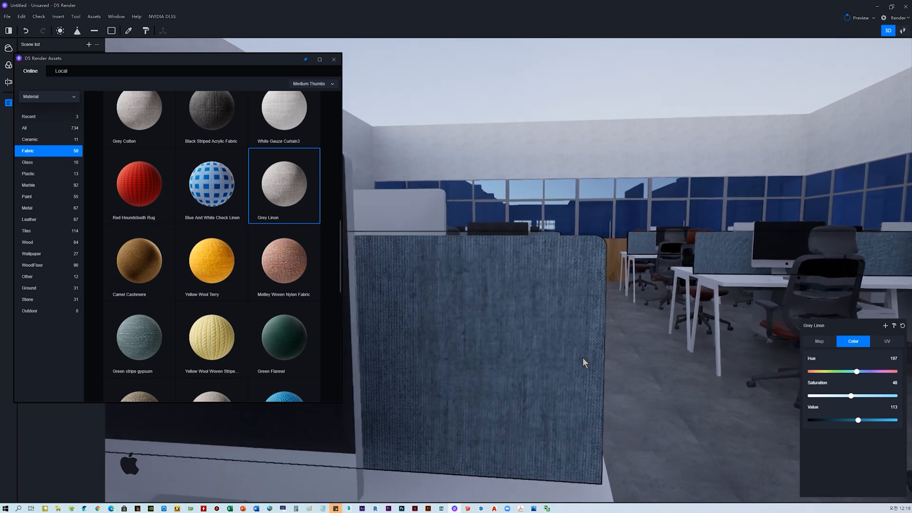
scroll(584, 356, "down", 3)
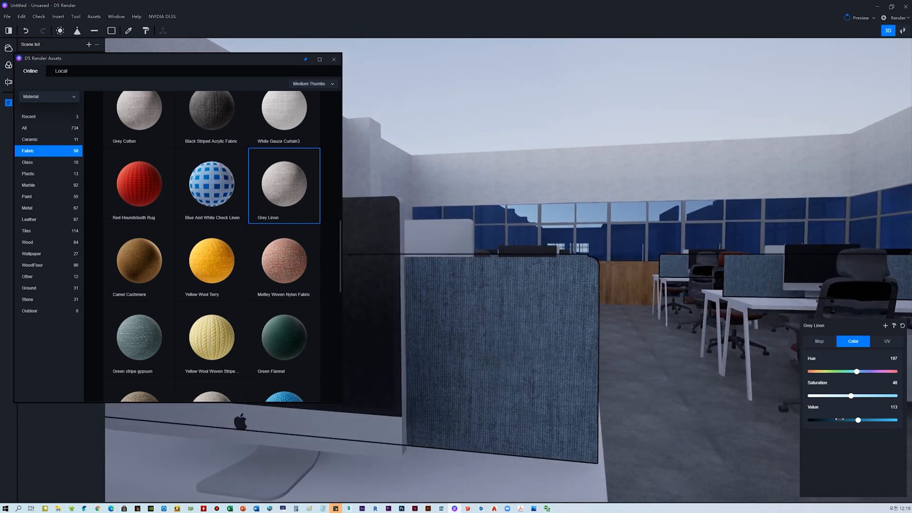
left_click_drag(856, 370, 860, 371)
left_click(336, 60)
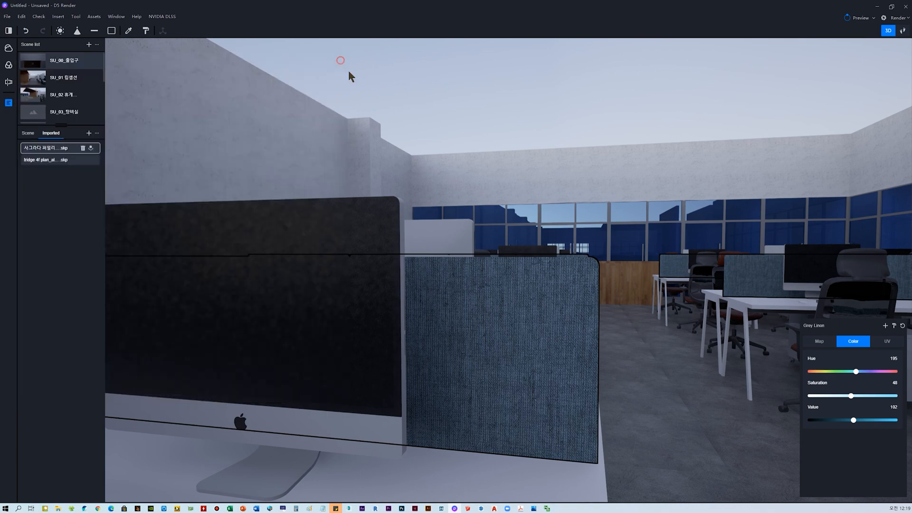
Examine the blue glass walls of the meeting rooms and compare them with the glass in the SketchUp model
scroll(609, 200, "up", 6)
key("w")
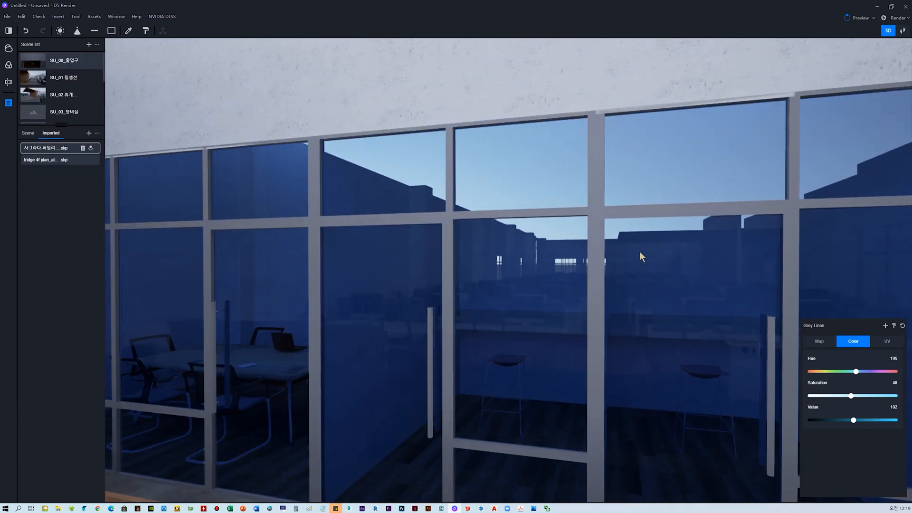
scroll(639, 252, "down", 3)
middle_click_drag(642, 255, 732, 295)
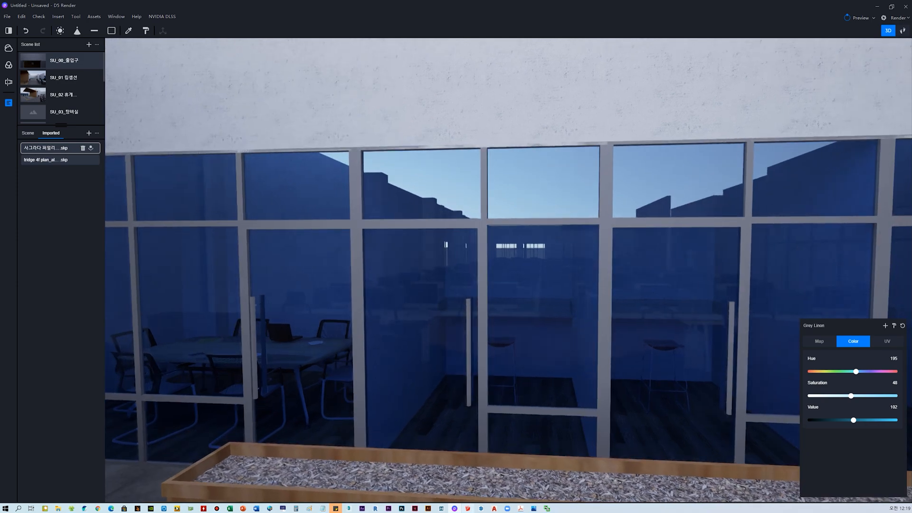
key("alt+Tab")
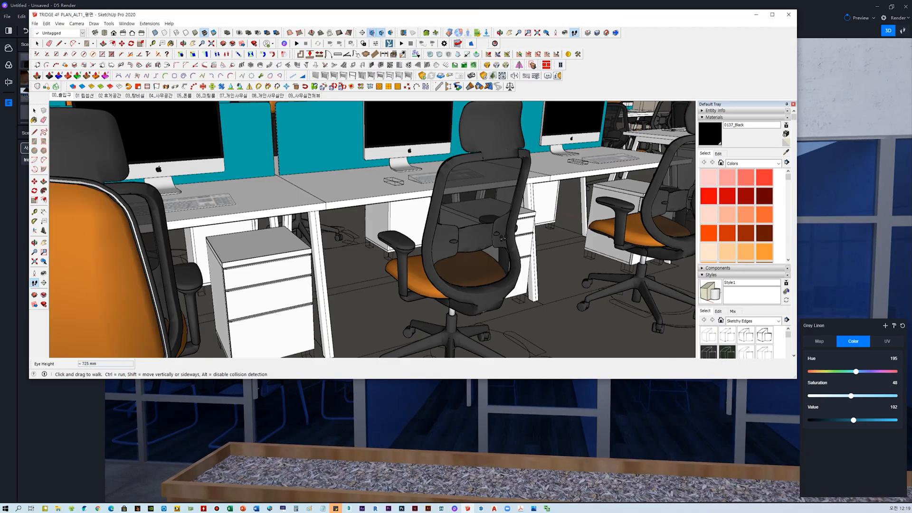
scroll(502, 238, "down", 5)
middle_click_drag(502, 238, 285, 197)
key("w")
left_click_drag(318, 188, 319, 182)
middle_click_drag(325, 189, 332, 178)
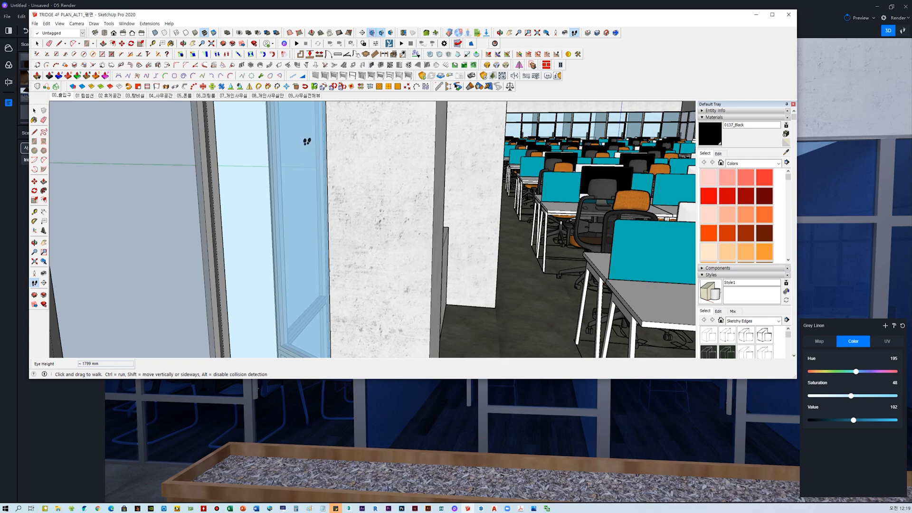
left_click(756, 14)
Pick the meeting room walls' glass material and replace it with Basic Glass from the library's Other materials
middle_click_drag(612, 205, 552, 223)
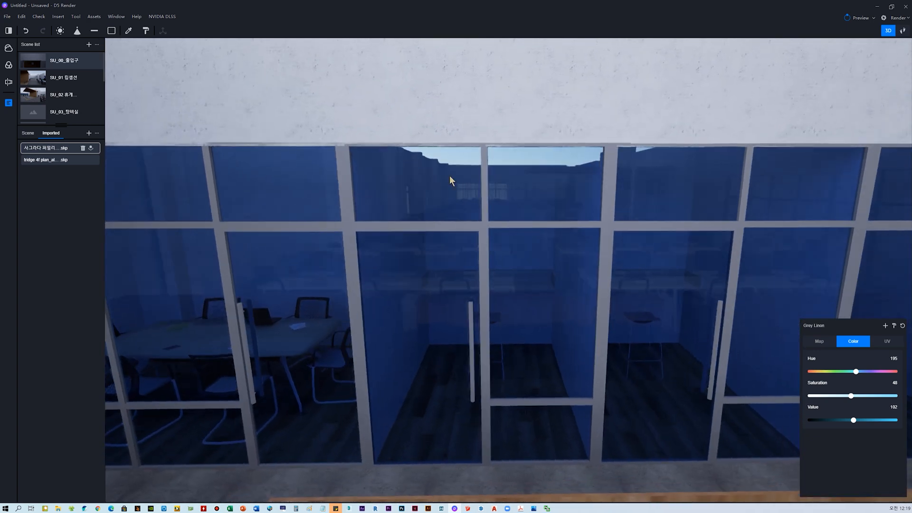
left_click(130, 32)
left_click(231, 151)
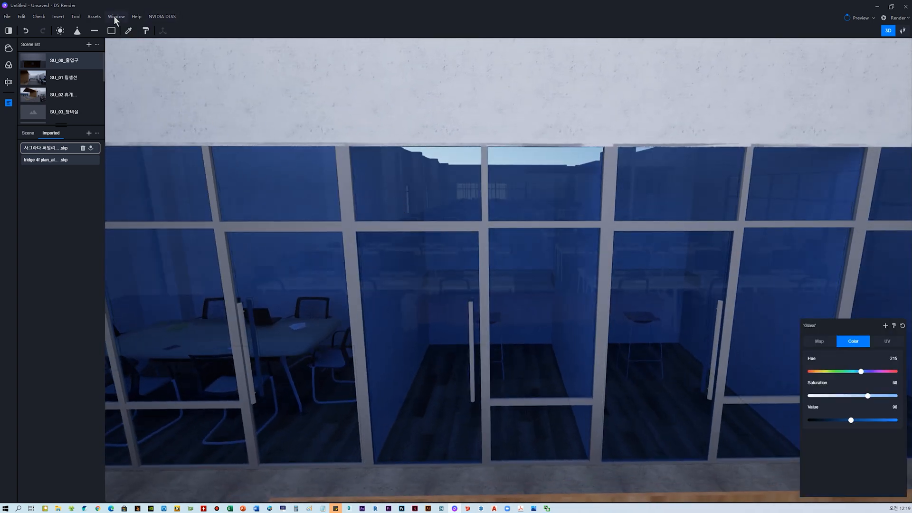
left_click(94, 16)
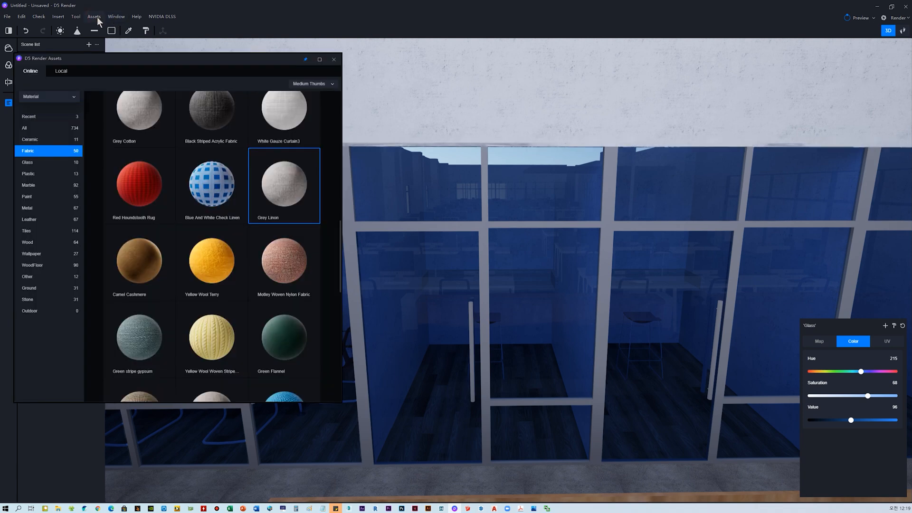
left_click(50, 277)
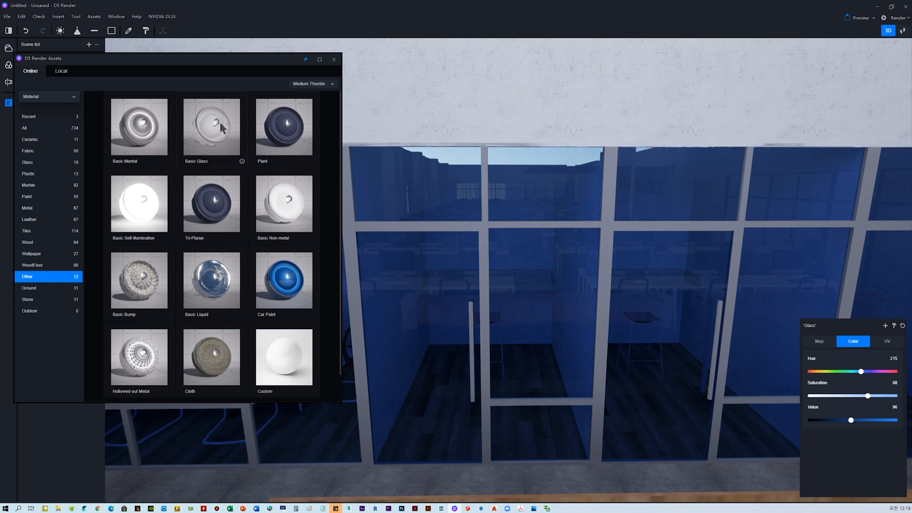
left_click_drag(216, 123, 432, 281)
left_click(334, 60)
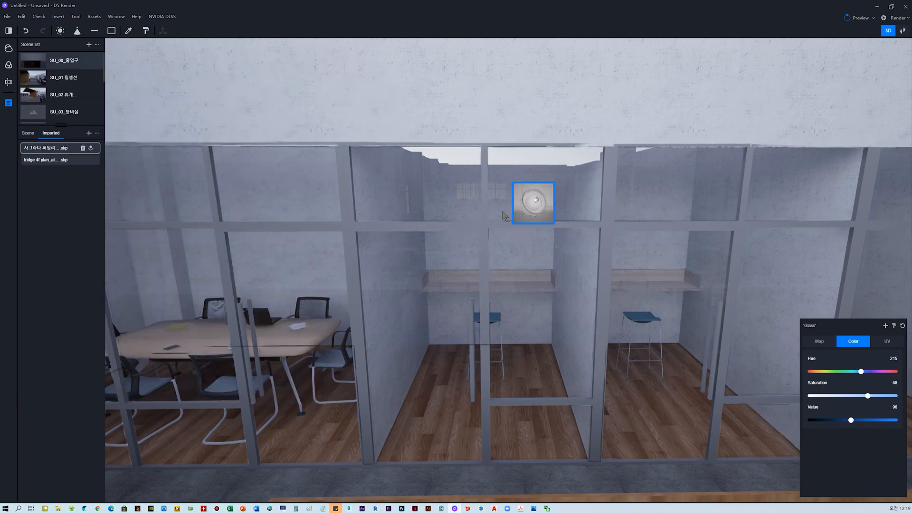
Inspect the clear glass walls along the meeting rooms and private offices from several viewpoints
middle_click_drag(394, 234, 478, 223)
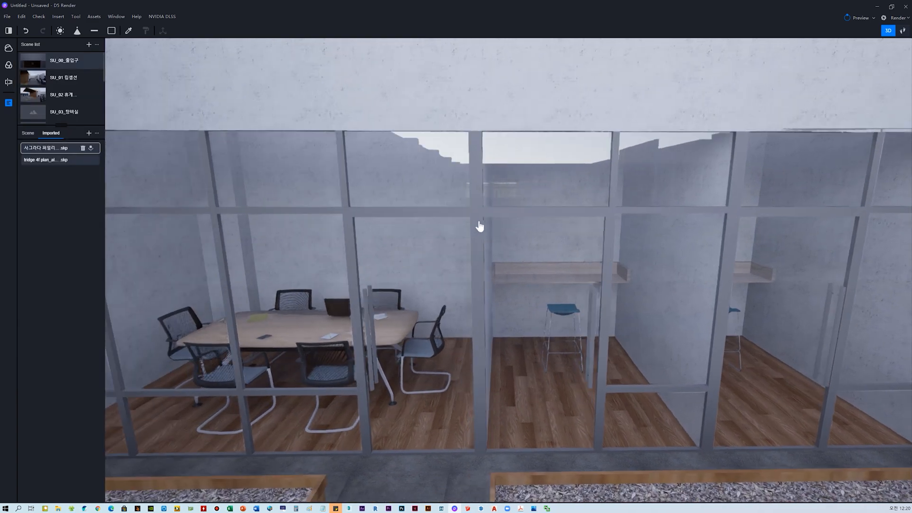
scroll(480, 221, "up", 4)
right_click_drag(495, 213, 675, 242)
scroll(351, 219, "down", 6)
middle_click_drag(674, 243, 455, 221)
right_click_drag(454, 221, 735, 240)
middle_click_drag(735, 239, 503, 246)
right_click_drag(504, 251, 667, 293)
middle_click_drag(668, 293, 604, 232)
scroll(559, 252, "down", 2)
right_click_drag(560, 252, 436, 410)
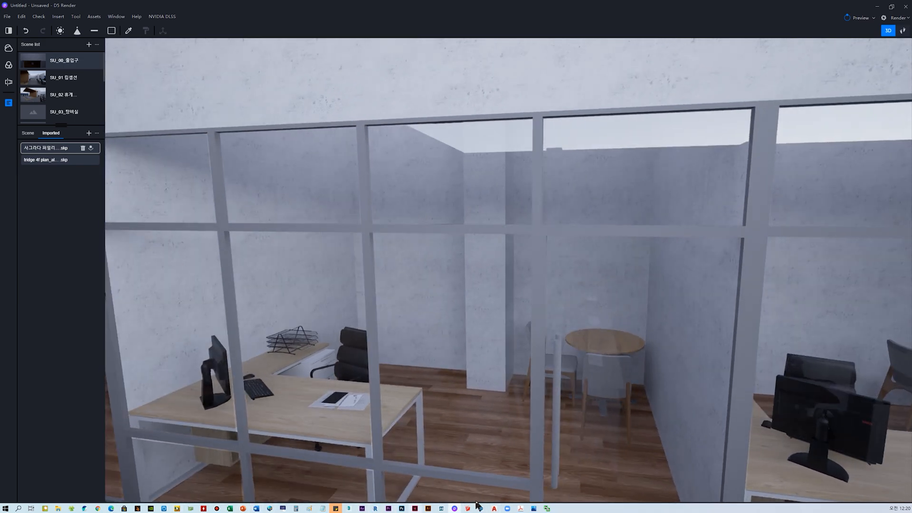
View the reference photo IMG_0207.jpg to check the frame color of the real glass wall, then return to D5 Render
mouse_move(534, 508)
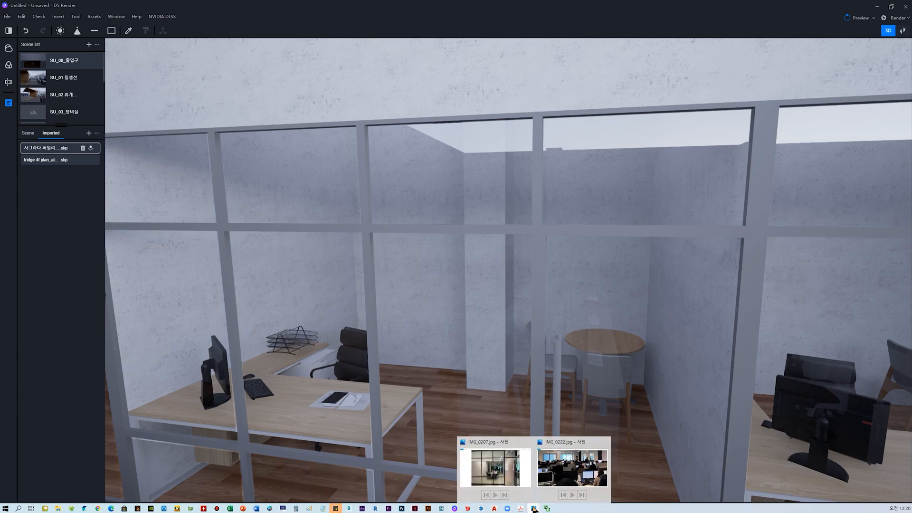
left_click(563, 485)
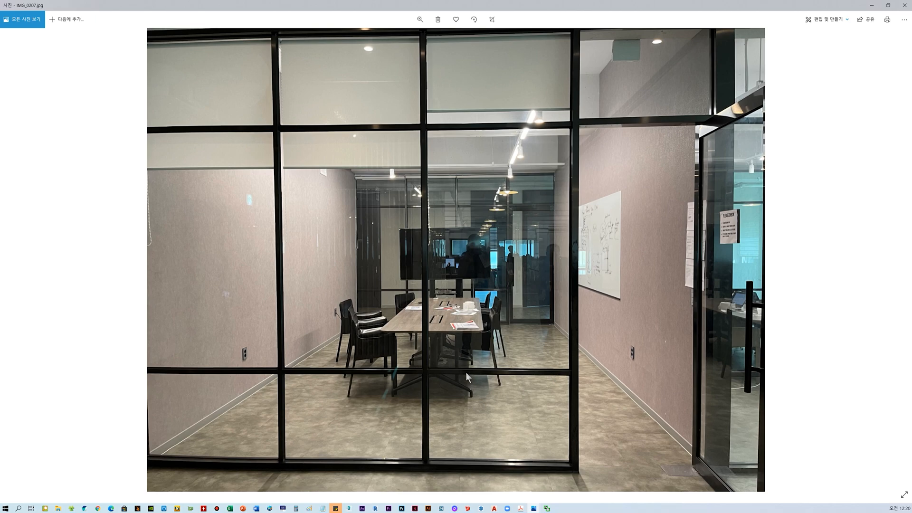
left_click(871, 5)
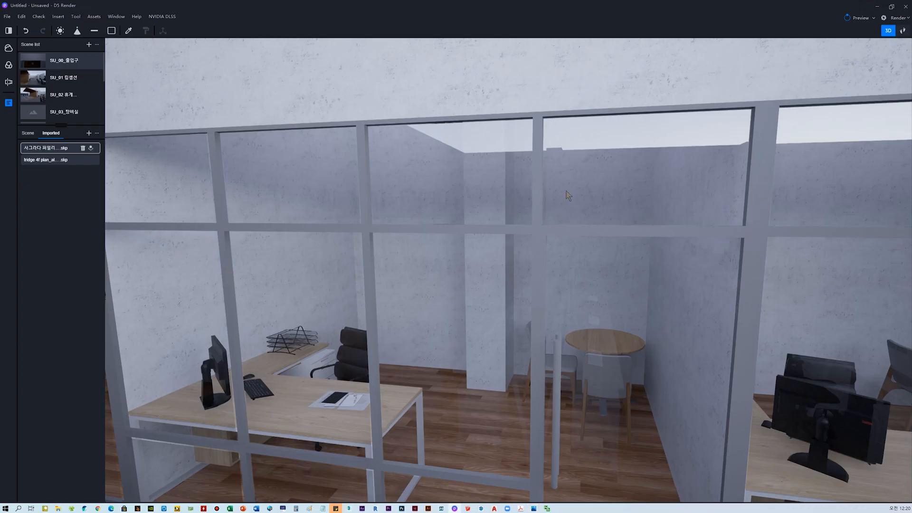
Pick the glass wall frames' Gray material with the Material Picker and show the library's Metal materials
middle_click_drag(352, 205, 456, 199)
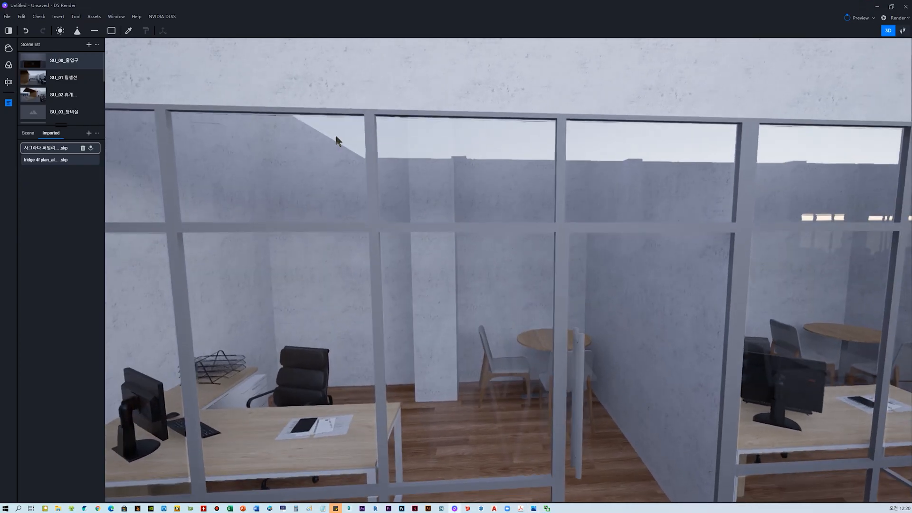
left_click(129, 32)
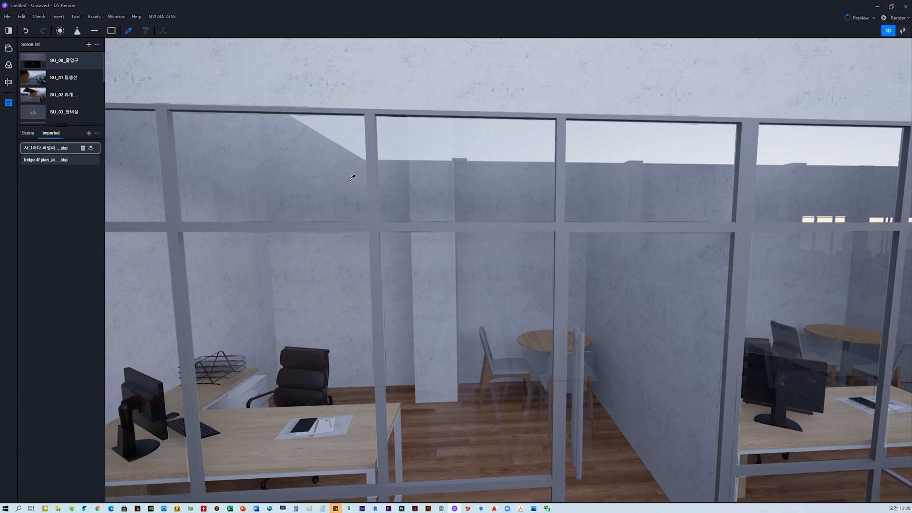
left_click(379, 182)
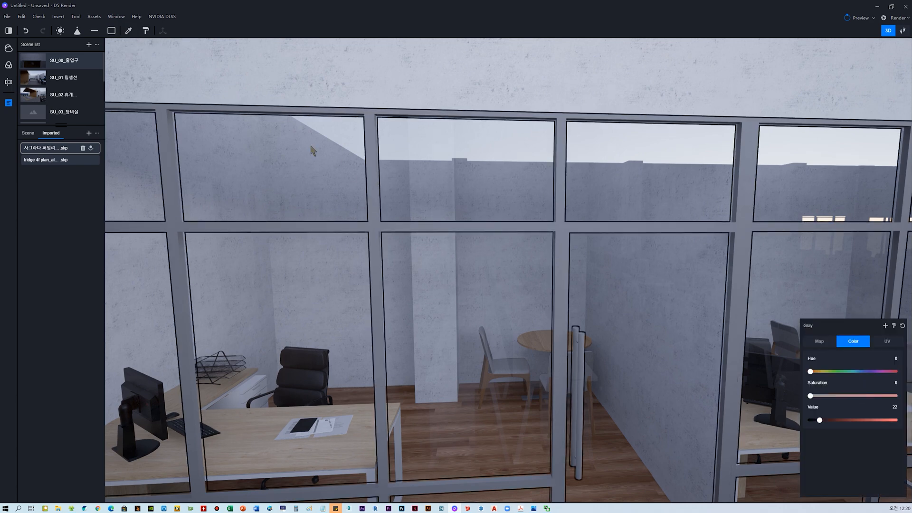
left_click(97, 17)
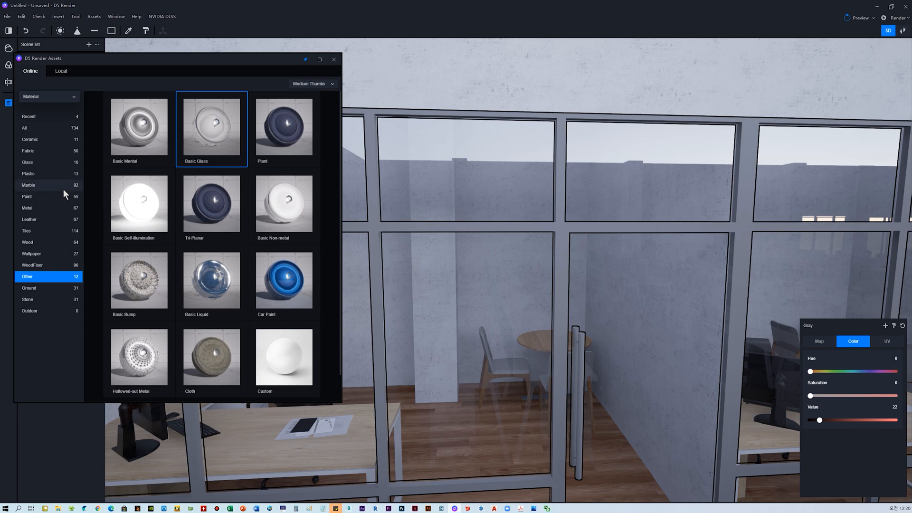
left_click(42, 207)
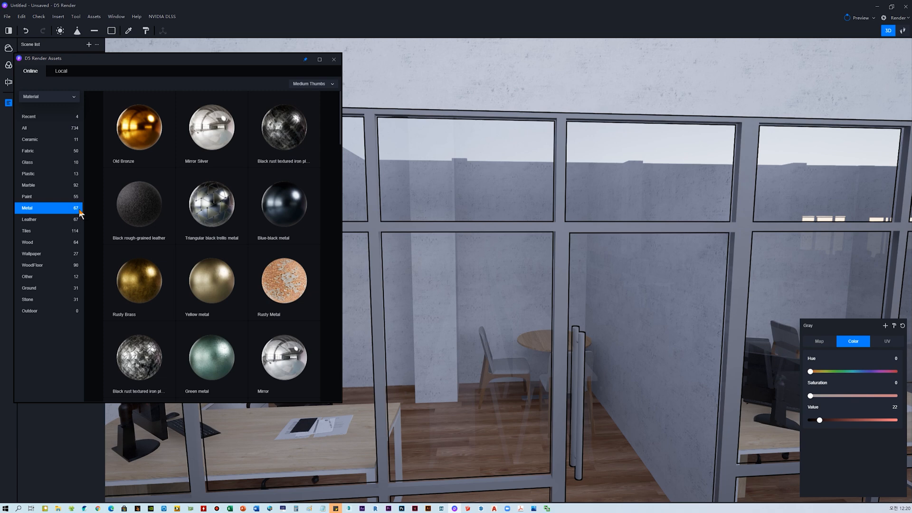
Apply the Blue-black metal material to the glass wall frames
mouse_move(220, 228)
left_click(290, 211)
mouse_move(299, 201)
left_mouse_down()
mouse_move(369, 181)
mouse_move(400, 214)
mouse_move(523, 235)
mouse_move(669, 229)
mouse_move(588, 214)
mouse_move(665, 150)
mouse_move(717, 186)
mouse_move(659, 204)
mouse_move(627, 242)
mouse_move(411, 231)
mouse_move(565, 239)
mouse_move(283, 209)
left_mouse_up()
scroll(285, 213, "down", 5)
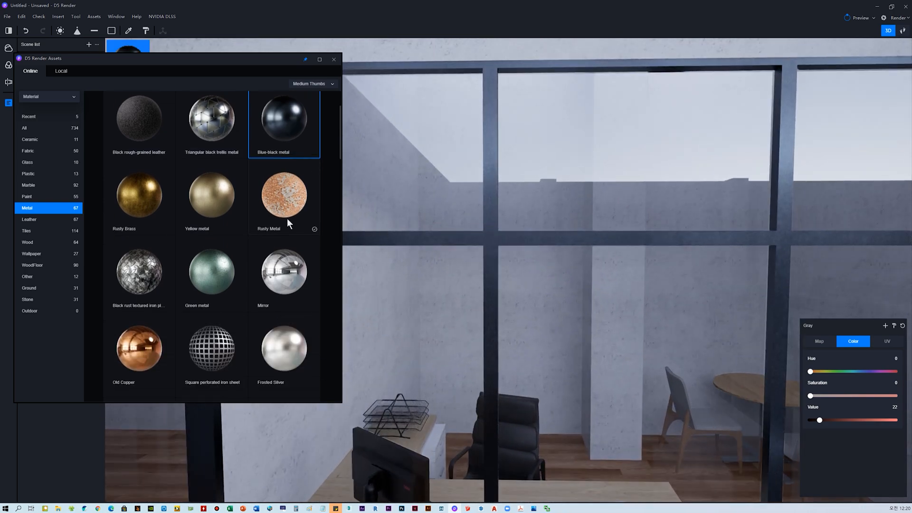
scroll(289, 223, "up", 2)
scroll(291, 226, "up", 3)
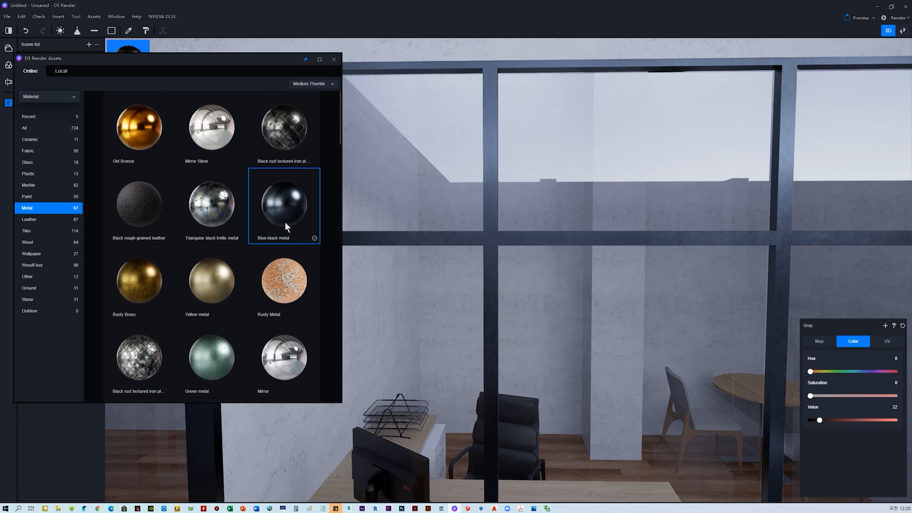
Apply the Mirror Silver material to the glass wall frames and check its reflections up close
left_click(218, 136)
scroll(256, 204, "down", 2)
scroll(247, 199, "up", 2)
left_click_drag(266, 148, 592, 163)
scroll(516, 332, "up", 3)
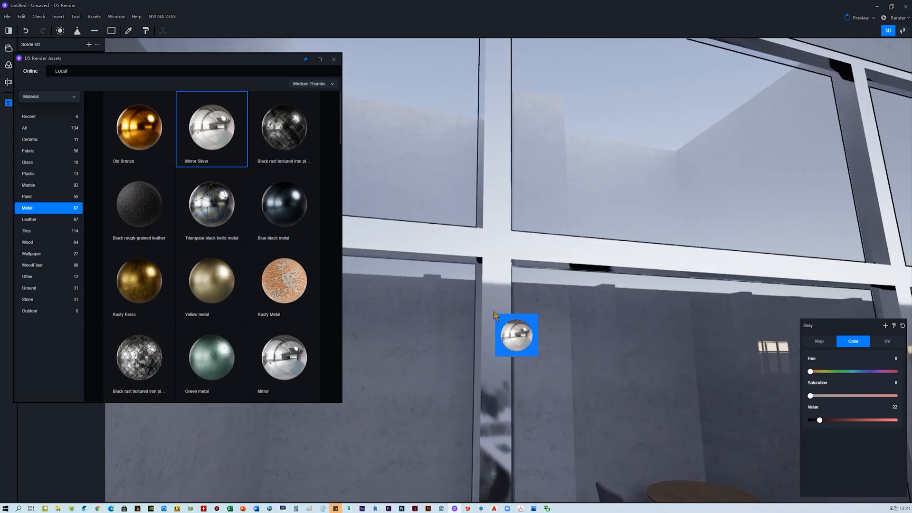
scroll(232, 289, "down", 2)
Browse the library's Metal materials for a darker finish and review the Gray frame material's map settings
scroll(233, 289, "down", 5)
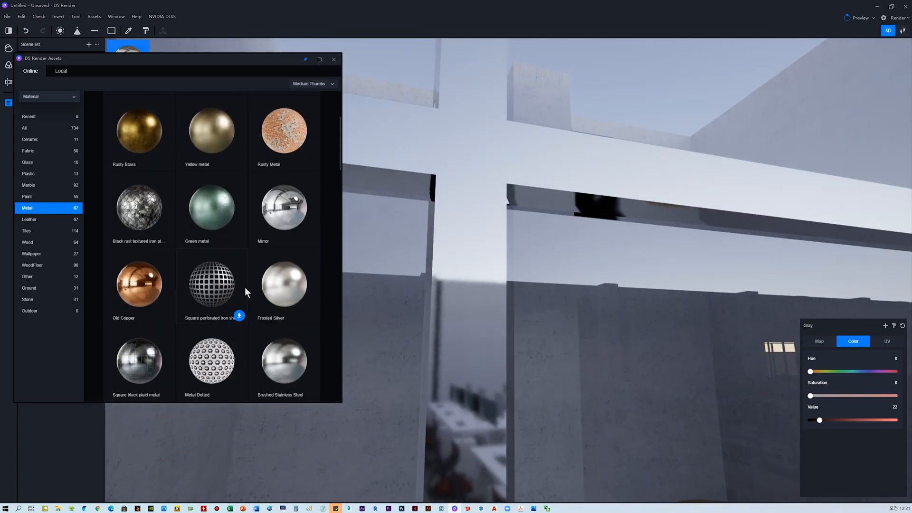
scroll(249, 296, "down", 8)
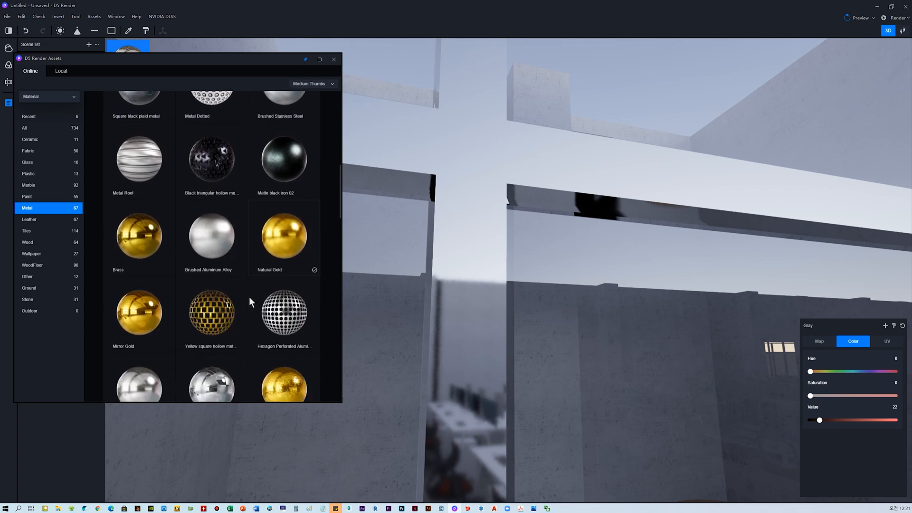
scroll(253, 297, "down", 1)
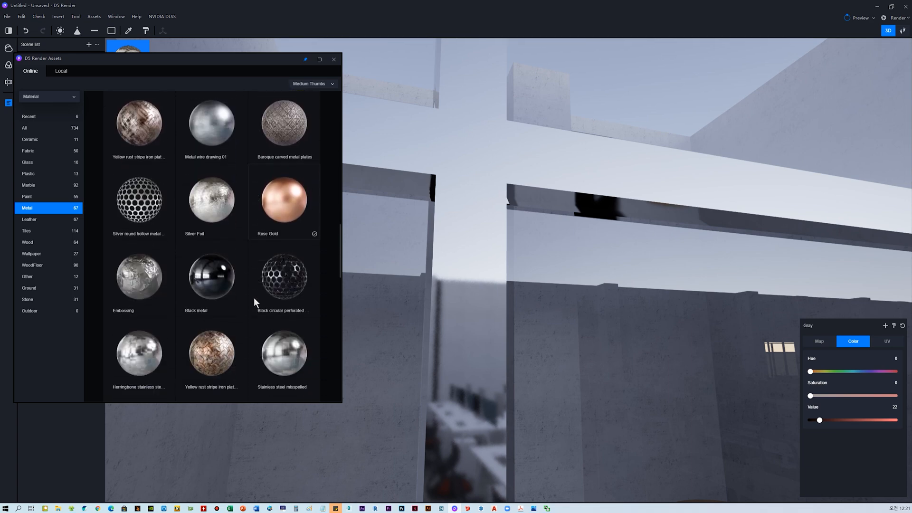
left_click_drag(284, 353, 797, 335)
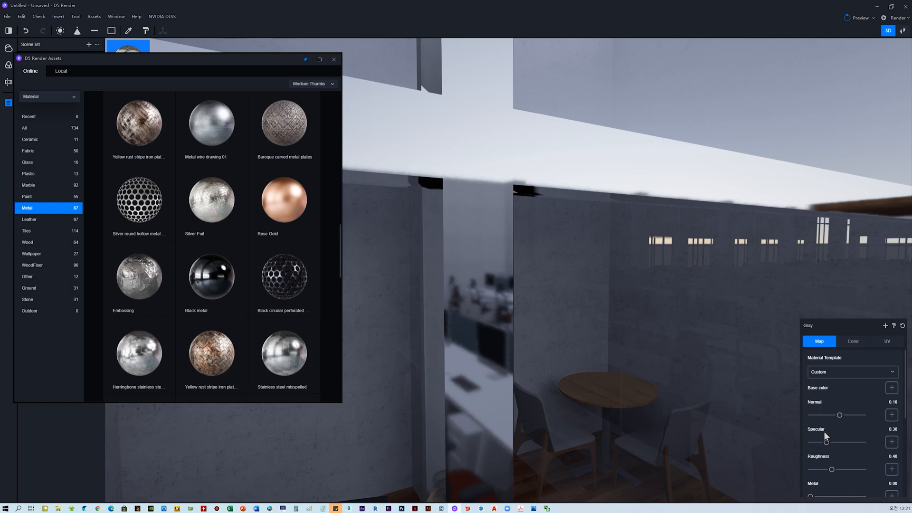
scroll(822, 481, "down", 3)
scroll(822, 476, "up", 3)
left_click_drag(600, 371, 839, 417)
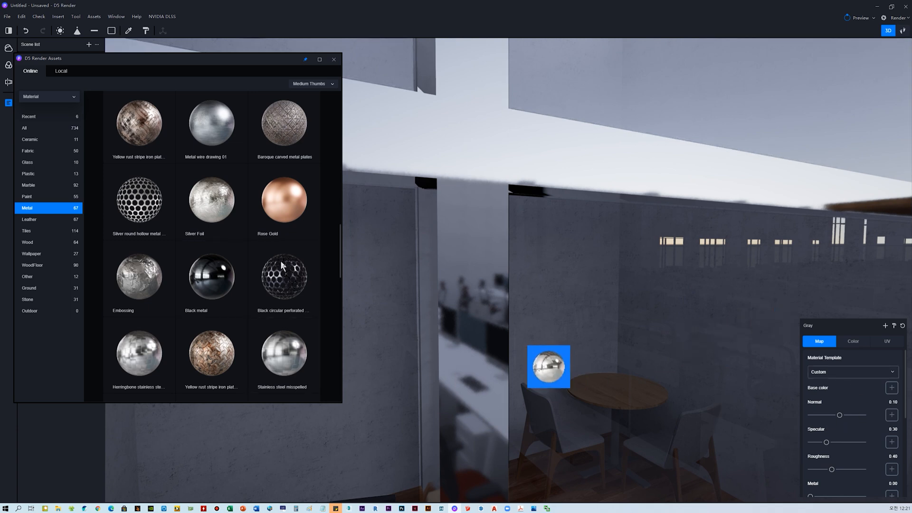
Apply the Black Iron metal material to the glass wall frames and get a close view of them
scroll(253, 227, "down", 1)
scroll(263, 238, "down", 3)
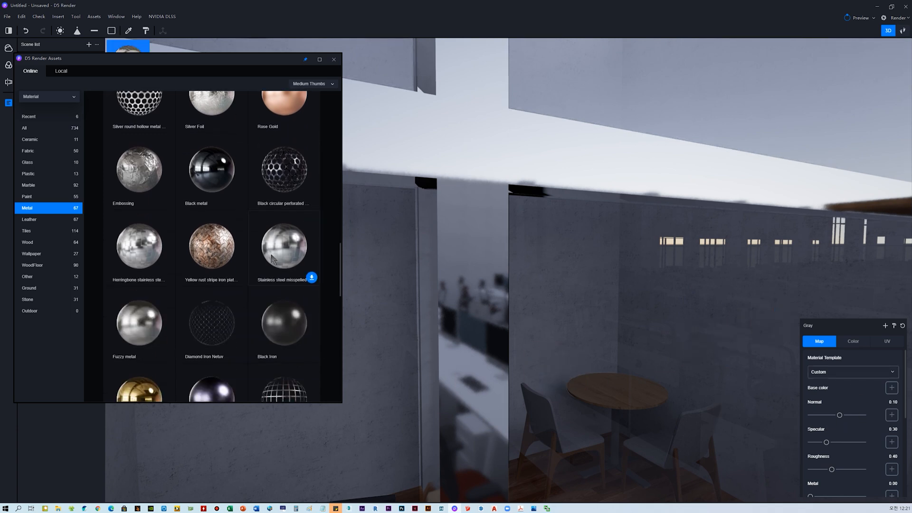
left_click_drag(282, 265, 832, 424)
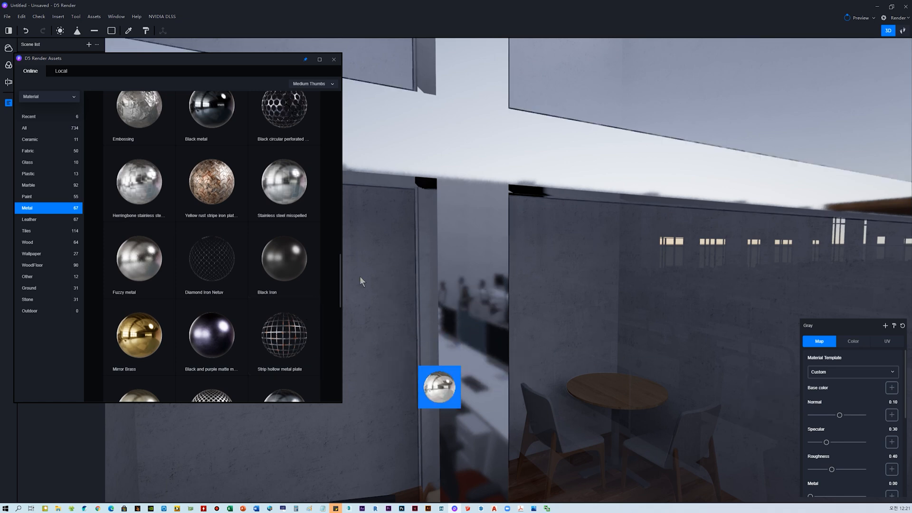
left_click_drag(299, 262, 616, 245)
scroll(597, 242, "down", 5)
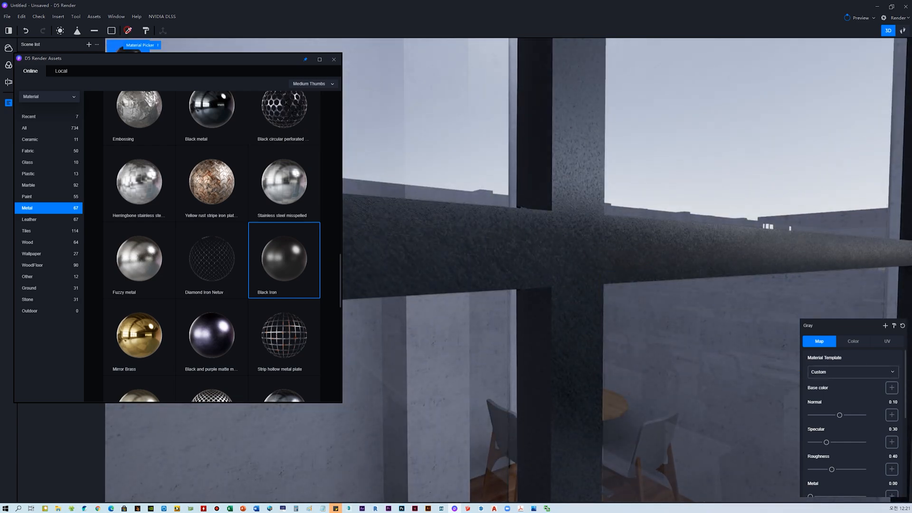
Pick the frames' Black Iron material and try its base color map inverted, leaving the inversion off
left_click(129, 30)
left_click(585, 247)
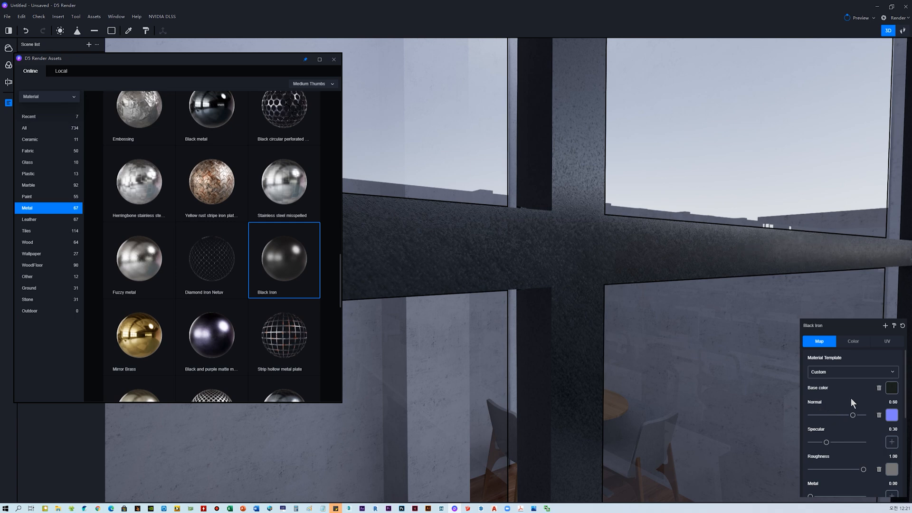
left_click(891, 387)
left_click(876, 450)
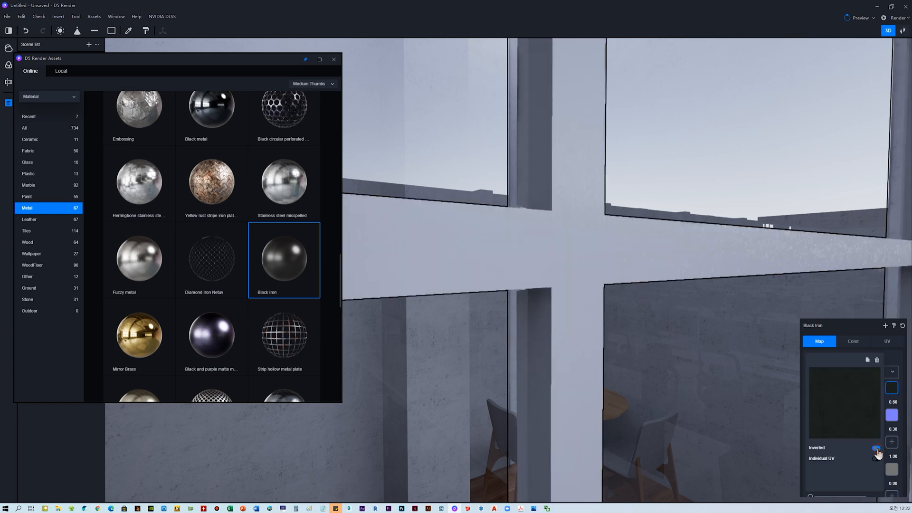
left_click(875, 448)
left_click(877, 449)
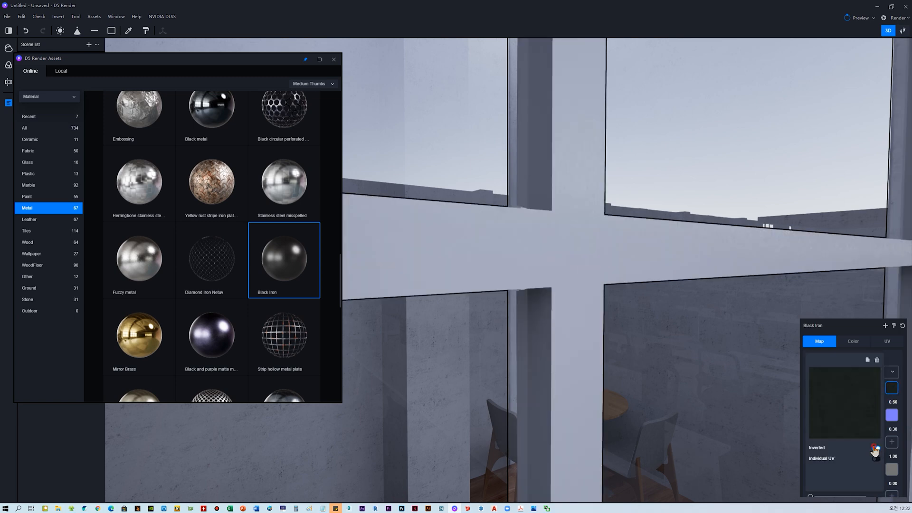
Set the Black Iron material's Normal to 1.00 and test lower Roughness values before setting it to 1.00
left_click(849, 342)
left_click(826, 343)
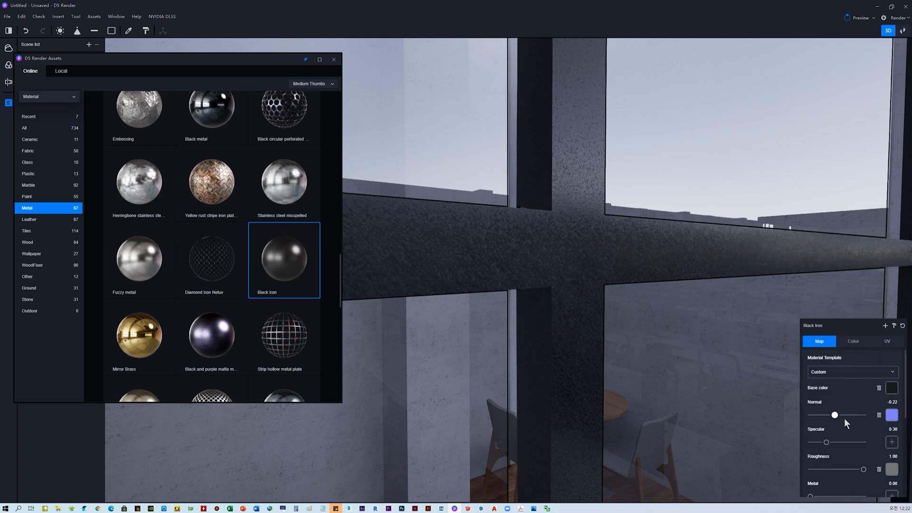
left_click(890, 416)
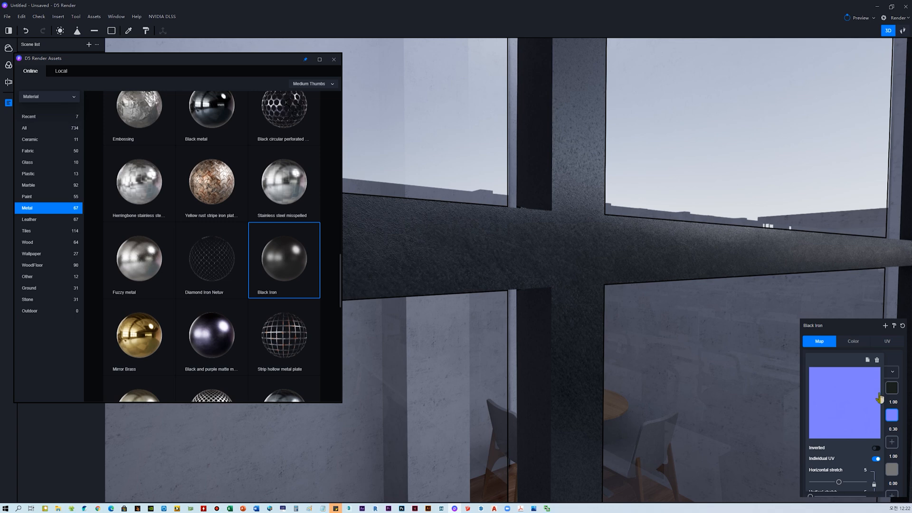
left_click(847, 346)
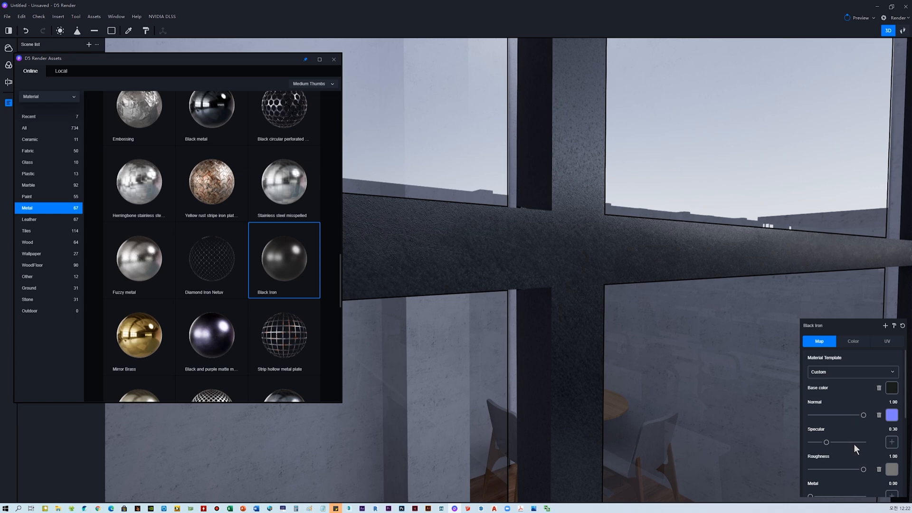
scroll(853, 443, "down", 1)
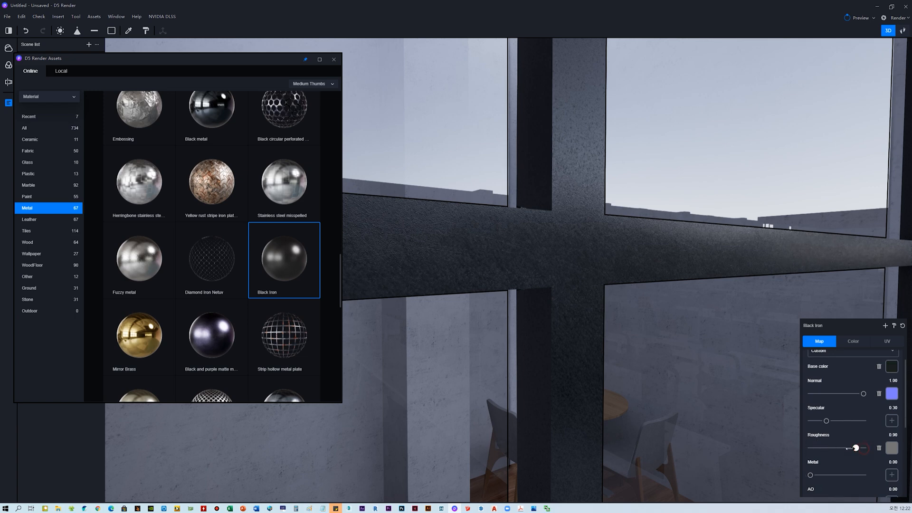
mouse_move(859, 448)
left_mouse_down()
mouse_move(832, 450)
mouse_move(870, 452)
mouse_move(785, 452)
mouse_move(874, 447)
left_mouse_up()
Show the library's Stone materials and download Dark Sharp Rocks and Irregular Tiling Stone
left_click(38, 300)
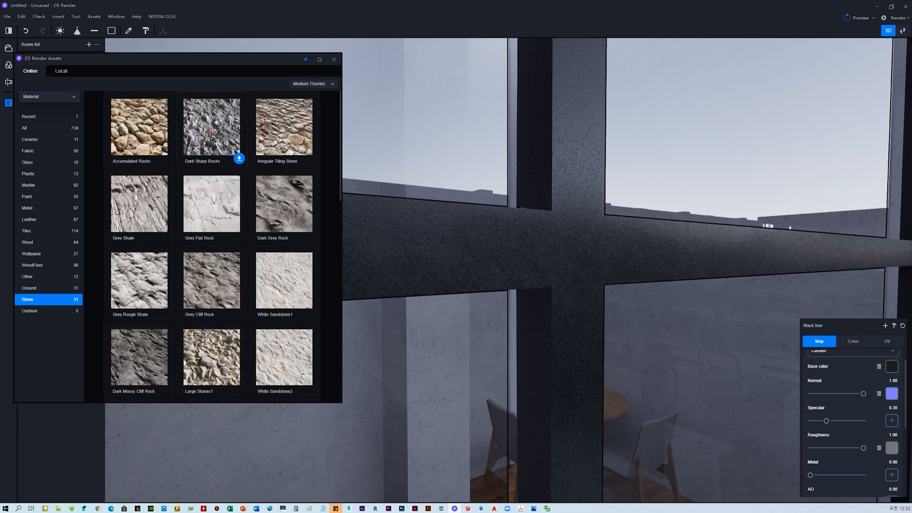
left_click(239, 159)
left_click(276, 129)
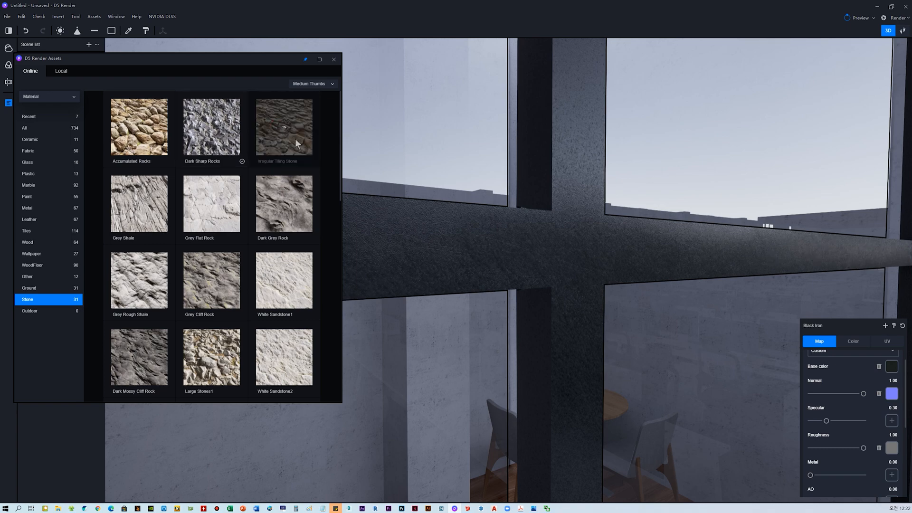
Apply the Dark Sharp Rocks stone material to the concrete wall above the glass partition
scroll(523, 256, "down", 3)
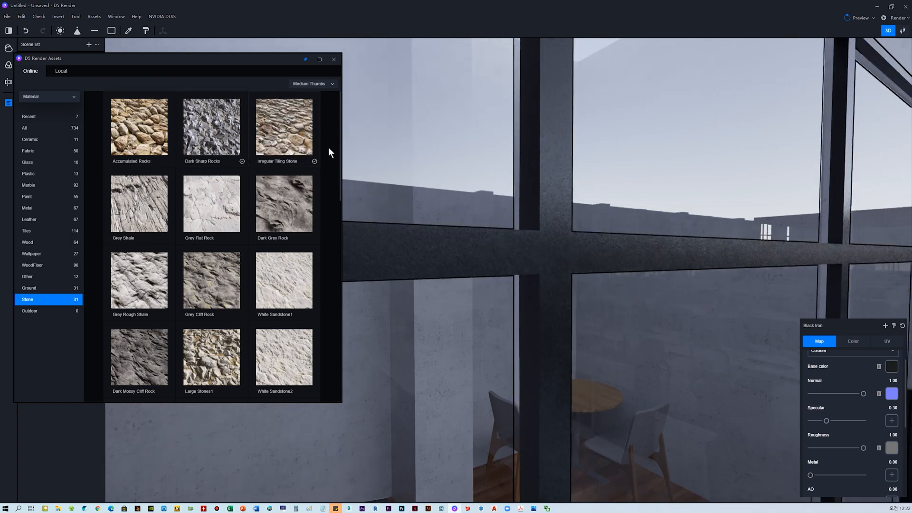
scroll(518, 256, "down", 3)
scroll(571, 278, "down", 3)
middle_click_drag(656, 280, 655, 350)
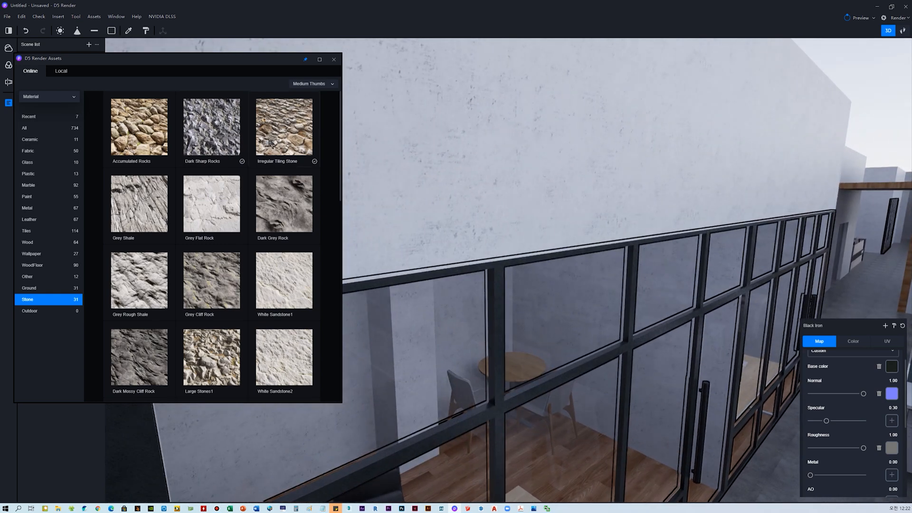
right_click_drag(438, 209, 337, 162)
left_click_drag(224, 130, 423, 185)
left_click_drag(209, 163, 483, 140)
right_click_drag(522, 189, 484, 137)
Pick the wall's Dark Sharp Rocks material and test its Roughness down to 0.00
key("Escape")
left_click(127, 31)
left_click(546, 132)
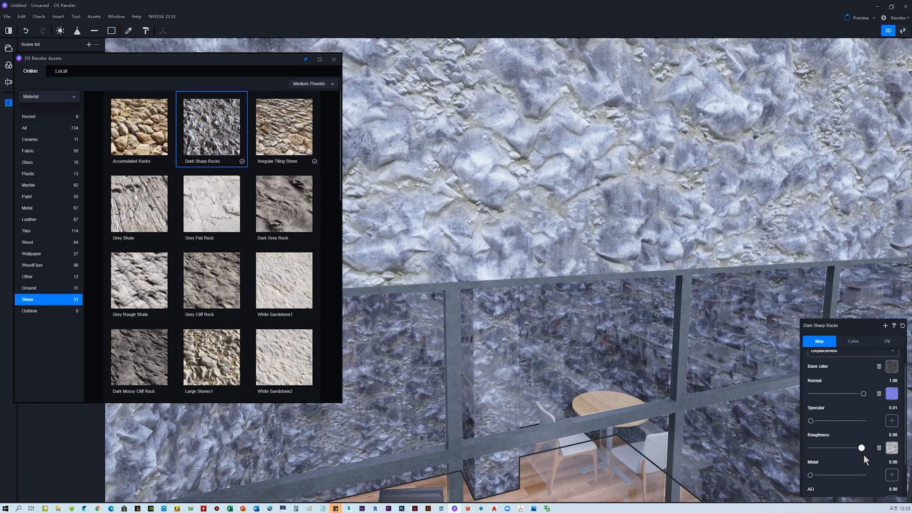
scroll(667, 179, "up", 3)
right_click_drag(668, 179, 646, 195)
left_click_drag(860, 448, 811, 448)
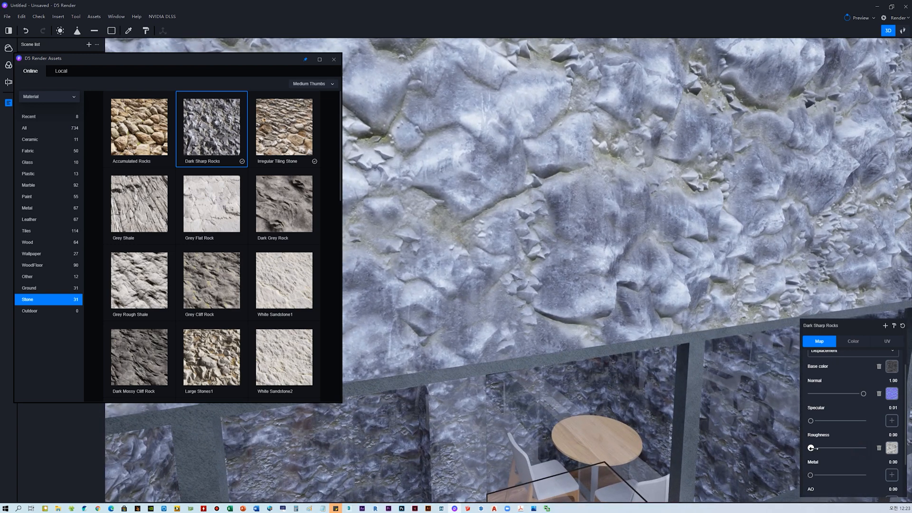
Vary the Dark Sharp Rocks material's Normal strength between positive and negative values while viewing the surface up close
mouse_move(858, 394)
left_mouse_down()
mouse_move(801, 399)
mouse_move(861, 393)
left_mouse_up()
scroll(688, 280, "up", 2)
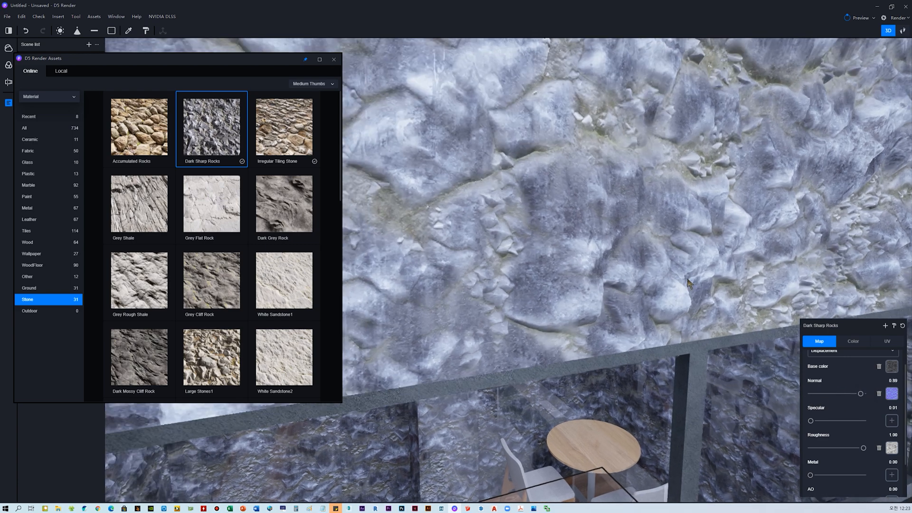
scroll(689, 283, "up", 2)
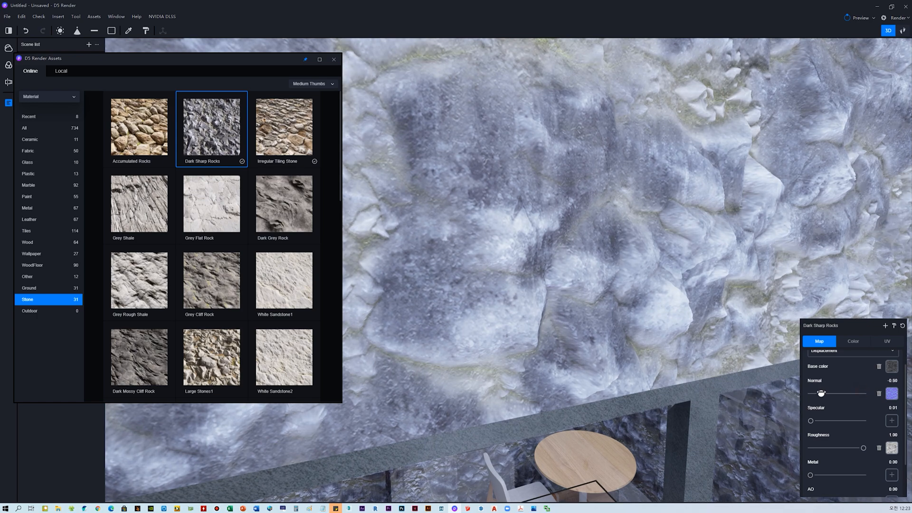
scroll(873, 463, "down", 2)
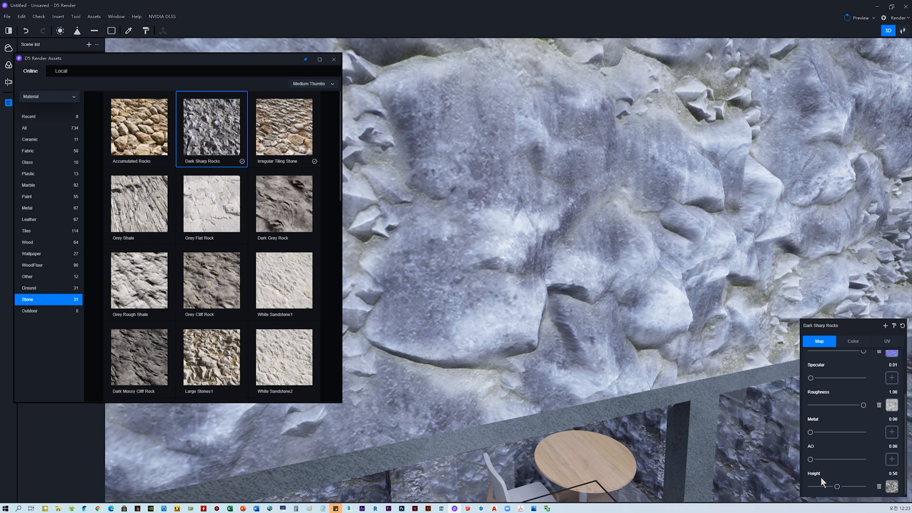
Raise the Dark Sharp Rocks Height to its maximum, reduce it to 0.00, and compare the wall's relief
left_click_drag(836, 486, 882, 482)
scroll(550, 272, "down", 3)
right_click_drag(549, 272, 551, 295)
left_click_drag(862, 486, 800, 494)
right_click_drag(632, 299, 869, 447)
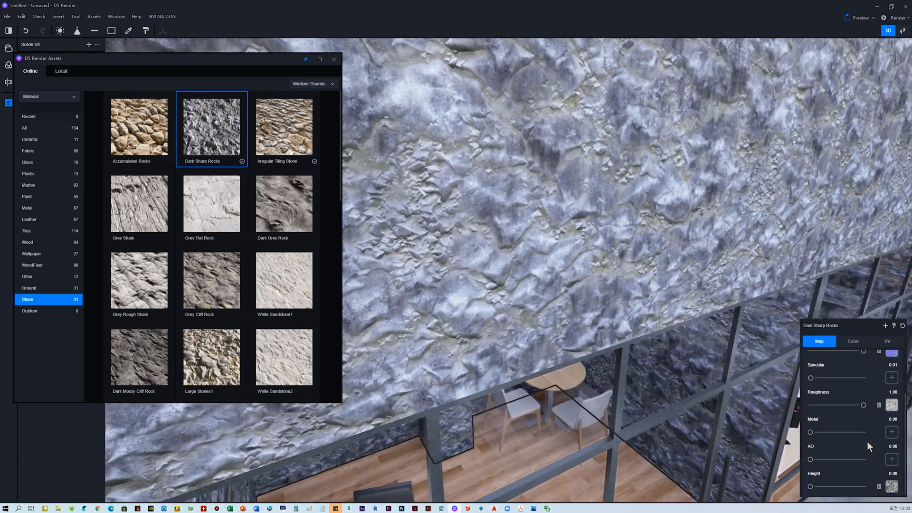
mouse_move(810, 486)
left_mouse_down()
mouse_move(855, 486)
mouse_move(800, 485)
left_mouse_up()
right_click_drag(665, 223, 627, 200)
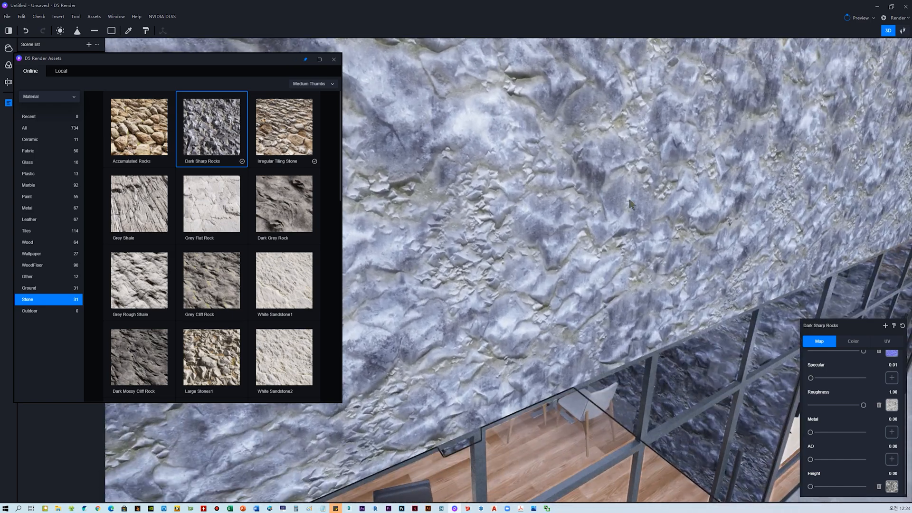
right_click_drag(688, 209, 790, 259)
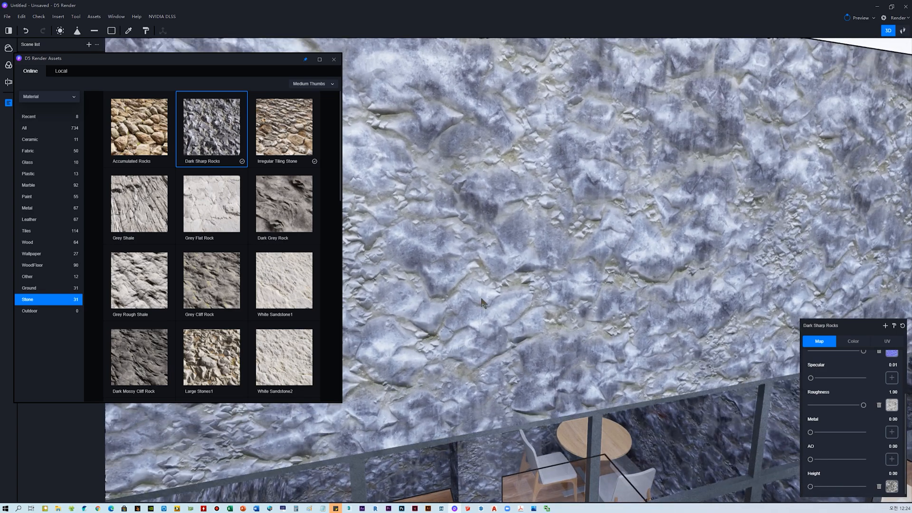
right_click_drag(482, 302, 585, 219)
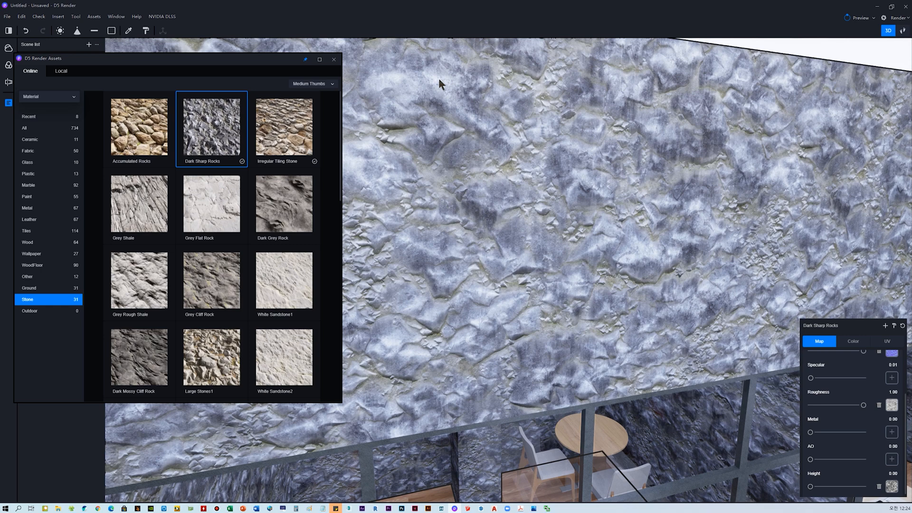
Close the asset library and undo the Dark Sharp Rocks changes to restore the wall's concrete material
left_click(334, 59)
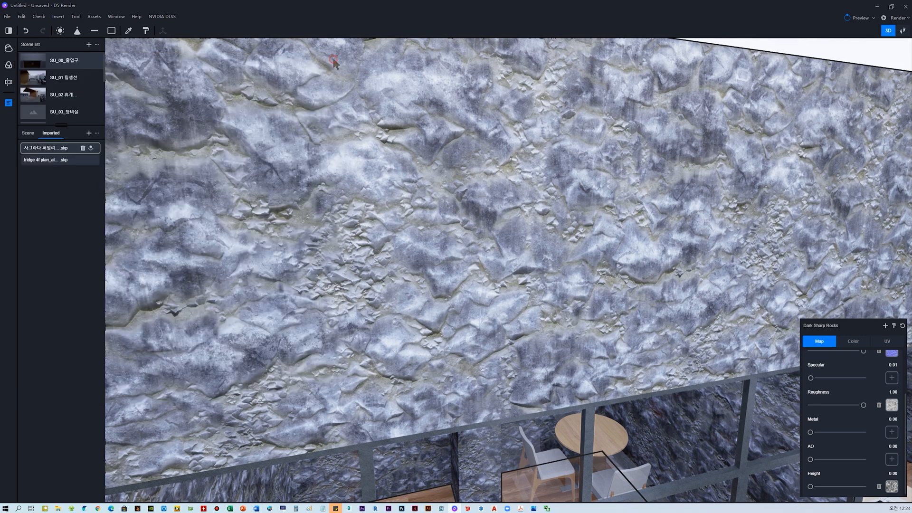
left_click(22, 16)
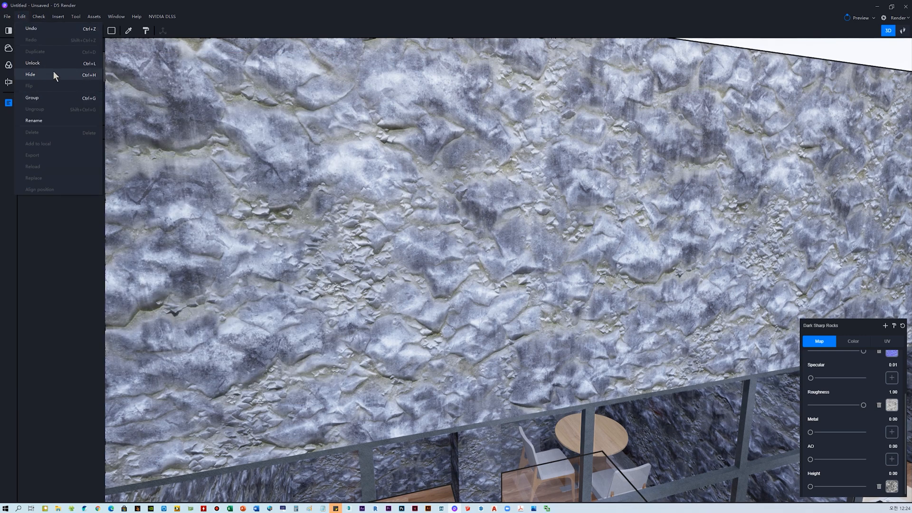
left_click(80, 29)
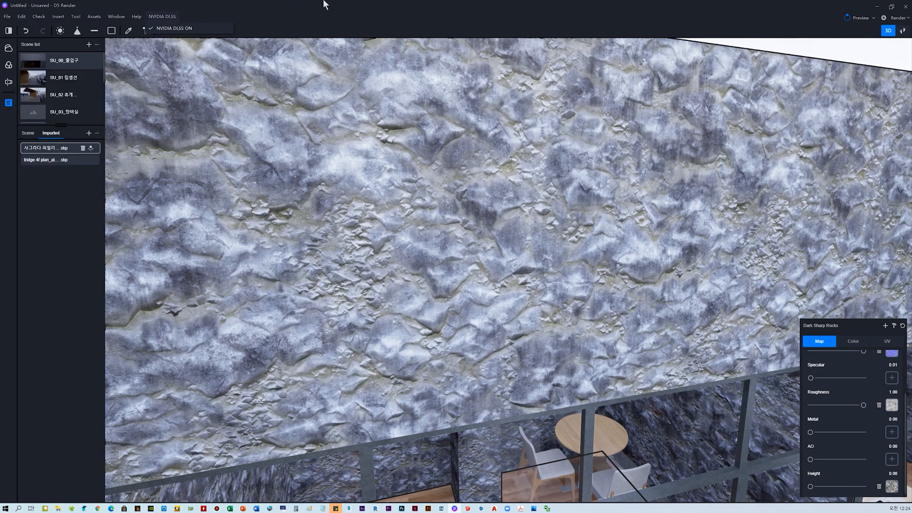
middle_click_drag(536, 258, 611, 278)
key("ctrl+z")
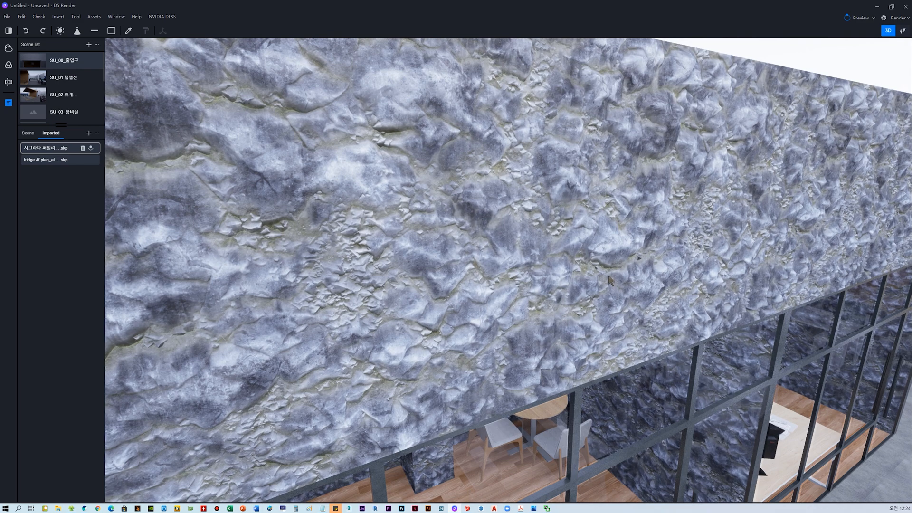
key("ctrl+z")
Review the black-framed glass rooms and the adjoining concrete walls from the open office area
middle_click_drag(609, 277, 694, 322)
middle_click_drag(577, 242, 752, 317)
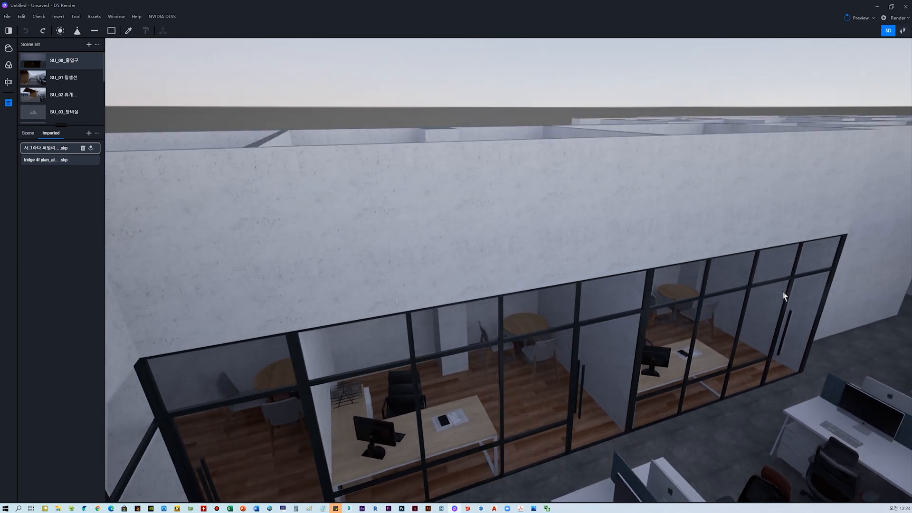
middle_click_drag(781, 293, 730, 263)
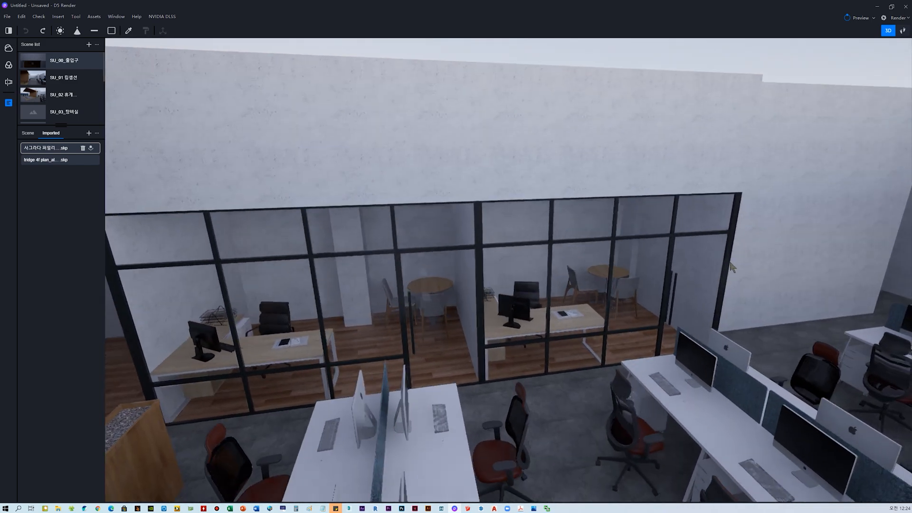
middle_click_drag(671, 244, 650, 287)
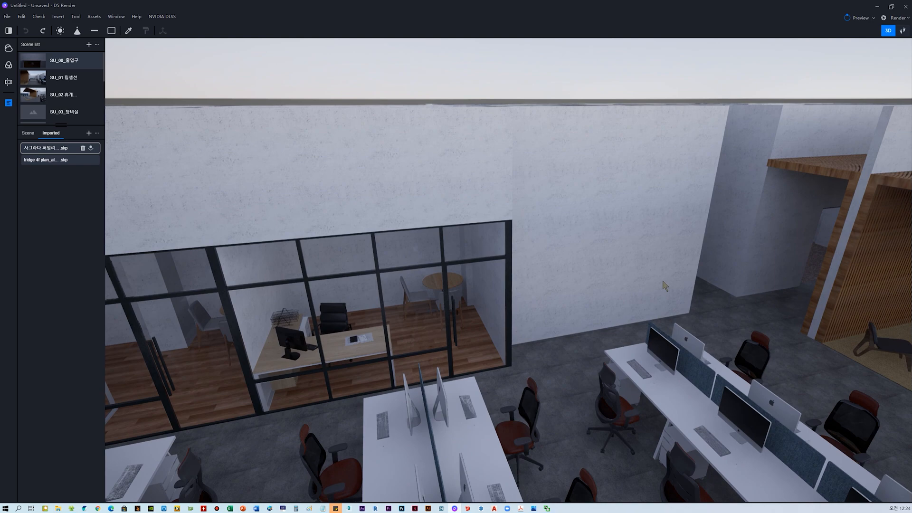
Pick the wood material of the lounge's timber slat wall with the Material Picker for editing
scroll(733, 265, "up", 2)
middle_click_drag(748, 266, 631, 221)
middle_click_drag(668, 245, 636, 226)
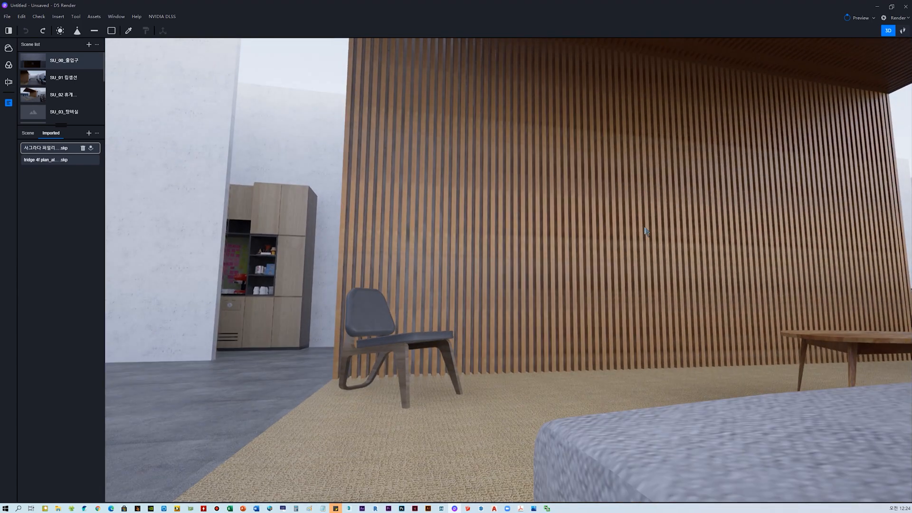
right_click_drag(645, 228, 675, 253)
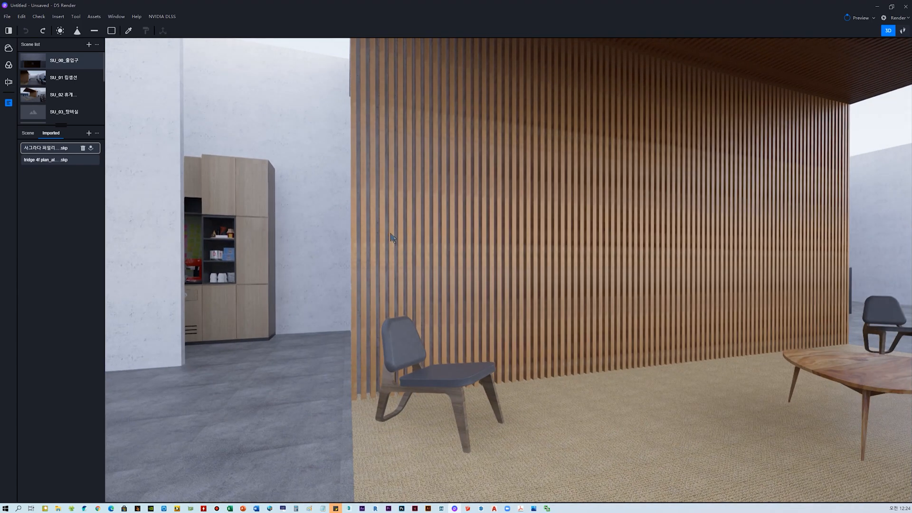
scroll(380, 228, "up", 5)
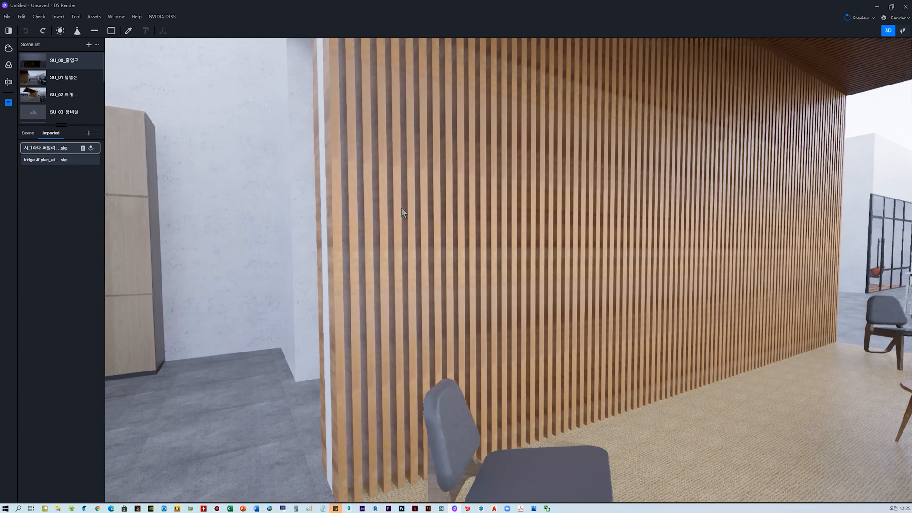
middle_click_drag(716, 208, 716, 266)
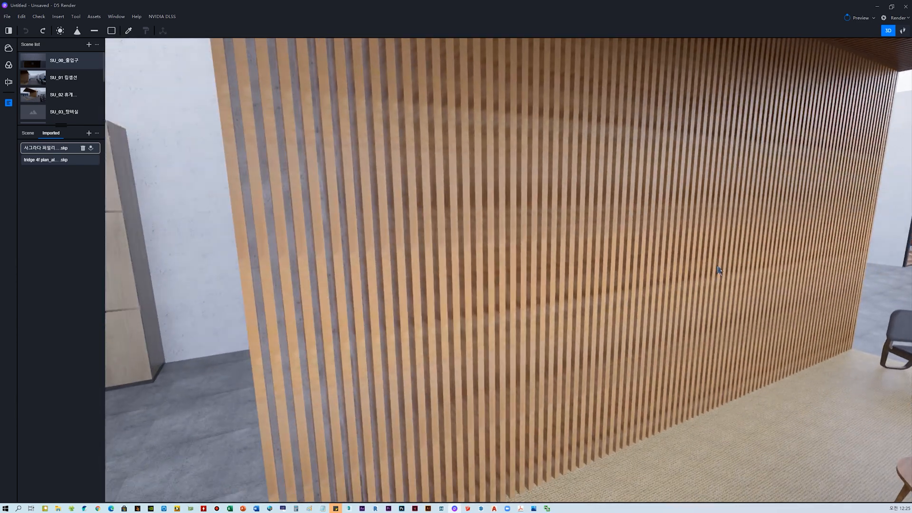
right_click_drag(429, 226, 382, 280)
left_click(130, 30)
right_click_drag(414, 212, 390, 246)
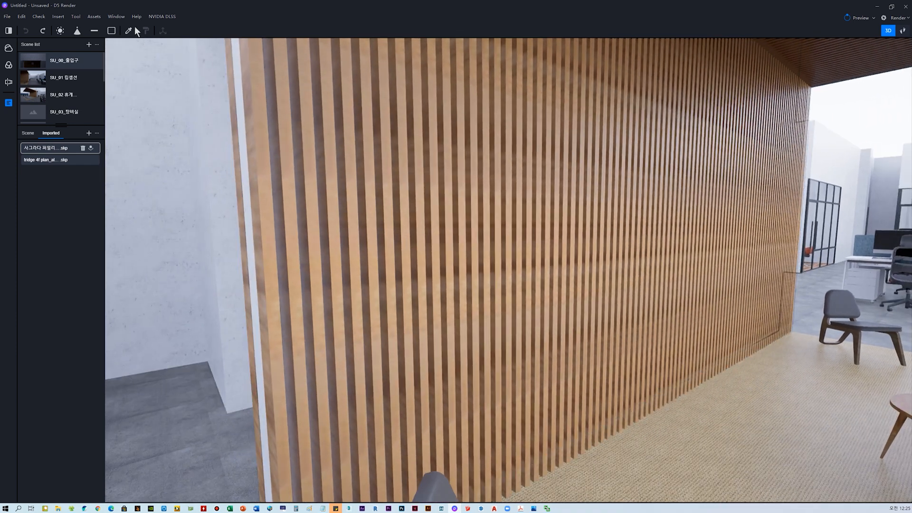
left_click(128, 30)
right_click_drag(452, 252, 306, 266)
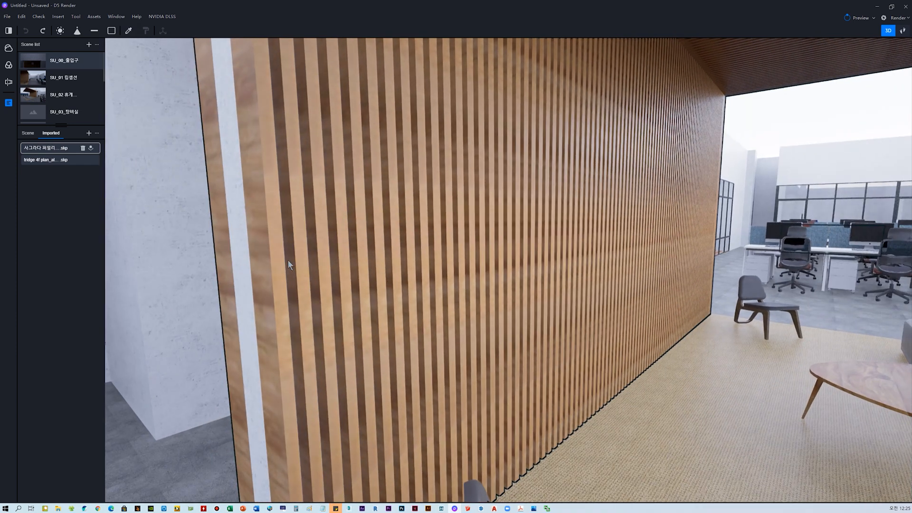
left_click(128, 30)
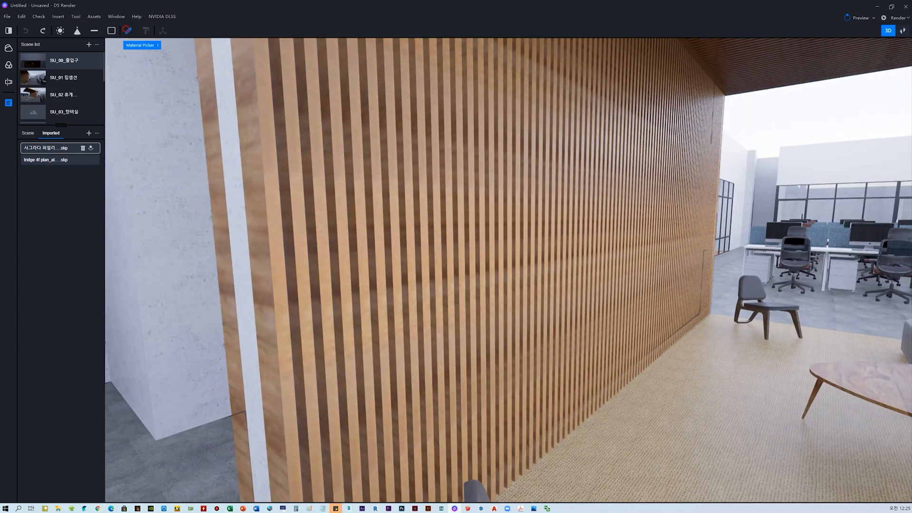
left_click(271, 219)
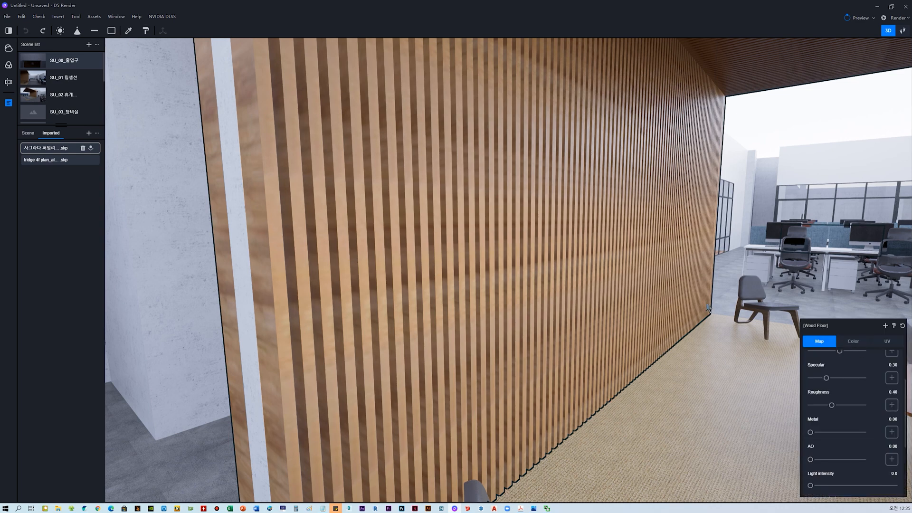
Bring up the library's Wood materials and apply Brown Strip Wood Grain to the slat wall
left_click(91, 18)
left_click(42, 243)
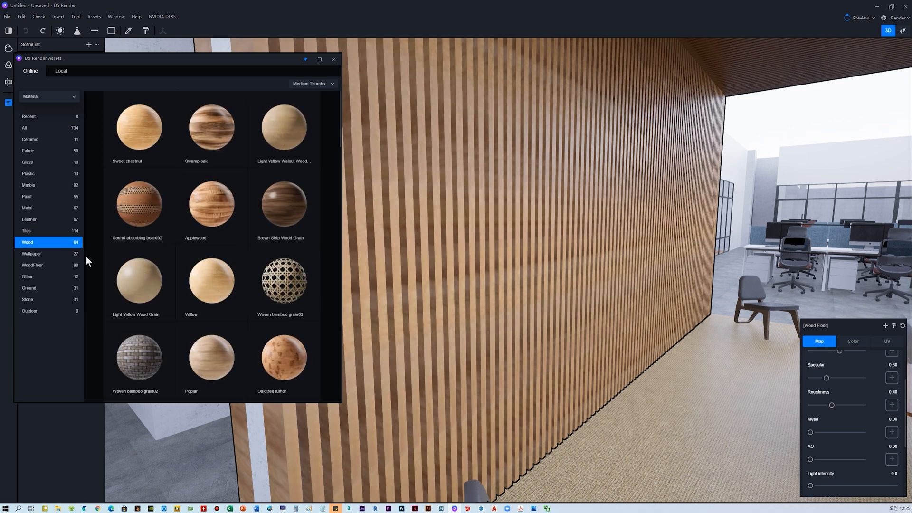
left_click_drag(288, 204, 676, 209)
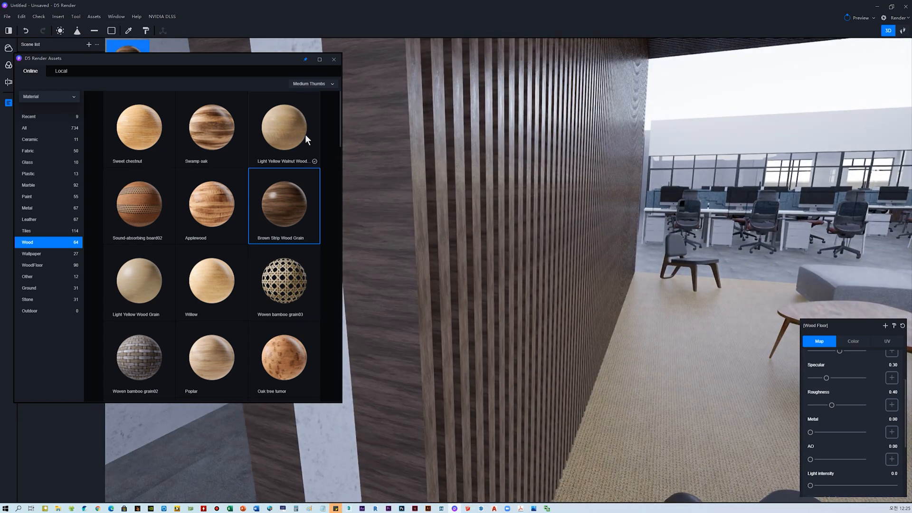
Replace the slat wall's material with the Light Yellow Walnut Wood material and check the slatted structure from above
scroll(439, 236, "down", 2)
left_click(275, 127)
left_click_drag(330, 166, 405, 218)
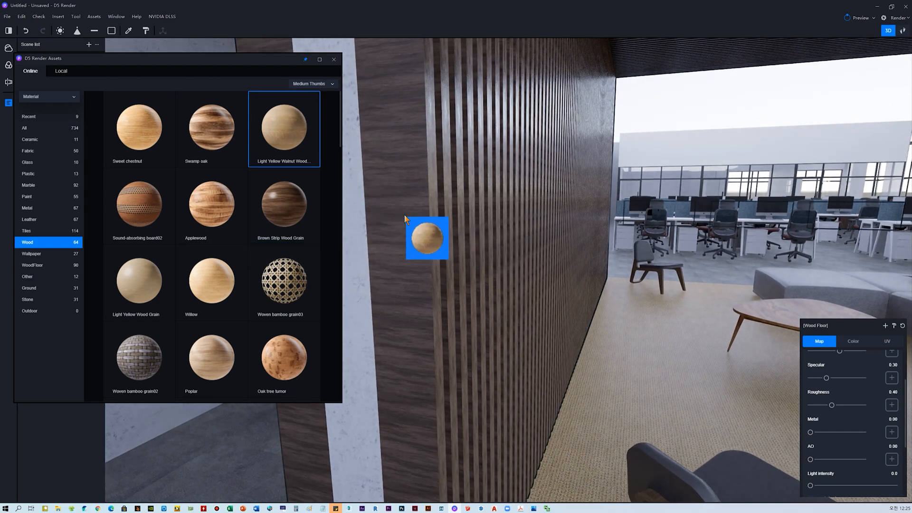
left_click(405, 215)
right_click_drag(459, 250, 586, 248)
left_click_drag(587, 251, 641, 222)
key("Escape")
scroll(632, 226, "down", 3)
right_click_drag(631, 225, 688, 278)
middle_click_drag(688, 278, 643, 291)
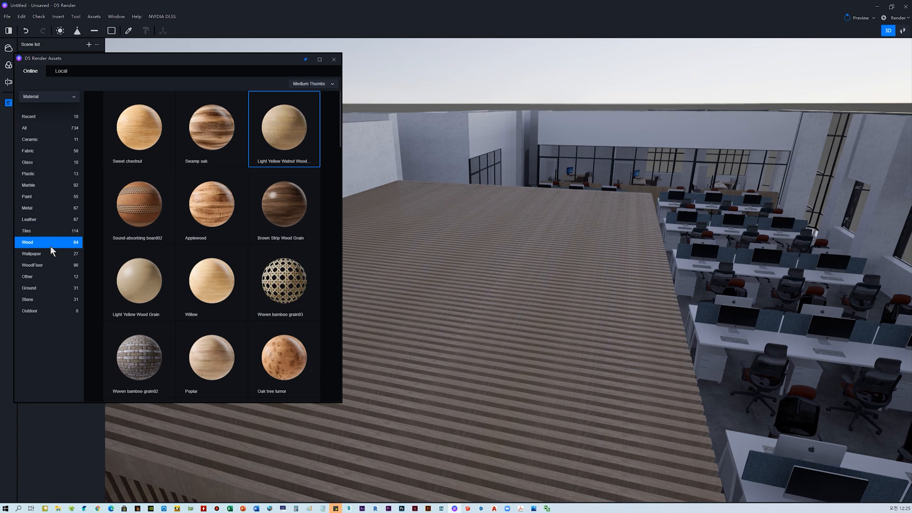
Display the library's WoodFloor materials and bring the grey office floor beneath the desks into close view
left_click(42, 264)
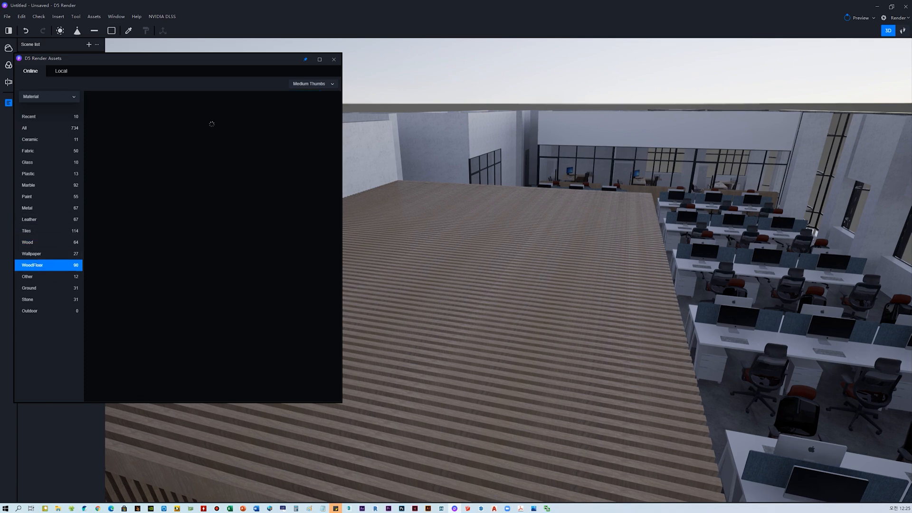
scroll(594, 226, "down", 8)
scroll(628, 172, "up", 3)
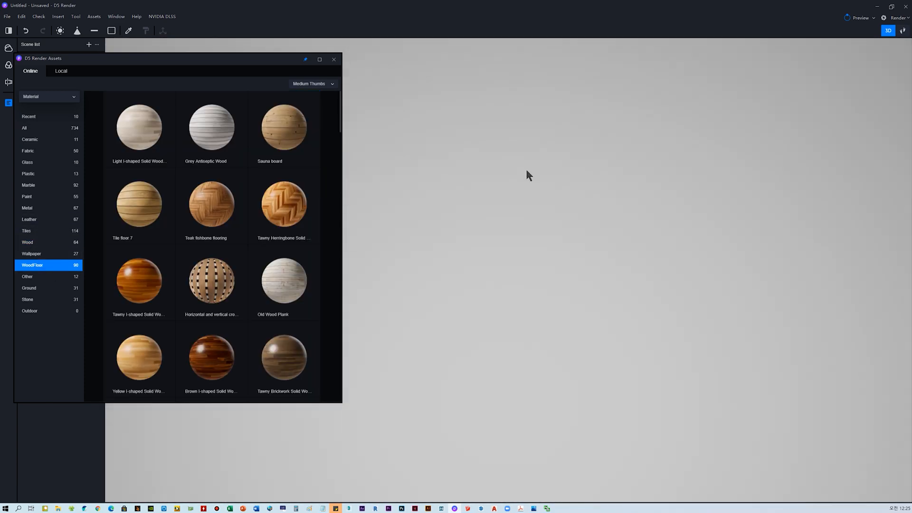
scroll(519, 163, "down", 5)
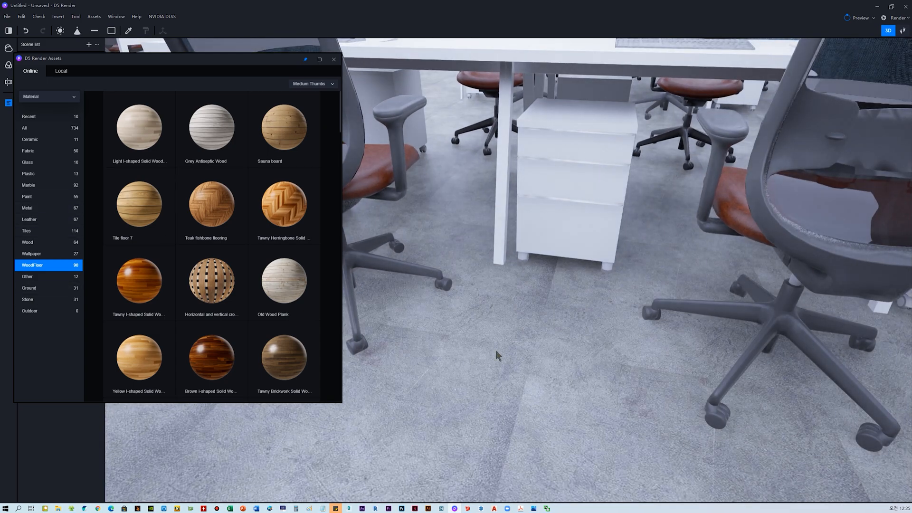
scroll(485, 361, "down", 5)
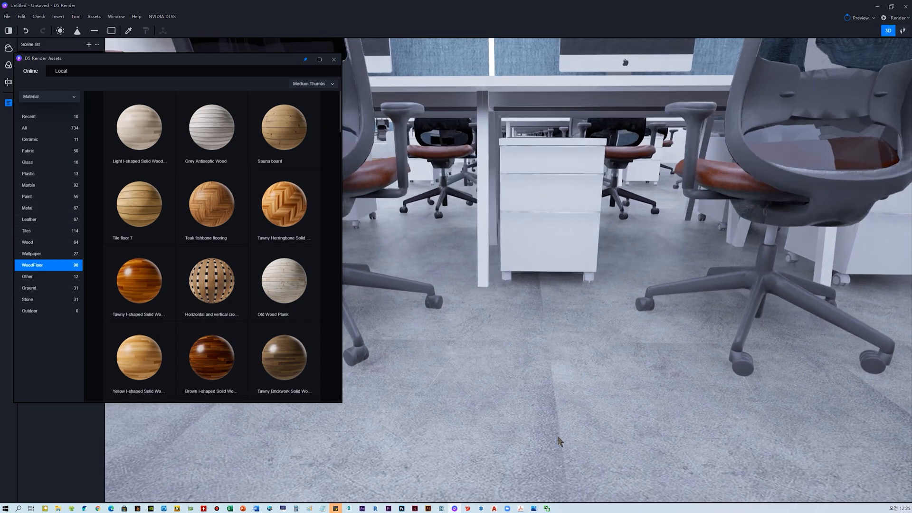
Switch to SketchUp, look along the office floor beside the desk rows, and return to D5 Render
left_click(467, 508)
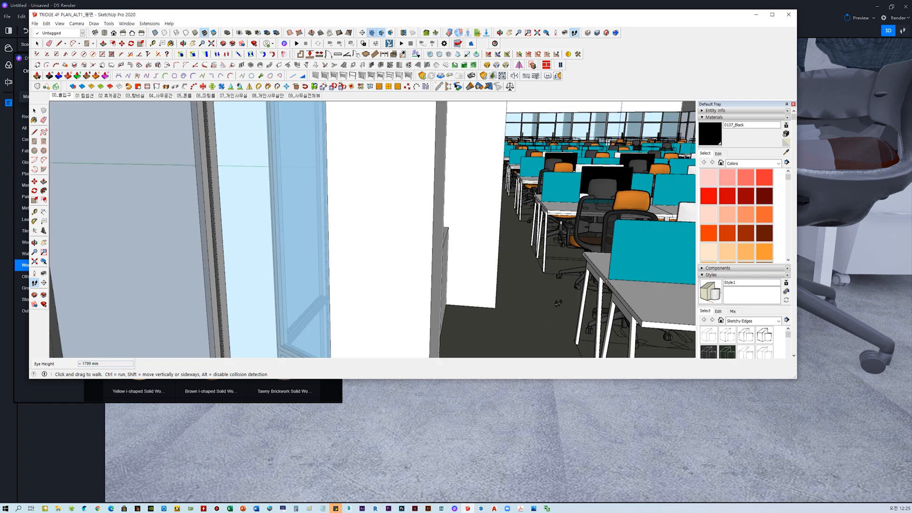
scroll(556, 306, "up", 4)
middle_click_drag(527, 295, 442, 259)
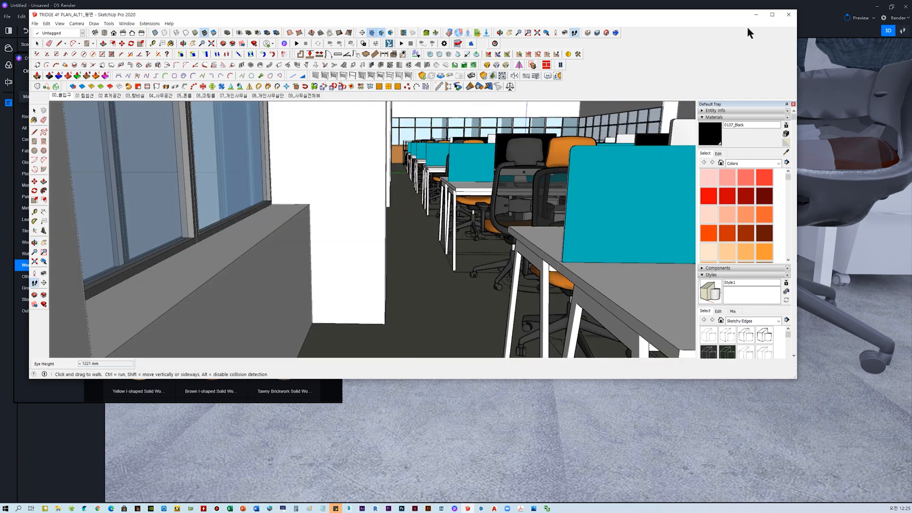
left_click(750, 18)
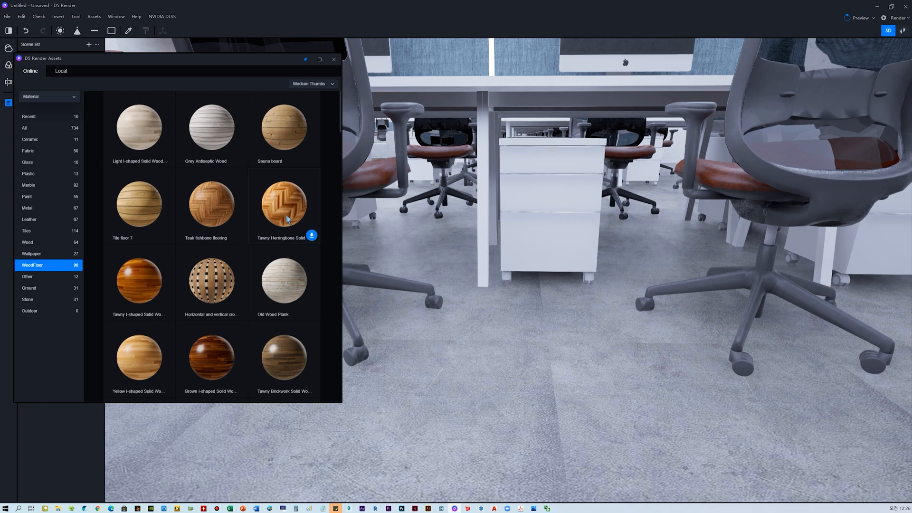
Apply the Teak fishbone flooring material to the office floor and pick it from the floor for editing
left_click(238, 235)
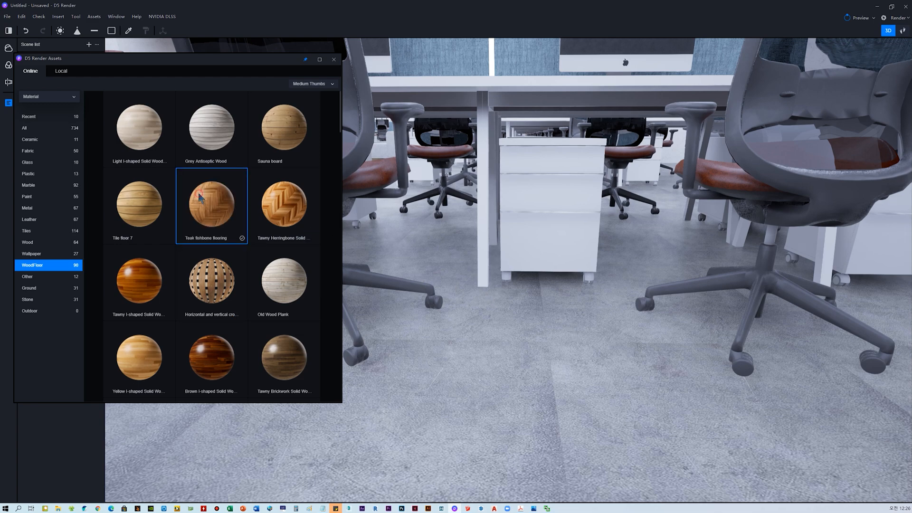
left_click_drag(231, 220, 614, 363)
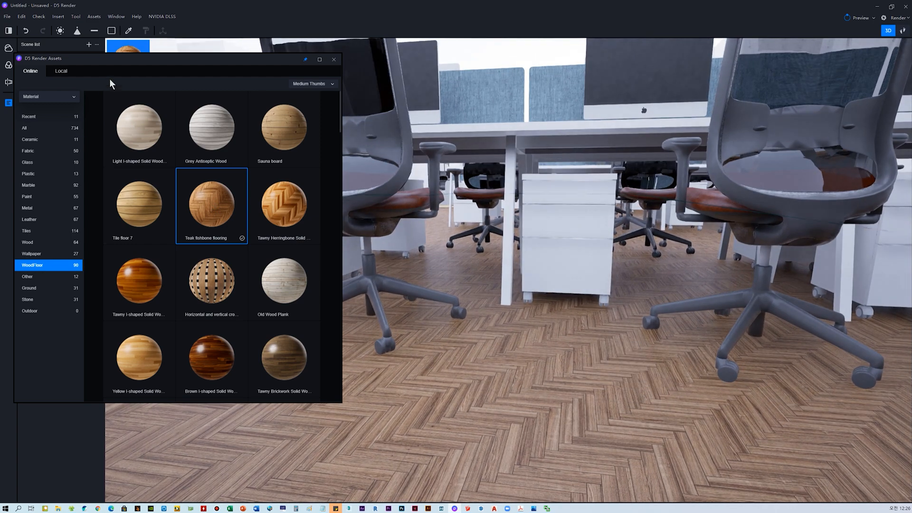
left_click(129, 31)
left_click(493, 284)
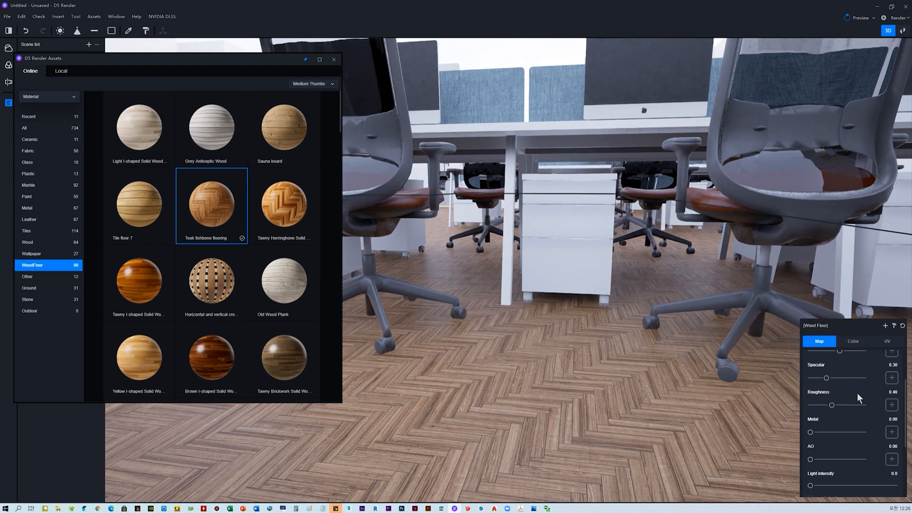
left_click(128, 31)
left_click(528, 364)
right_click_drag(618, 396, 660, 403)
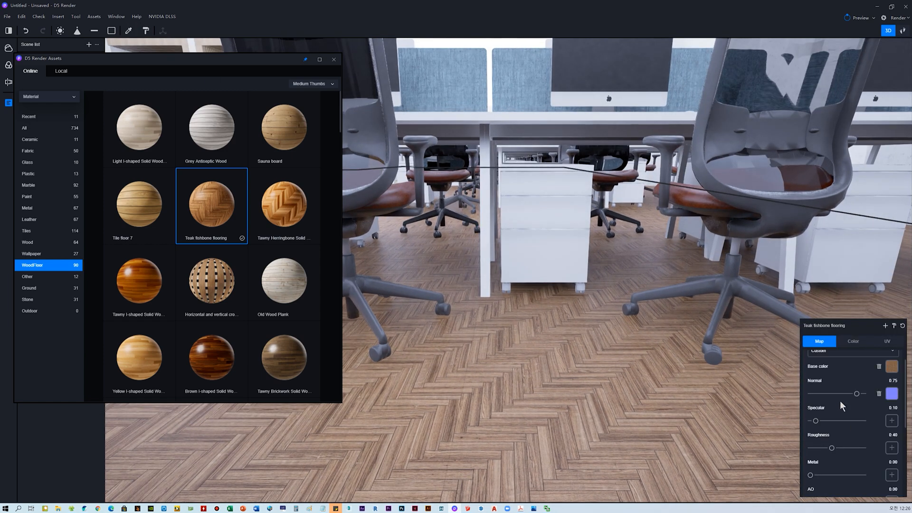
Set the Teak fishbone flooring's Normal to 0.29 and its horizontal and vertical stretch to 0.95
mouse_move(823, 394)
left_mouse_down()
mouse_move(852, 404)
mouse_move(826, 405)
left_mouse_up()
left_click(887, 342)
left_click_drag(847, 370, 844, 370)
mouse_move(818, 420)
left_mouse_down()
mouse_move(852, 419)
mouse_move(806, 420)
left_mouse_up()
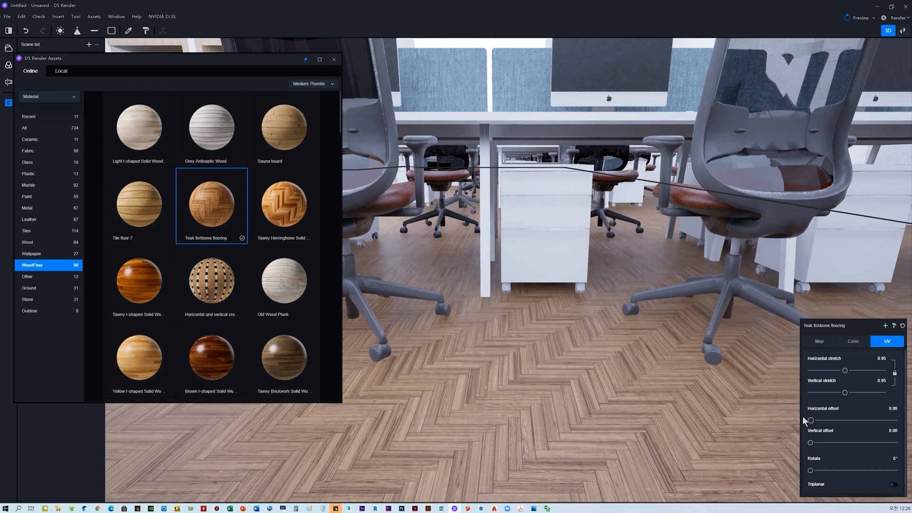
Review the herringbone floor across the open office and up close where it meets the glass rooms' frame
scroll(594, 380, "down", 5)
scroll(594, 317, "up", 6)
middle_click_drag(611, 312, 588, 412)
middle_click_drag(475, 95, 527, 177)
scroll(523, 178, "up", 2)
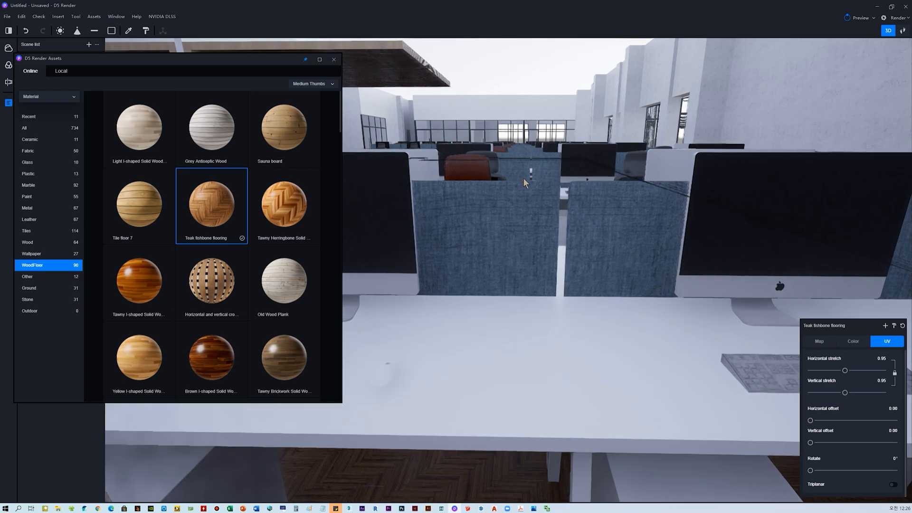
scroll(524, 178, "down", 4)
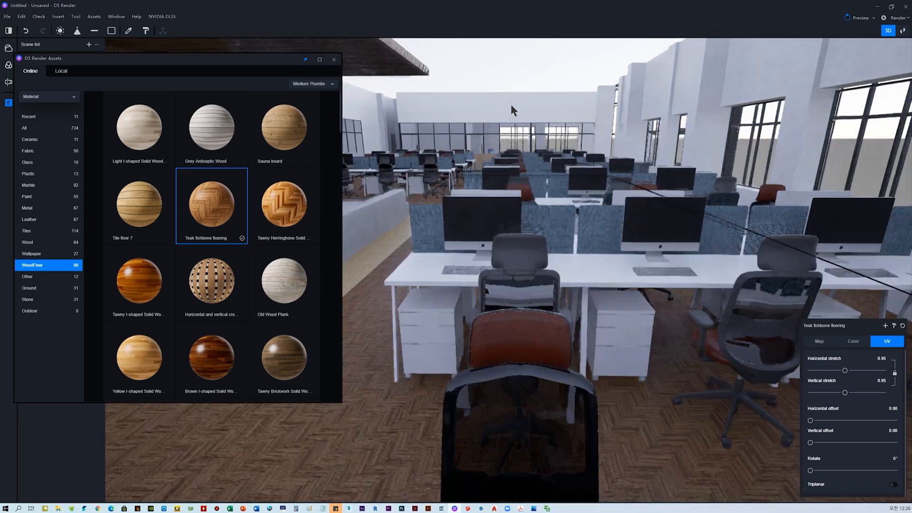
middle_click_drag(511, 104, 527, 190)
right_click_drag(527, 190, 546, 235)
scroll(546, 235, "up", 3)
scroll(547, 235, "up", 10)
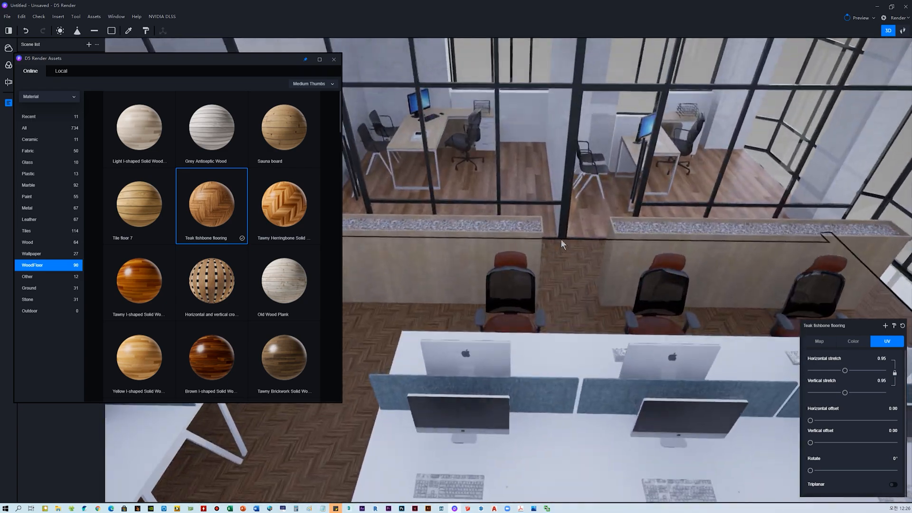
scroll(549, 232, "up", 8)
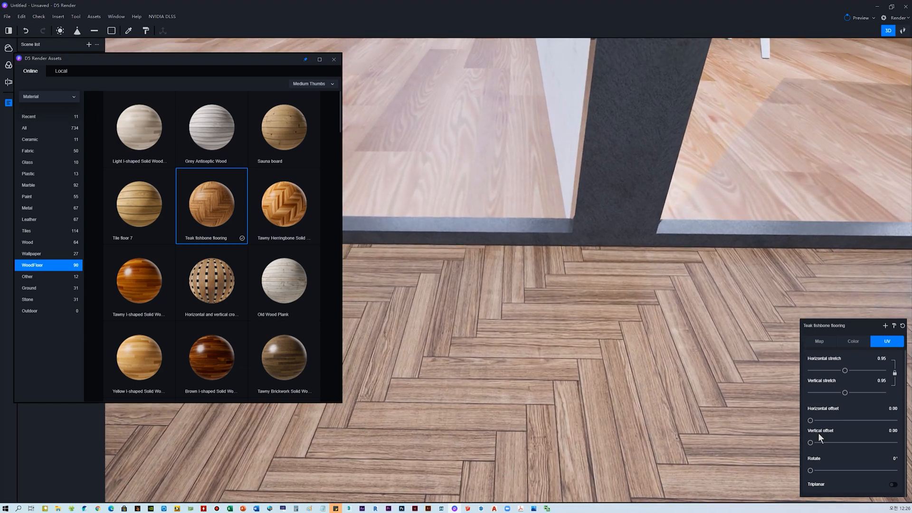
Try shifting the Teak fishbone flooring vertically, return Vertical offset to 0.00, and set Horizontal offset to 0.01
left_click_drag(811, 443, 808, 443)
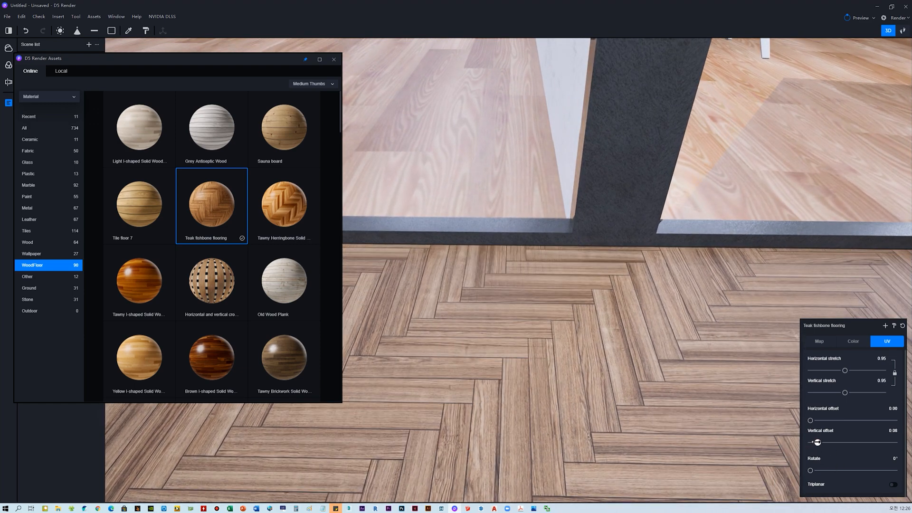
left_click_drag(810, 420, 809, 421)
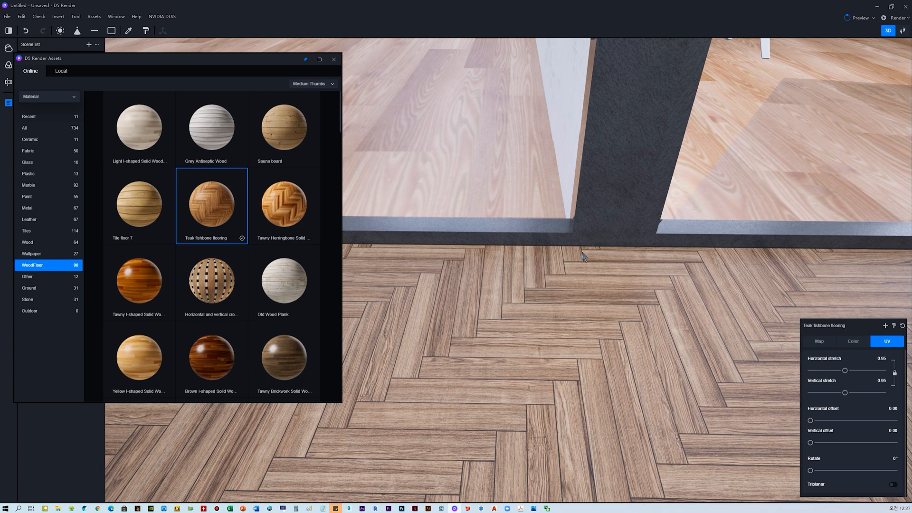
left_click_drag(811, 420, 811, 420)
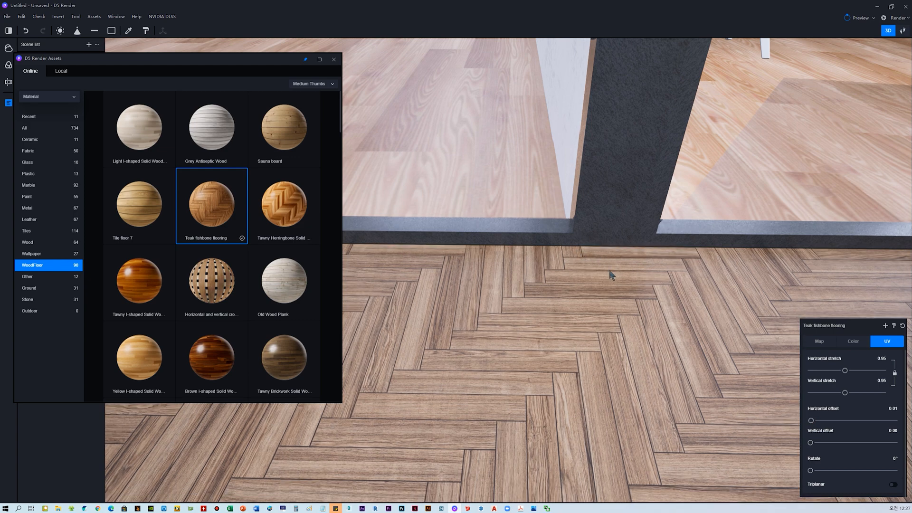
Try the Teak fishbone flooring's rotation between the wooden planters, leave Rotate at 0°, and display its map settings
scroll(615, 277, "down", 3)
right_click_drag(615, 278, 527, 298)
scroll(587, 272, "down", 5)
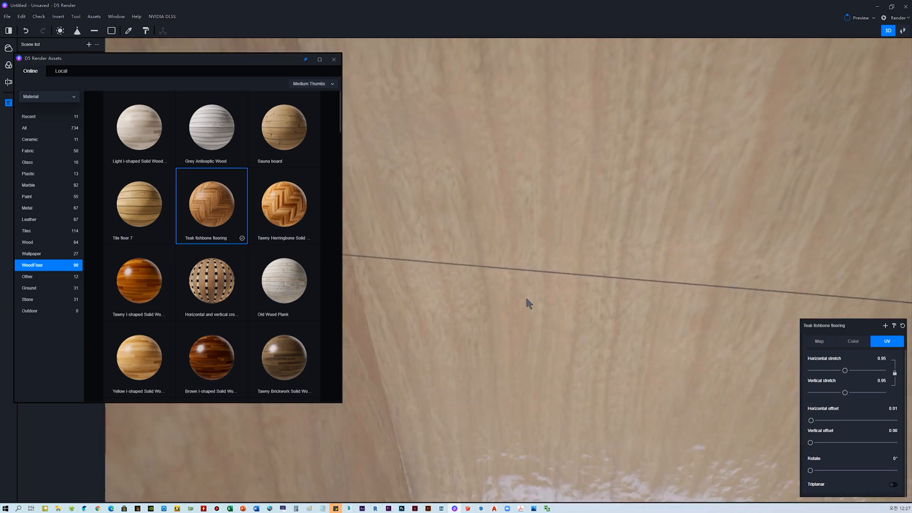
scroll(526, 300, "down", 5)
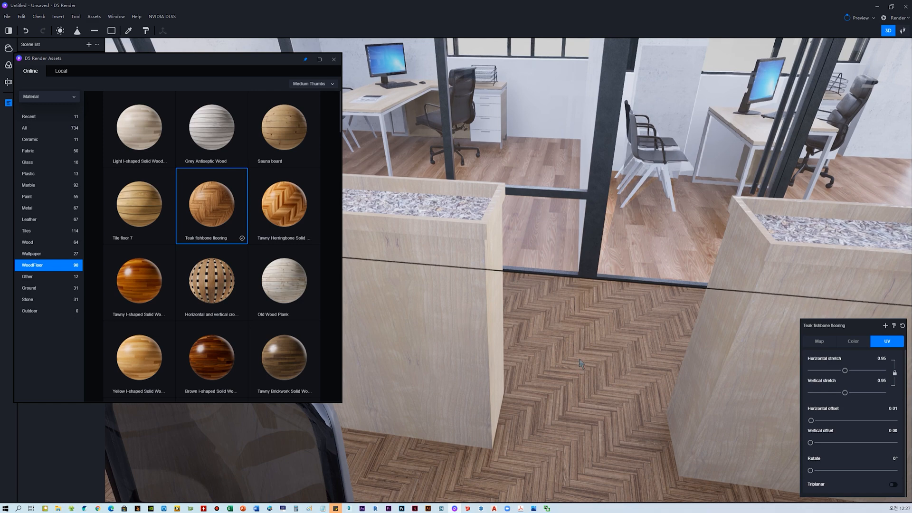
mouse_move(810, 470)
left_mouse_down()
mouse_move(821, 474)
mouse_move(805, 476)
left_mouse_up()
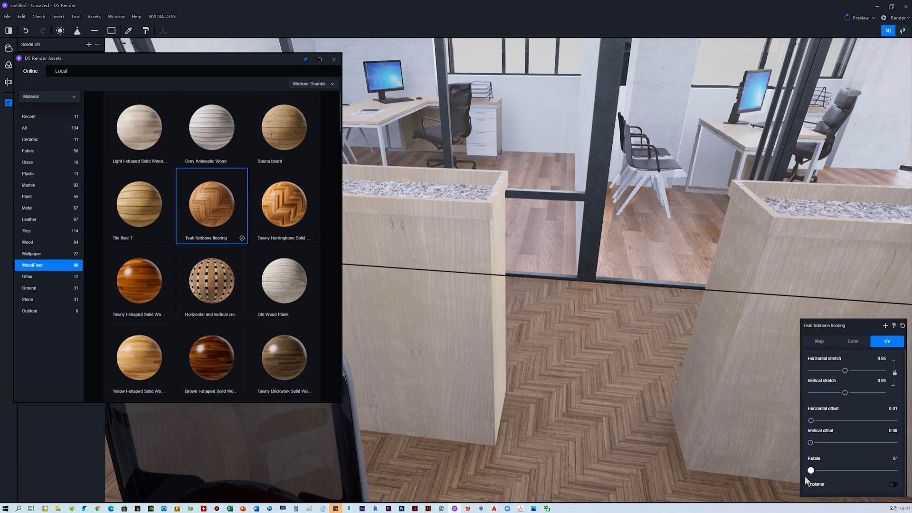
left_click(831, 349)
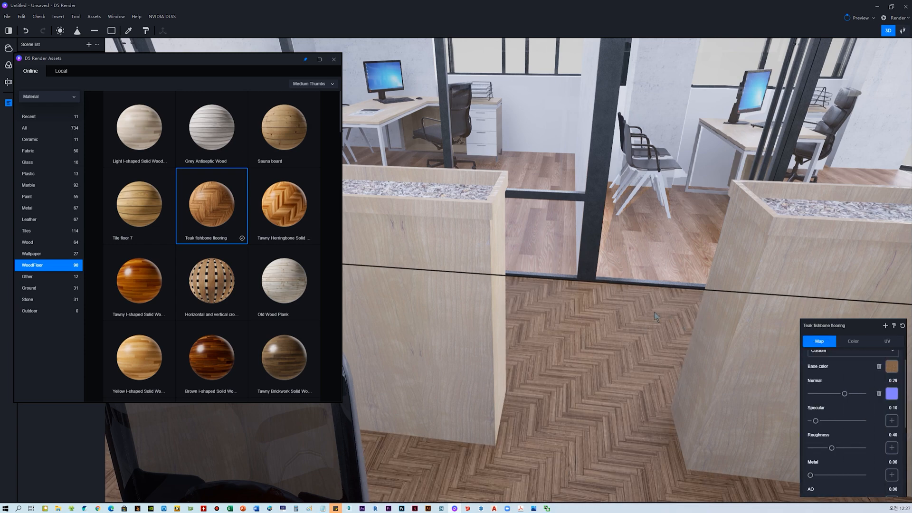